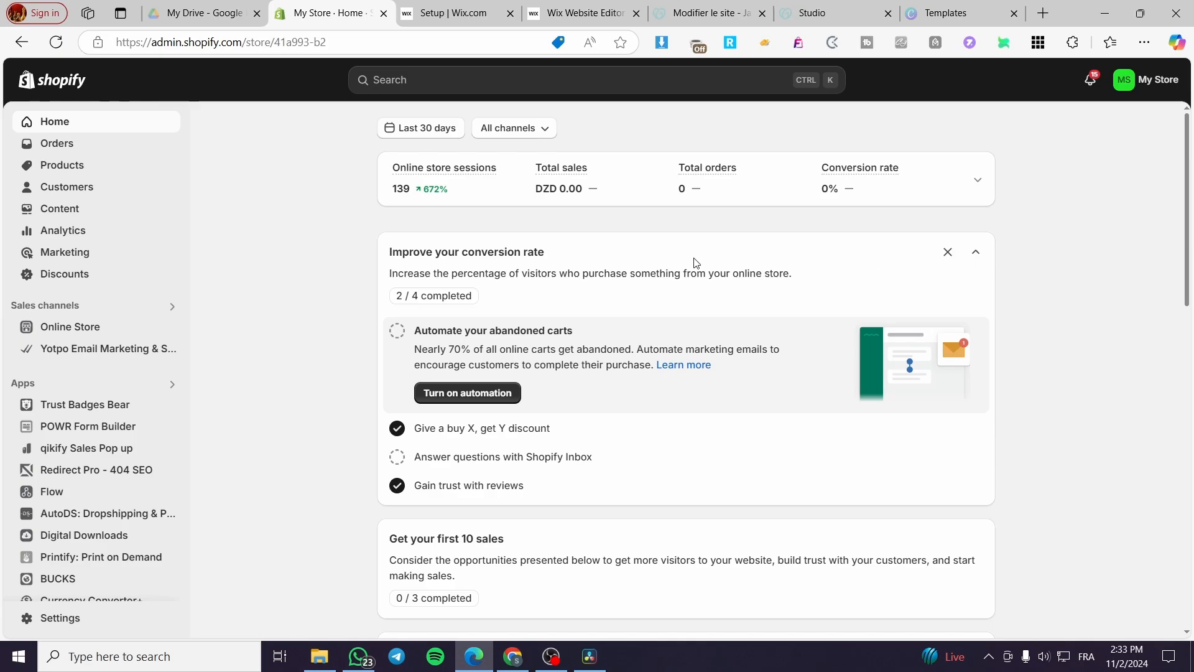
# Look over the store's themes and its product list, and return to the admin home page.
pyautogui.click(58, 334)
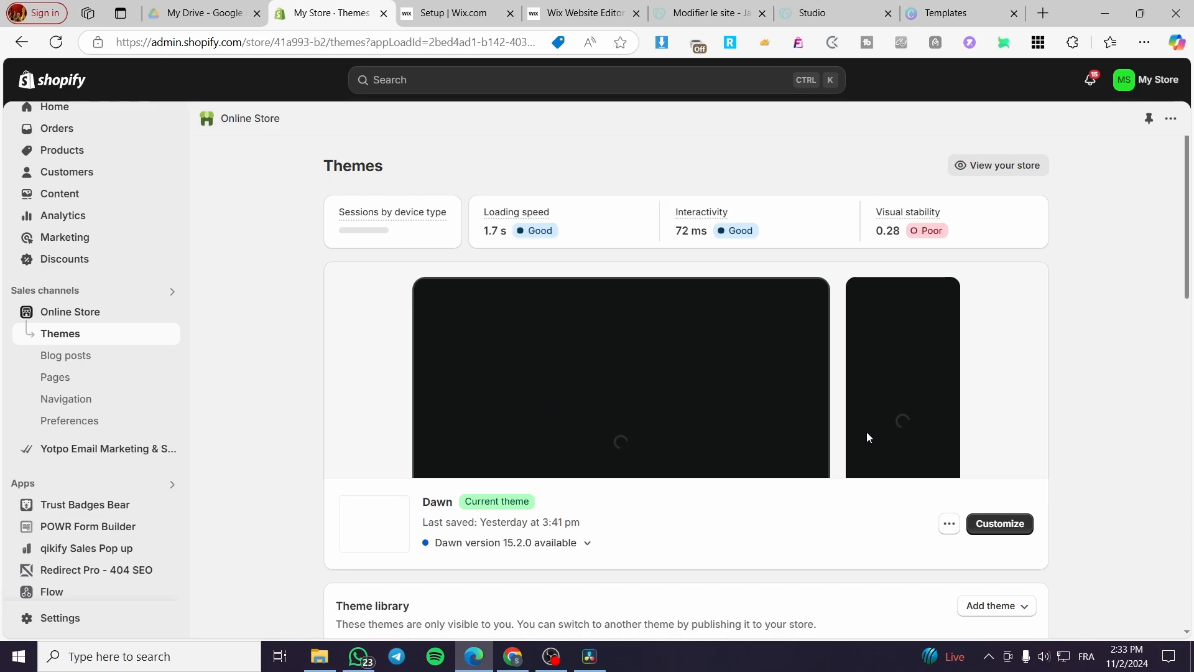
pyautogui.scroll(-3, 699, 421)
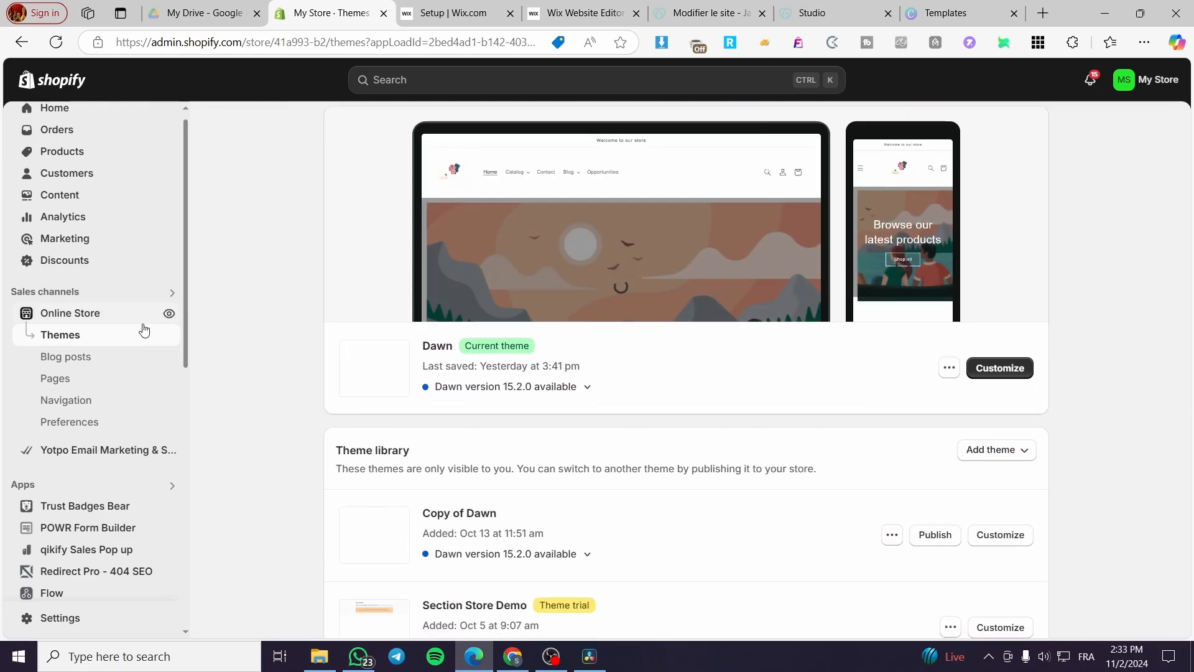
pyautogui.scroll(1, 142, 327)
pyautogui.click(82, 164)
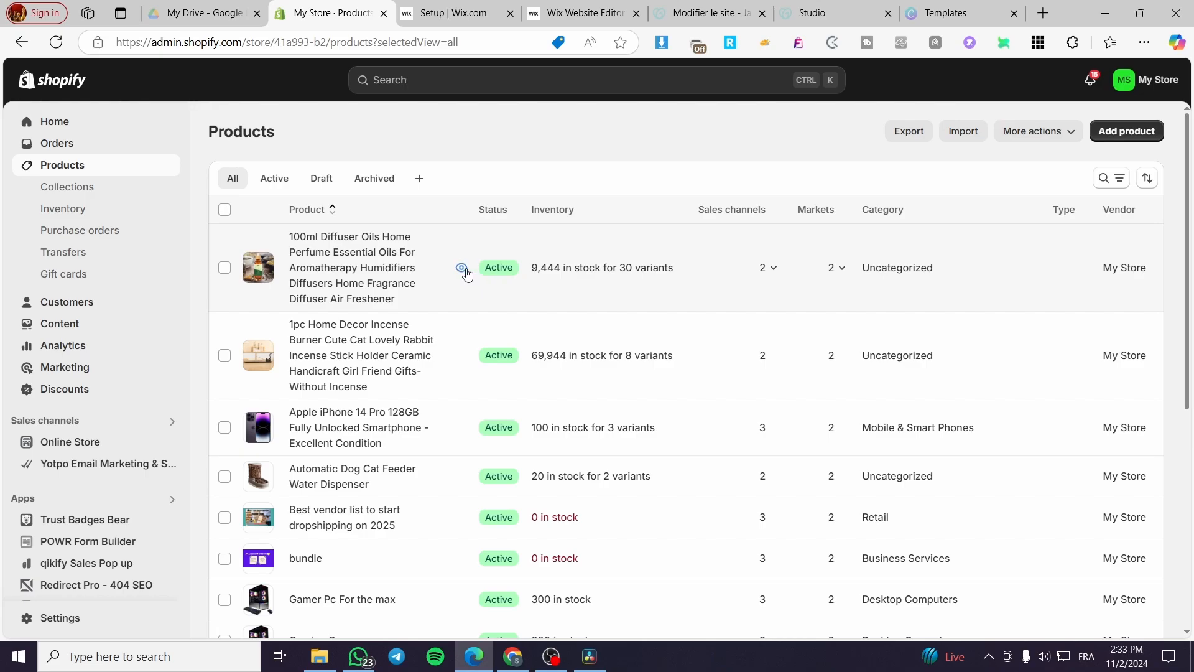
pyautogui.click(52, 121)
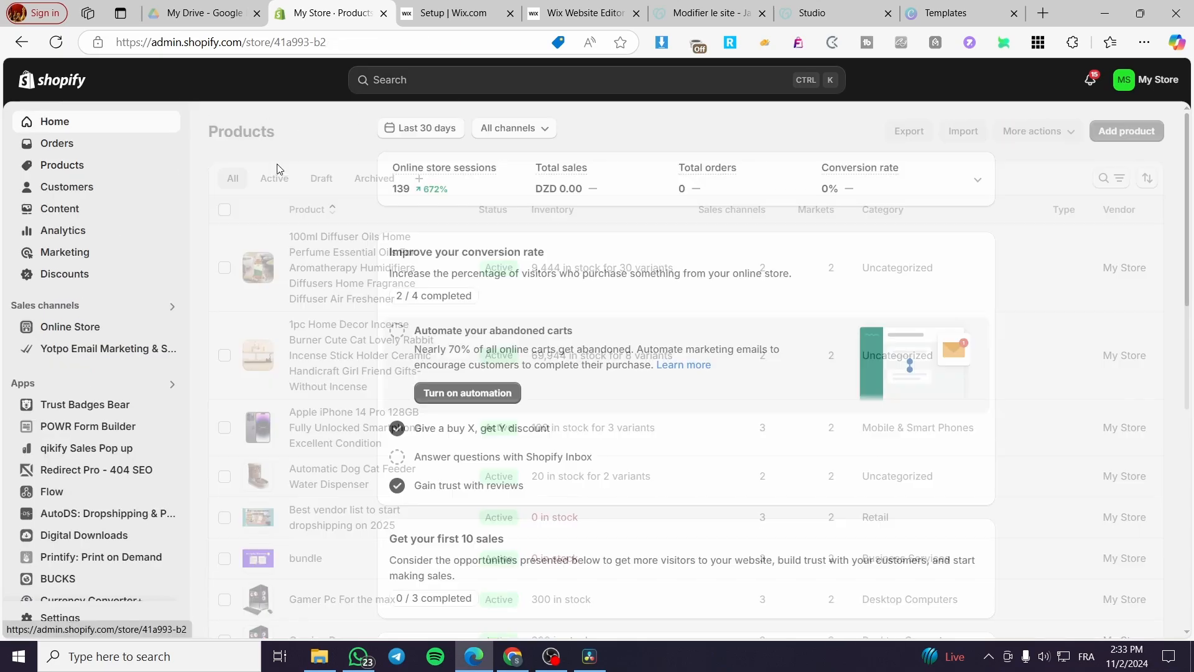
# Search the Shopify App Store for "Subscription" from the store admin.
pyautogui.click(416, 76)
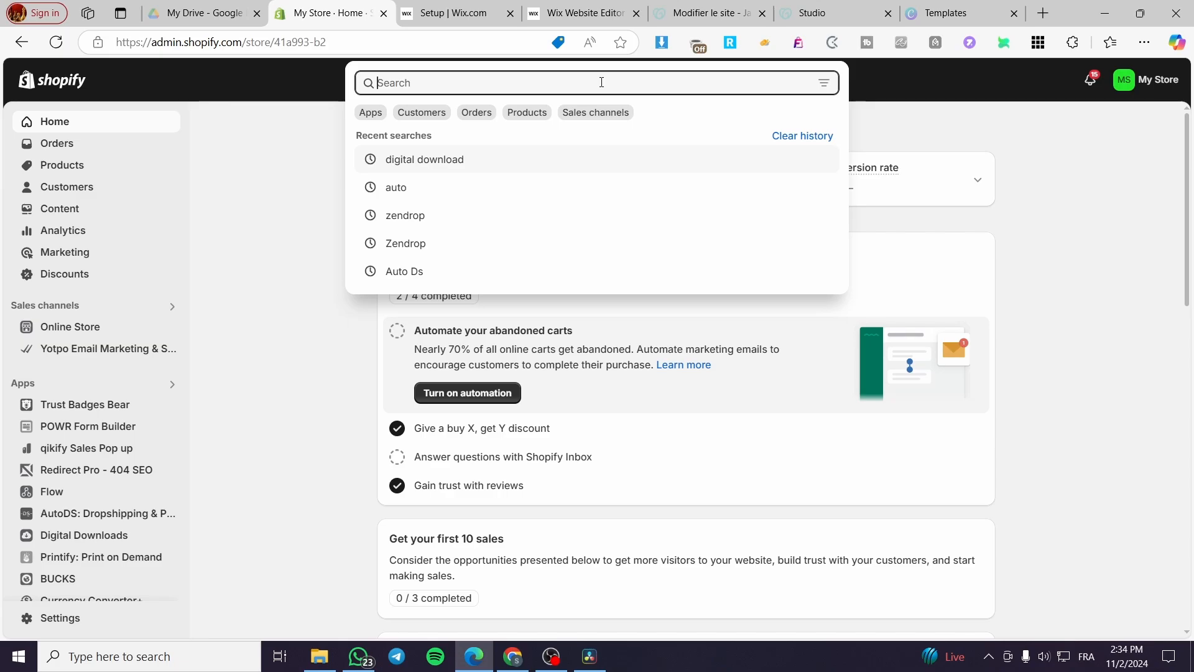
pyautogui.write('Su')
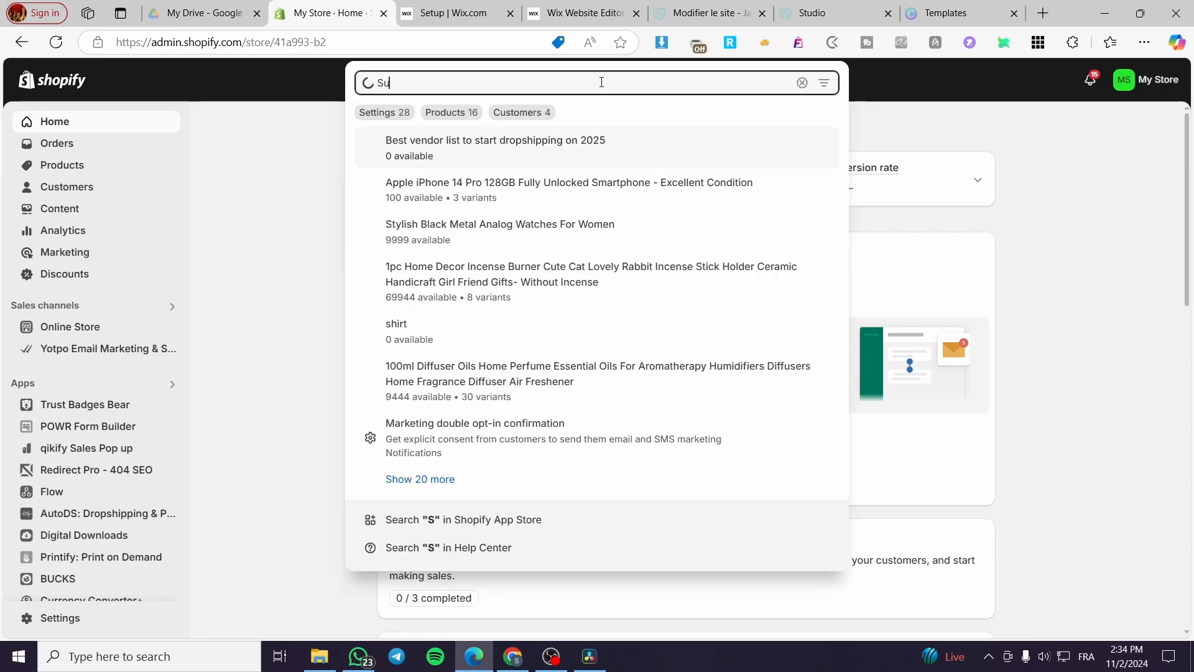
pyautogui.write('bscription')
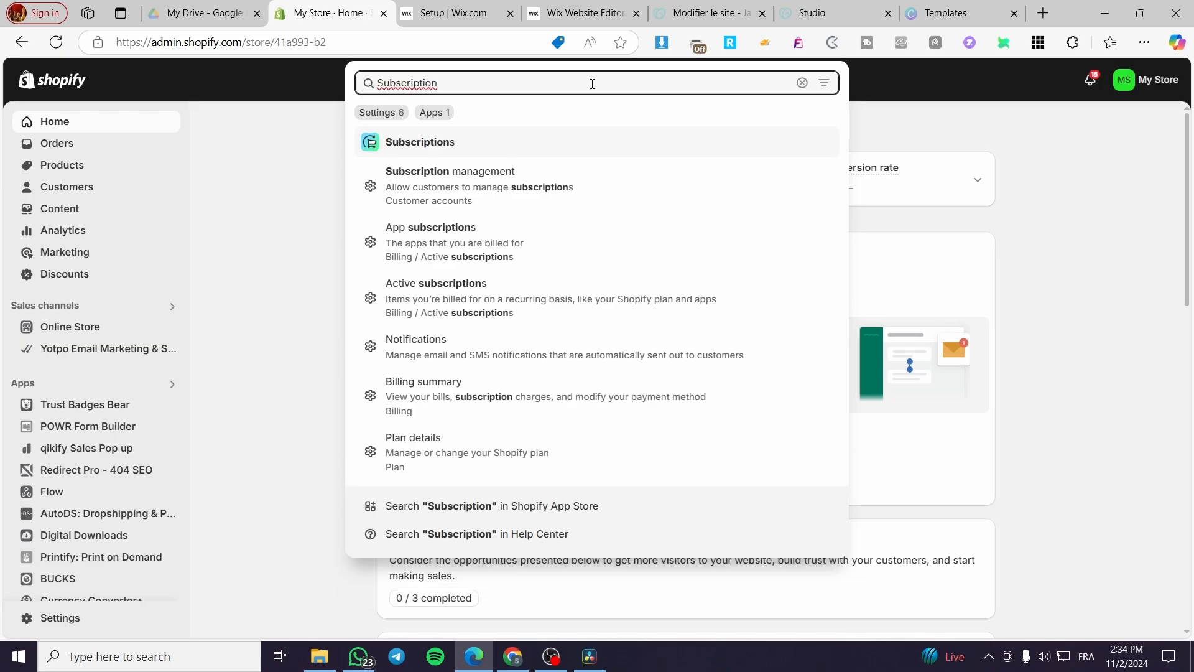
pyautogui.click(512, 505)
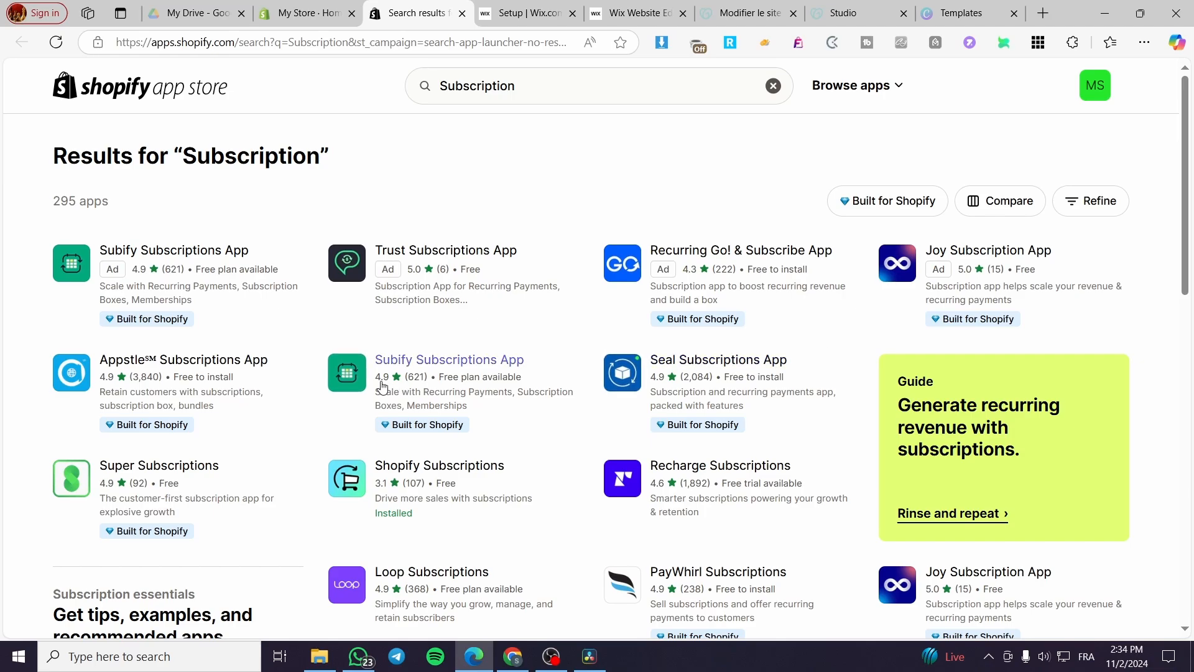
# Open the installed Shopify Subscriptions app from its App Store listing and move Subscriptions to first place among the store's apps.
pyautogui.scroll(-1, 347, 226)
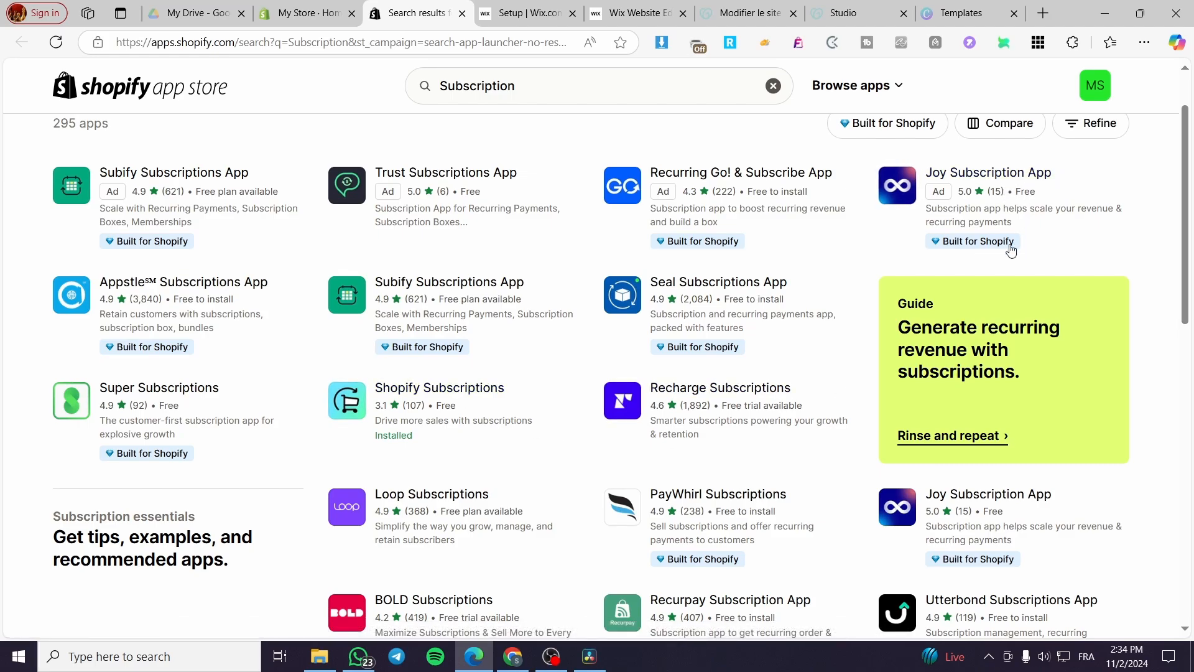
pyautogui.click(427, 390)
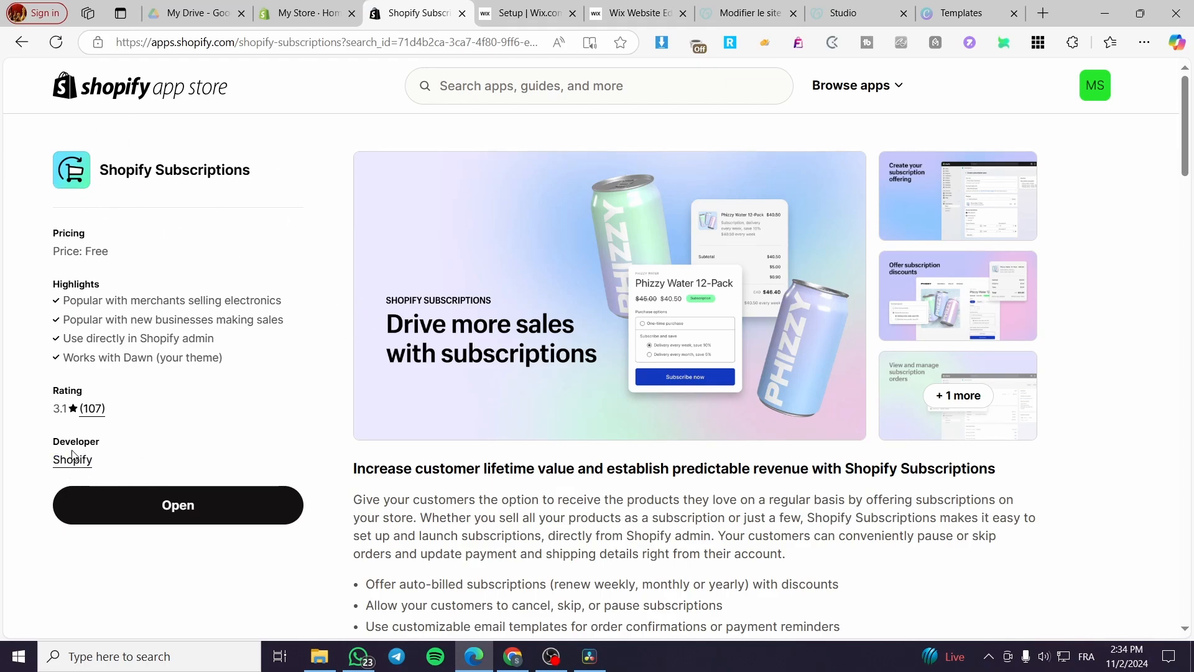
pyautogui.moveTo(99, 441); pyautogui.dragTo(52, 442)
pyautogui.click(204, 451)
pyautogui.click(169, 508)
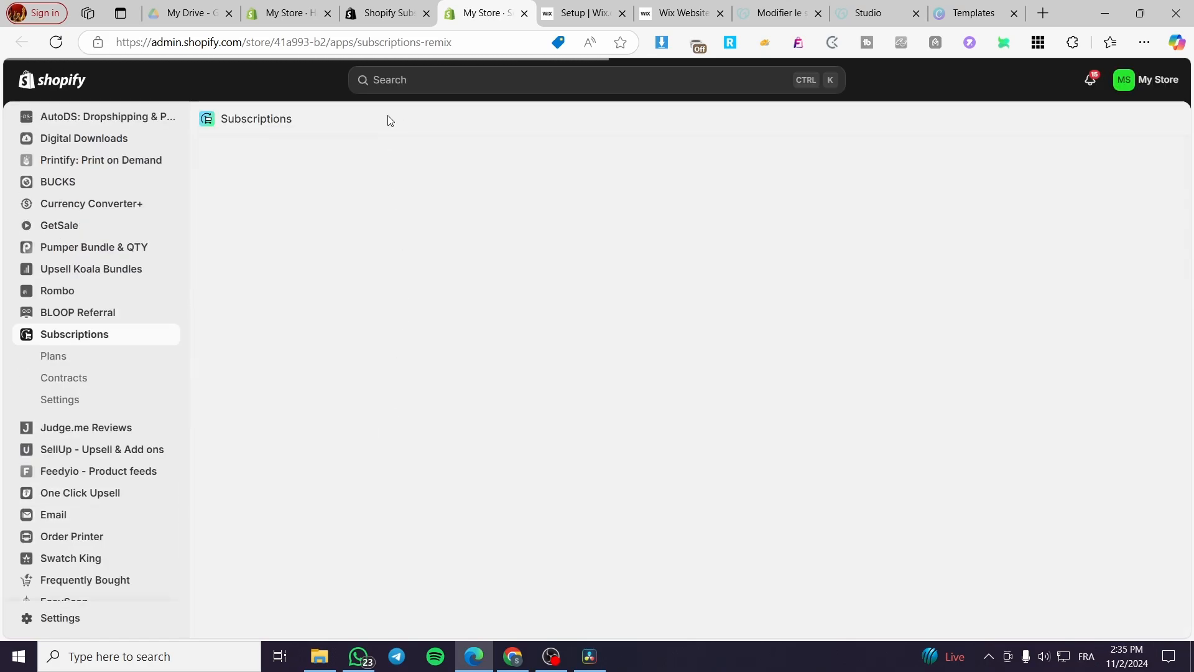
pyautogui.scroll(3, 84, 374)
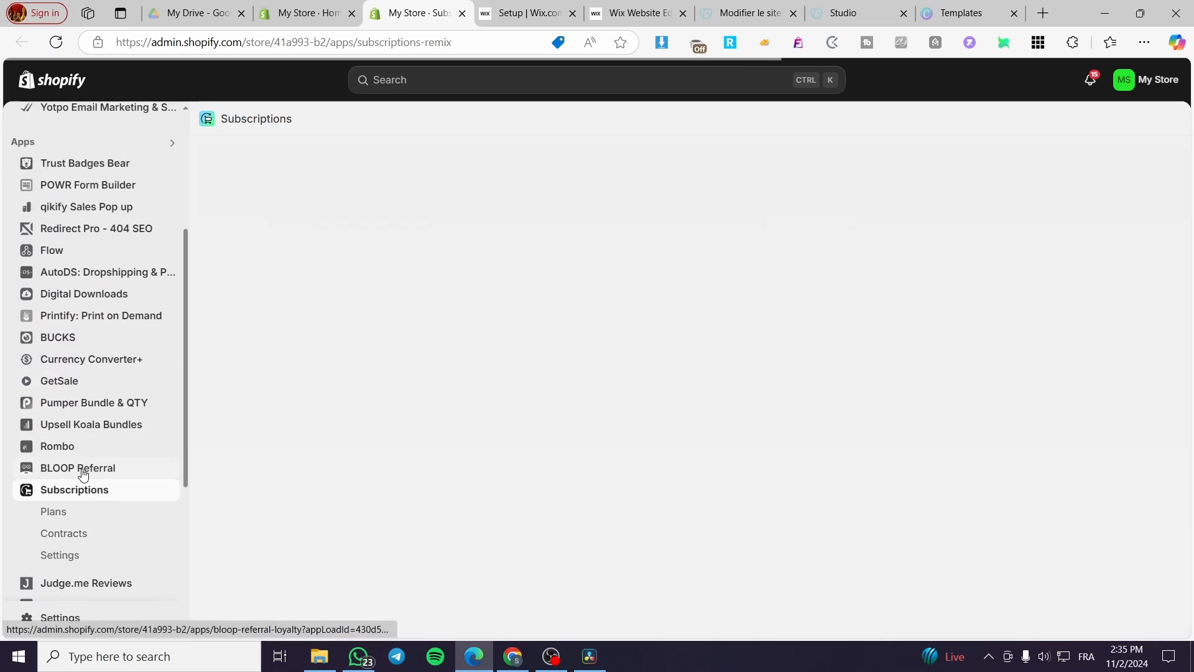
pyautogui.moveTo(87, 489); pyautogui.dragTo(86, 339)
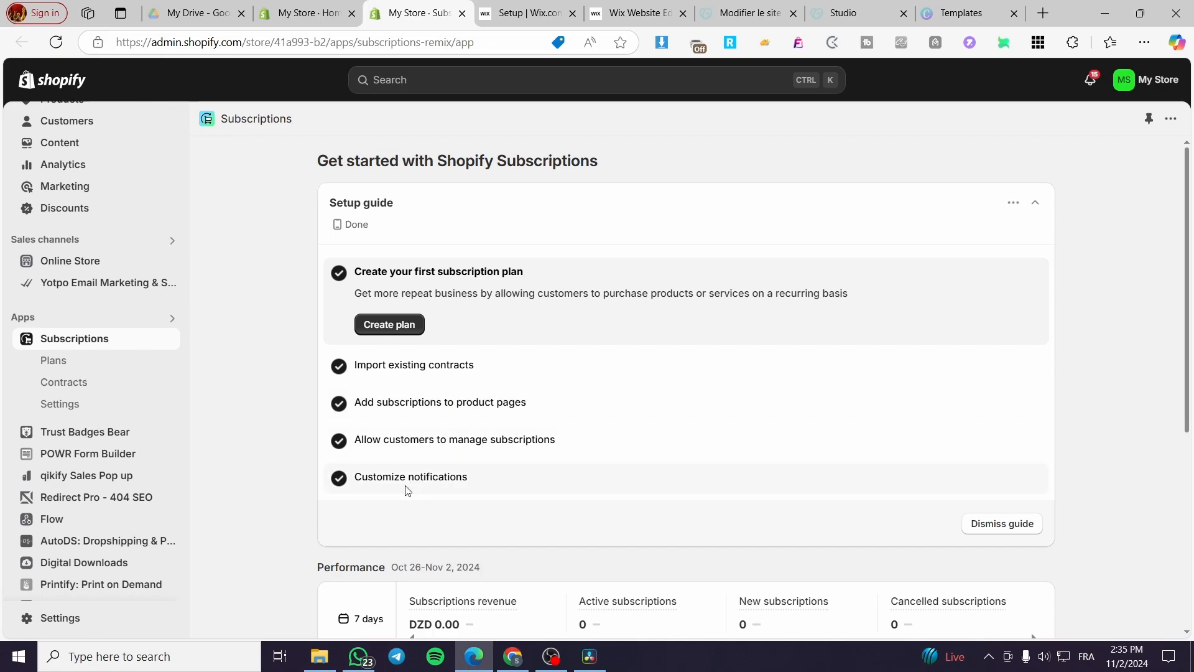
# Start a new subscription plan and title it "Monthly cosmetics".
pyautogui.click(398, 325)
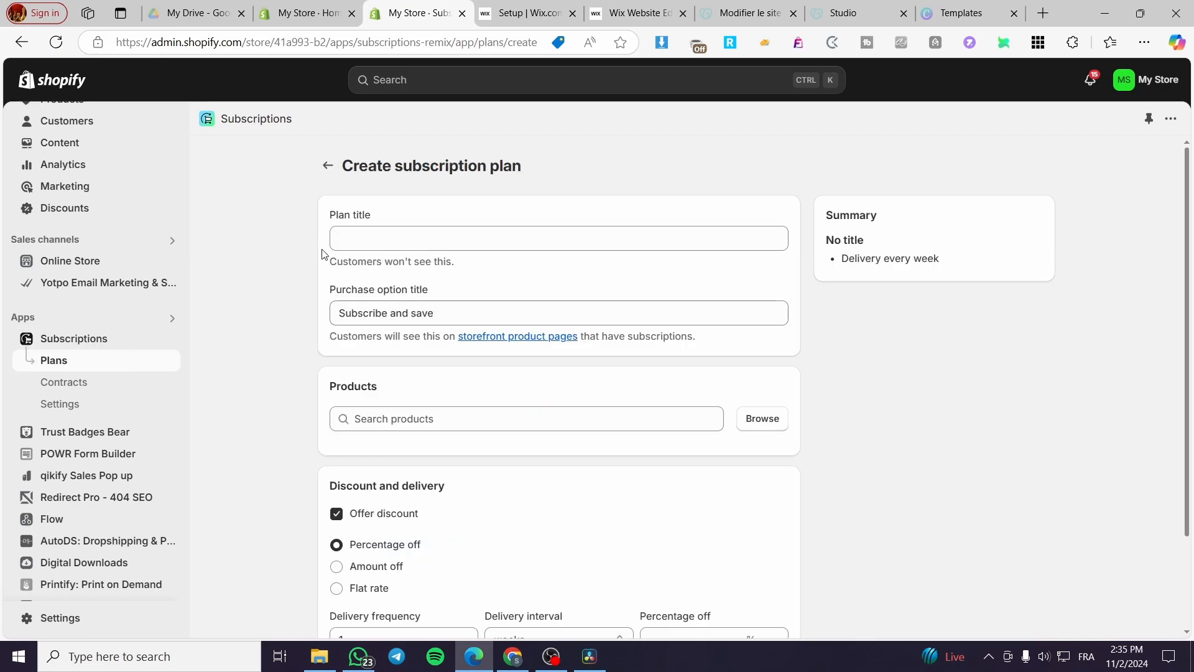
pyautogui.click(347, 244)
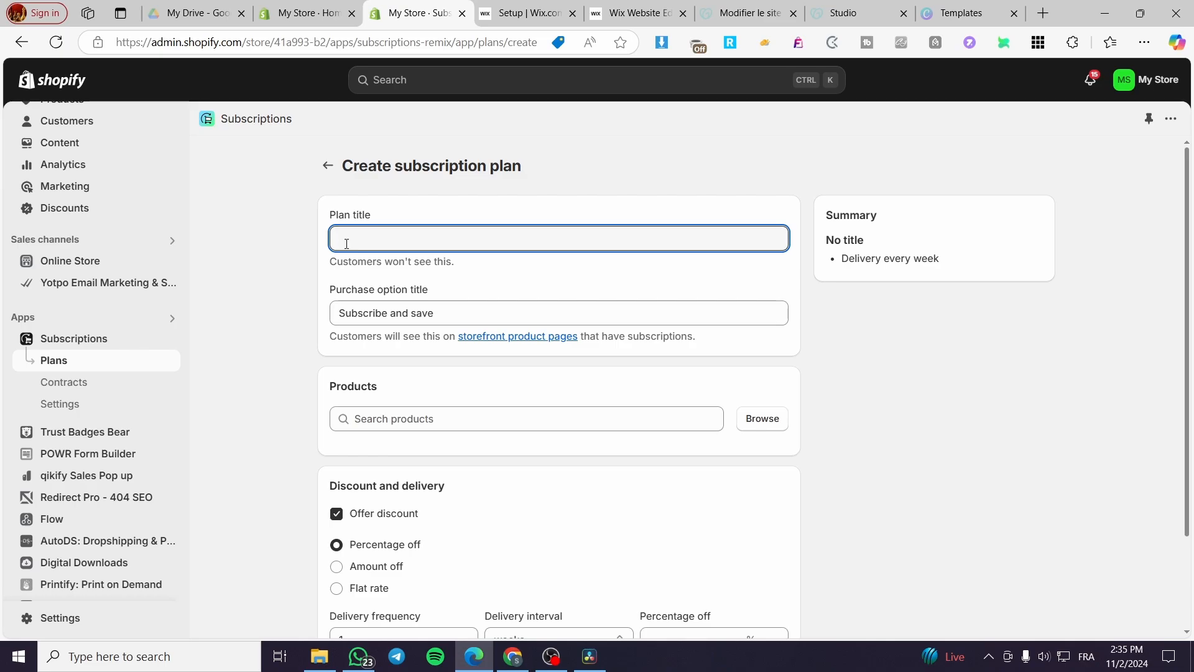
pyautogui.write('Makeu')
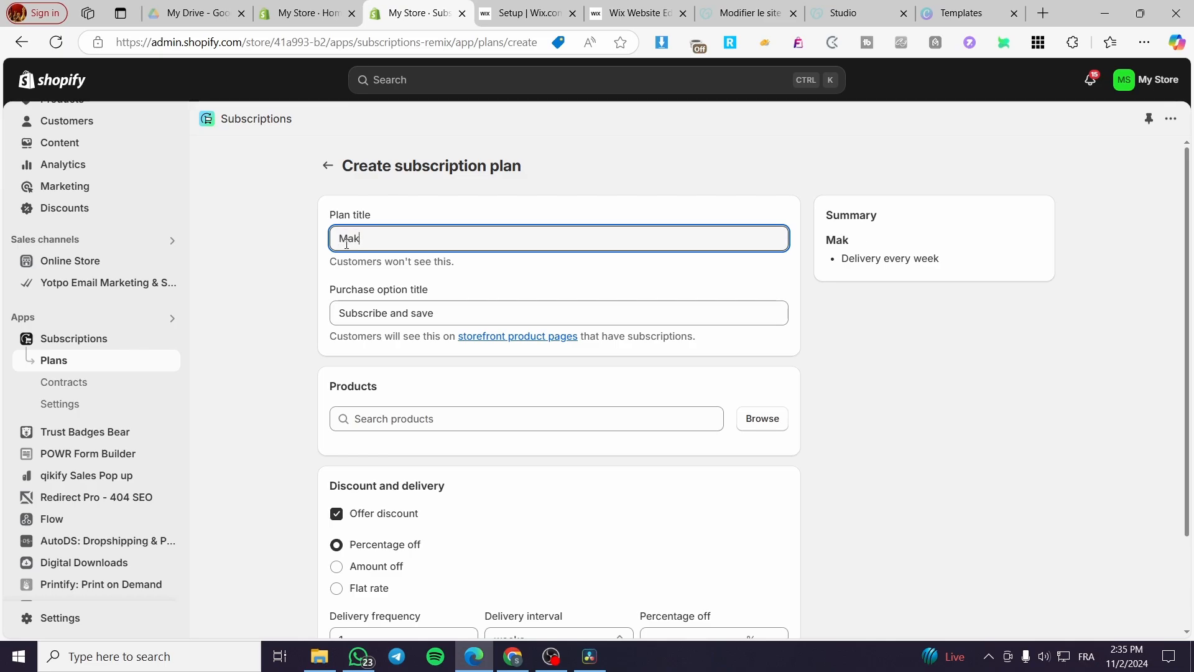
pyautogui.press('BackSpace')
pyautogui.press('BackSpace')
pyautogui.press('BackSpace')
pyautogui.press('BackSpace')
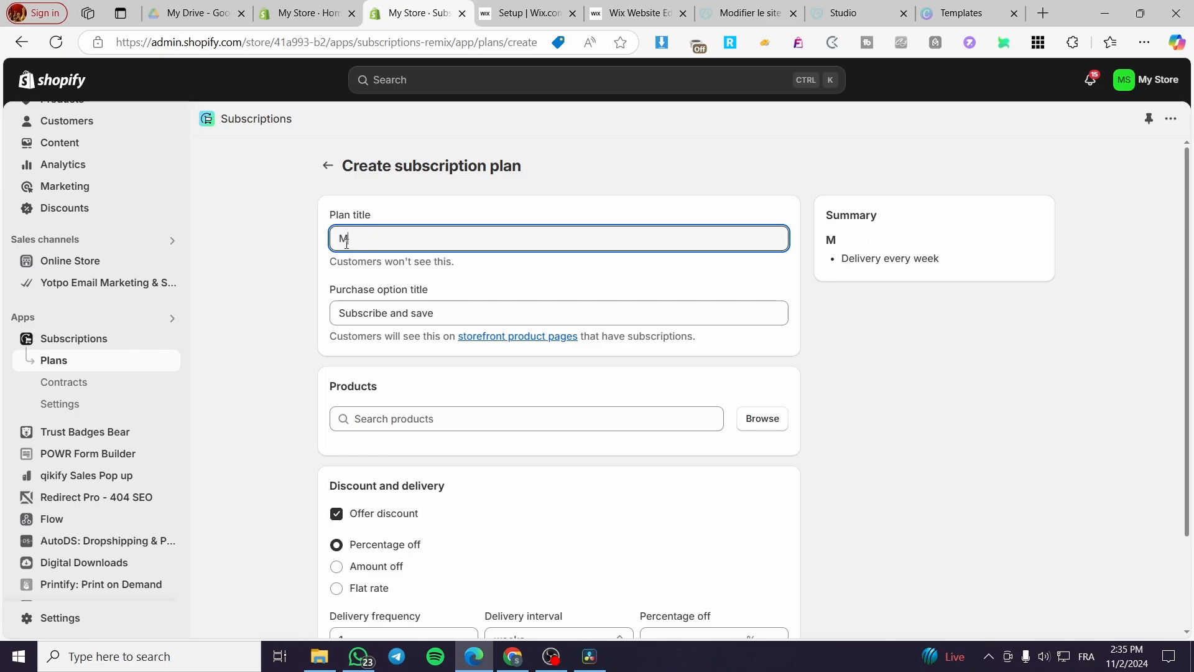
pyautogui.write('Mont')
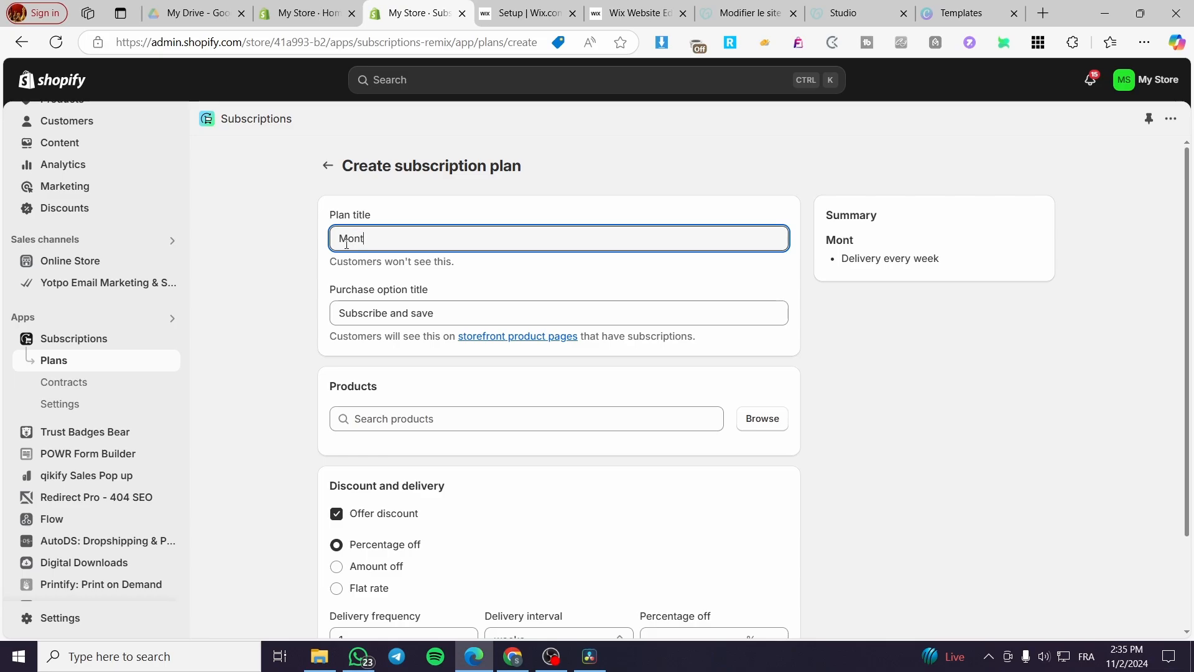
pyautogui.write('hly cosme')
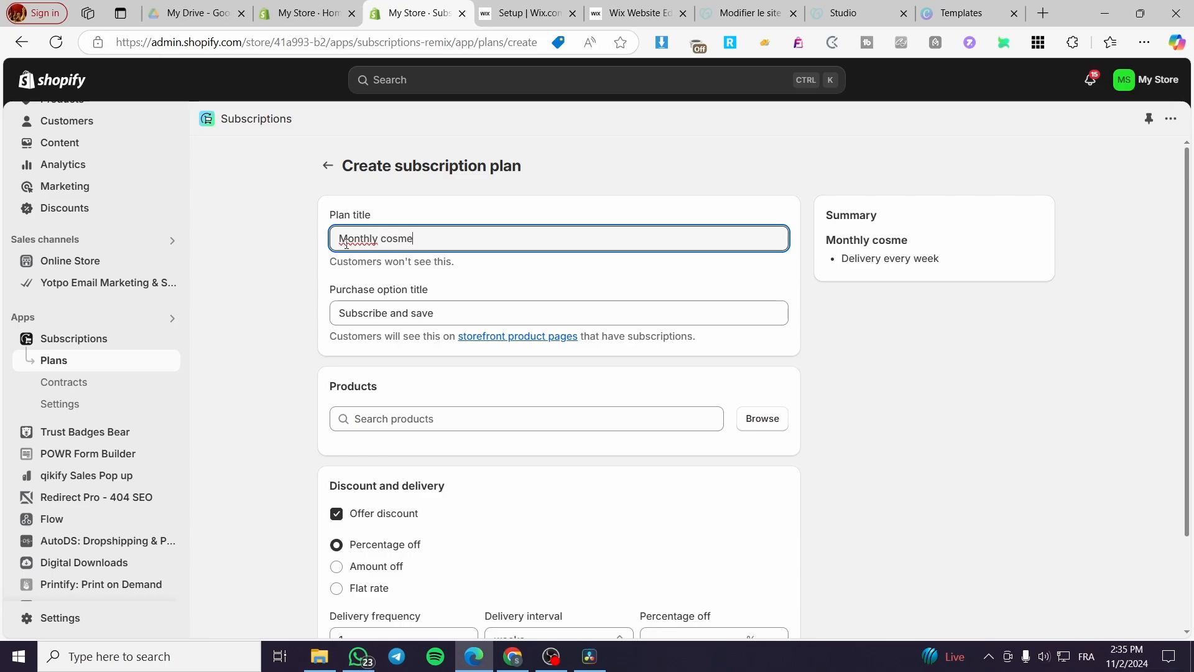
pyautogui.write('tics')
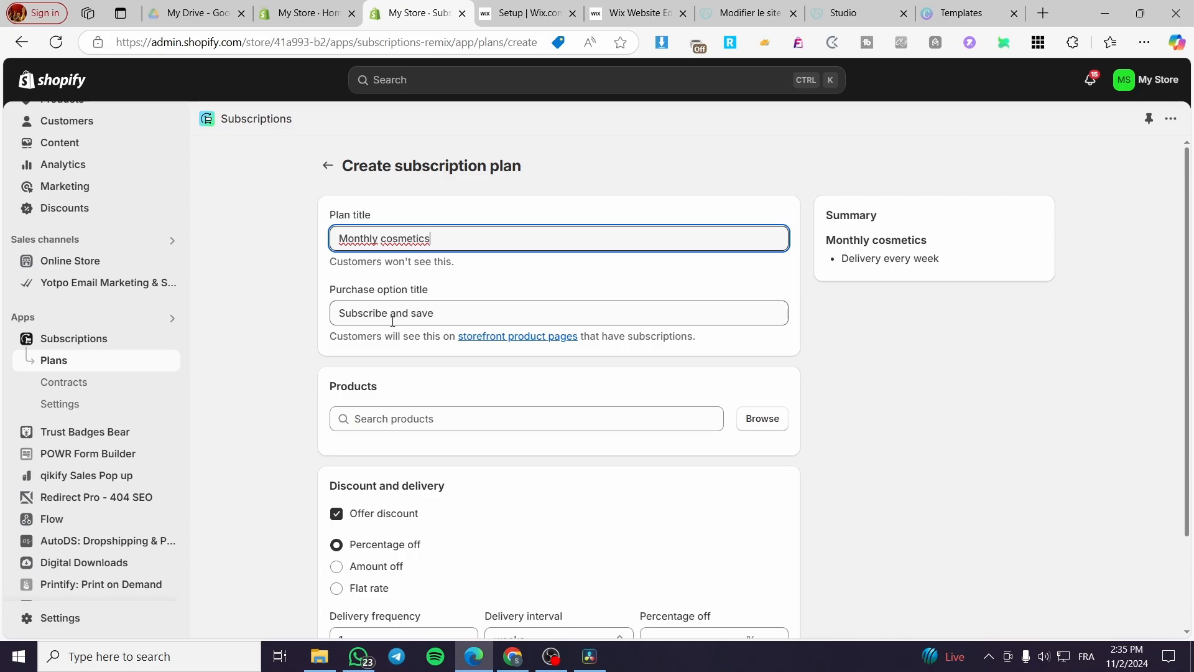
# Extend the plan's purchase option title to "Subscribe and save up to 15% OFF".
pyautogui.click(450, 316)
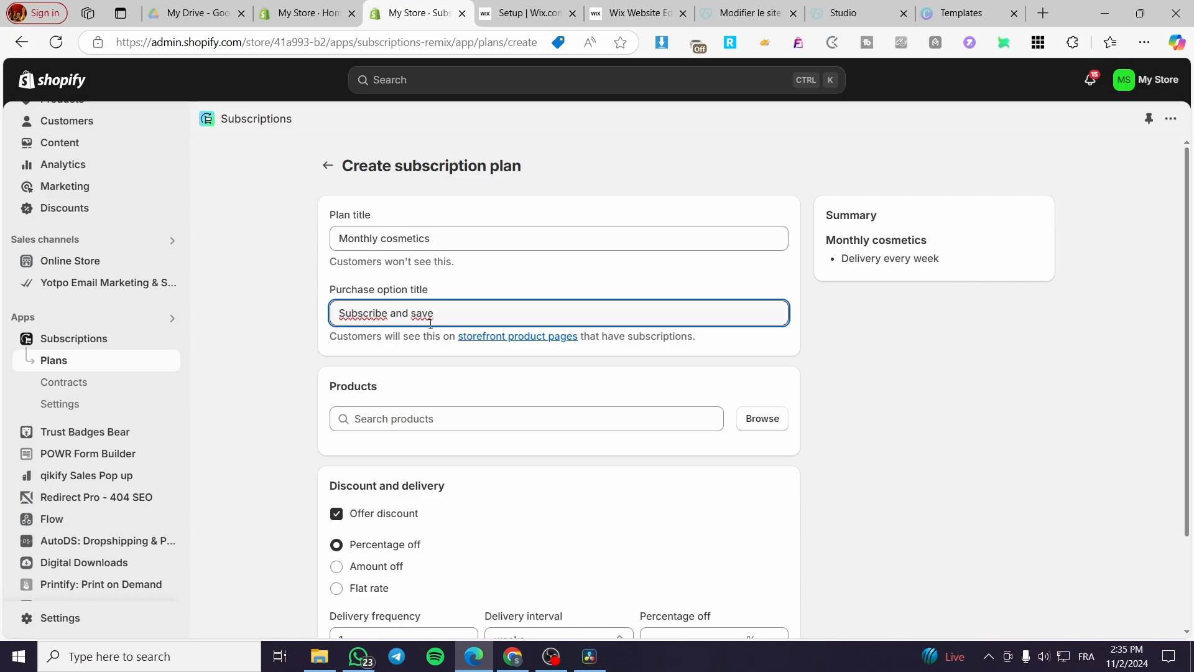
pyautogui.write('u')
pyautogui.write('p to ')
pyautogui.write('15')
pyautogui.write('ù')
# Add the 100ml Diffuser Oils, the 1pc Home Decor Incense Burner and the Stylish Black Metal Analog Watches, with all variants, to the plan.
pyautogui.click(762, 420)
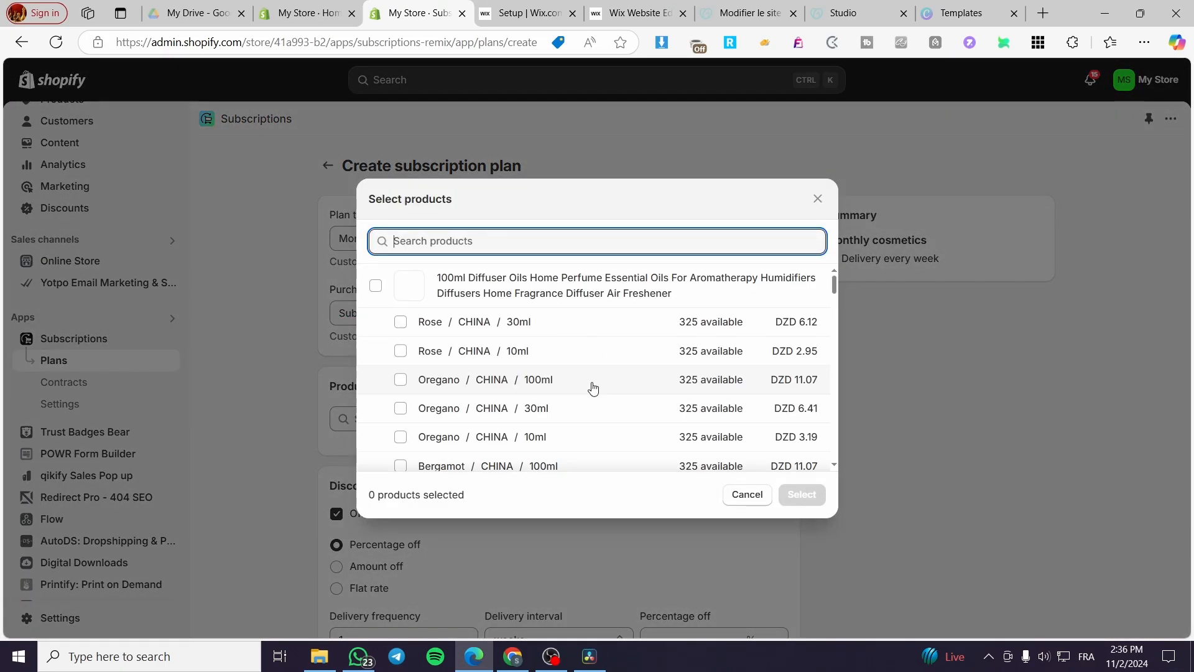
pyautogui.click(375, 287)
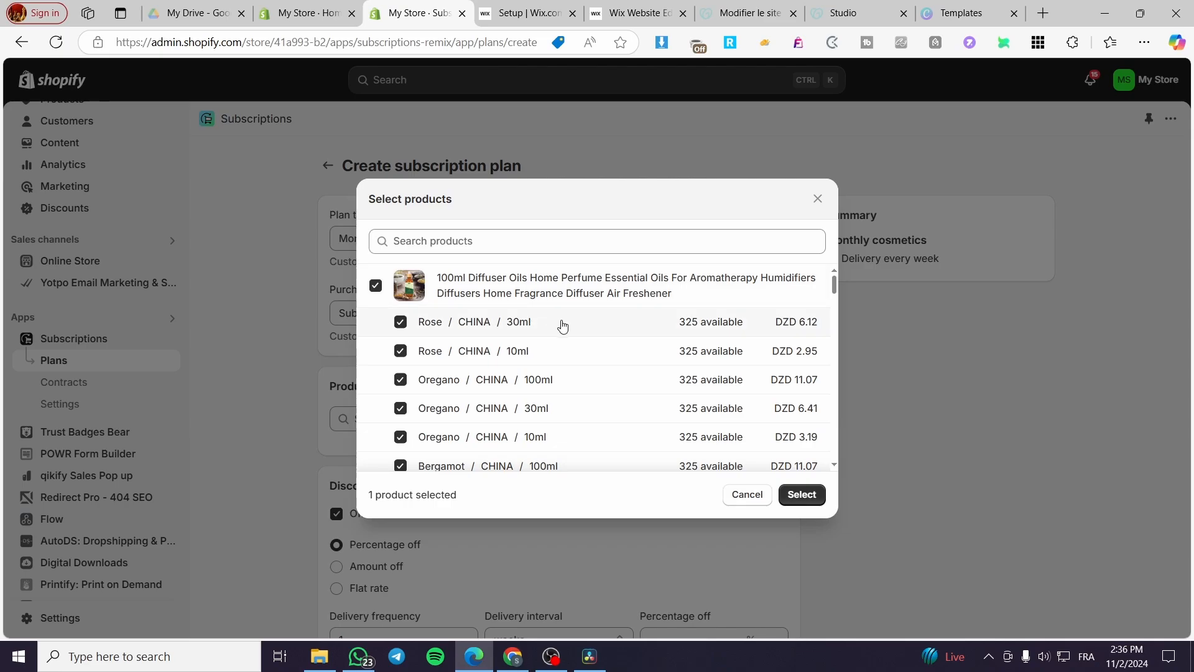
pyautogui.scroll(-12, 562, 325)
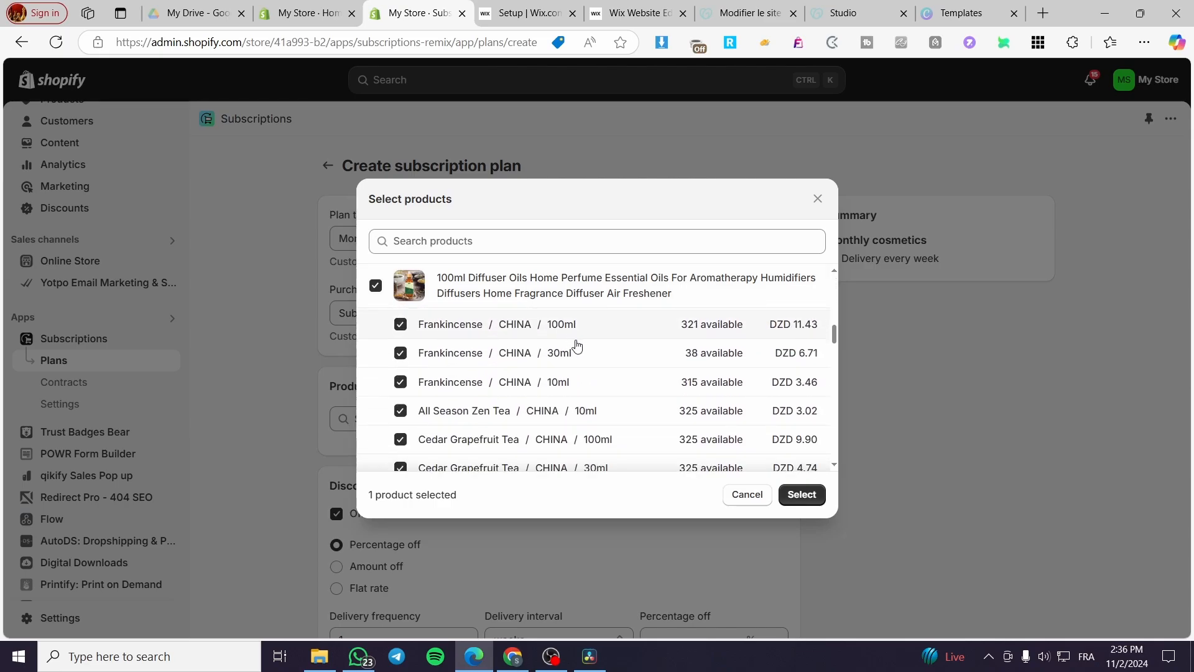
pyautogui.scroll(-2, 606, 361)
pyautogui.scroll(2, 605, 357)
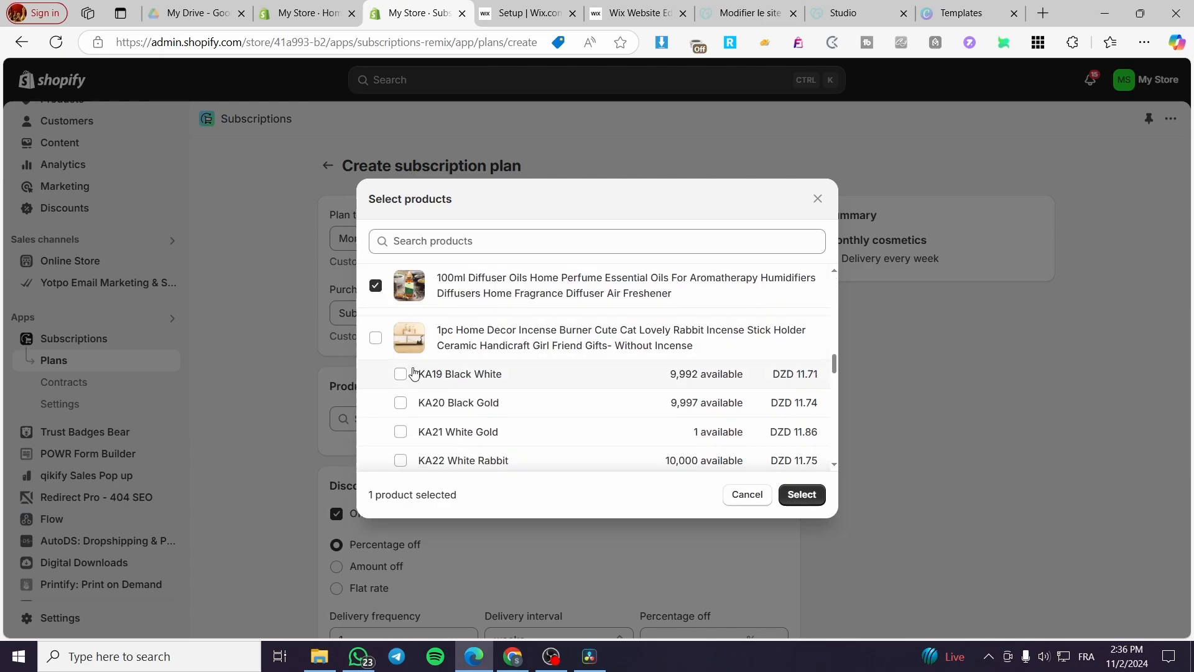
pyautogui.click(376, 338)
pyautogui.scroll(-5, 635, 354)
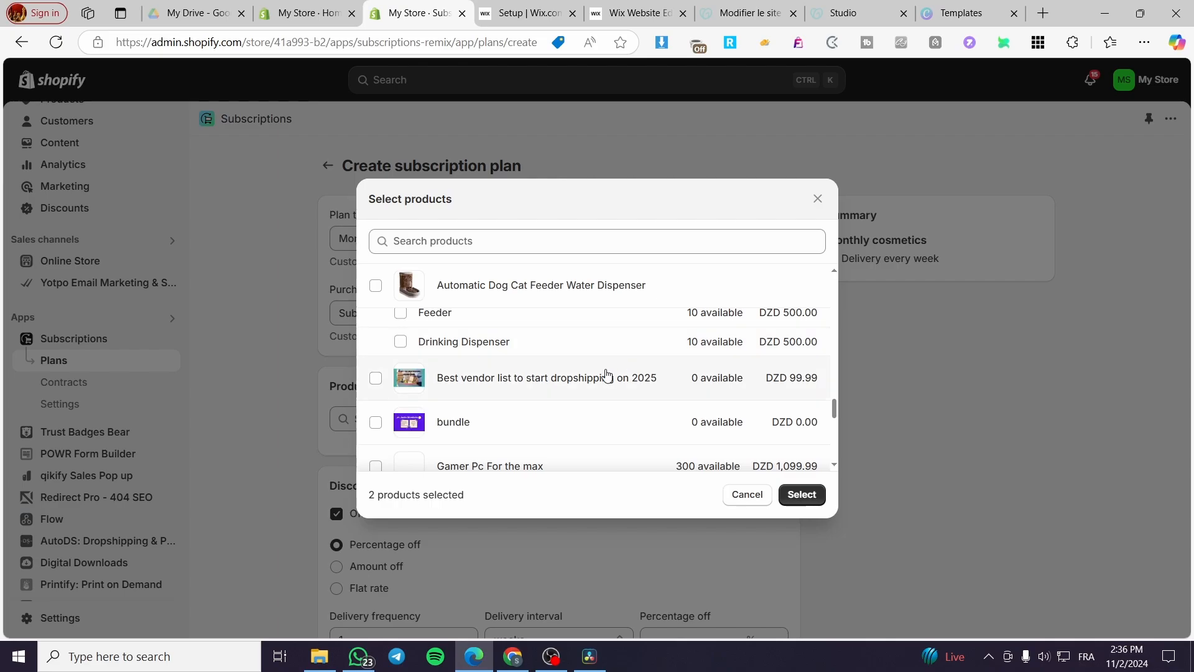
pyautogui.scroll(-5, 550, 397)
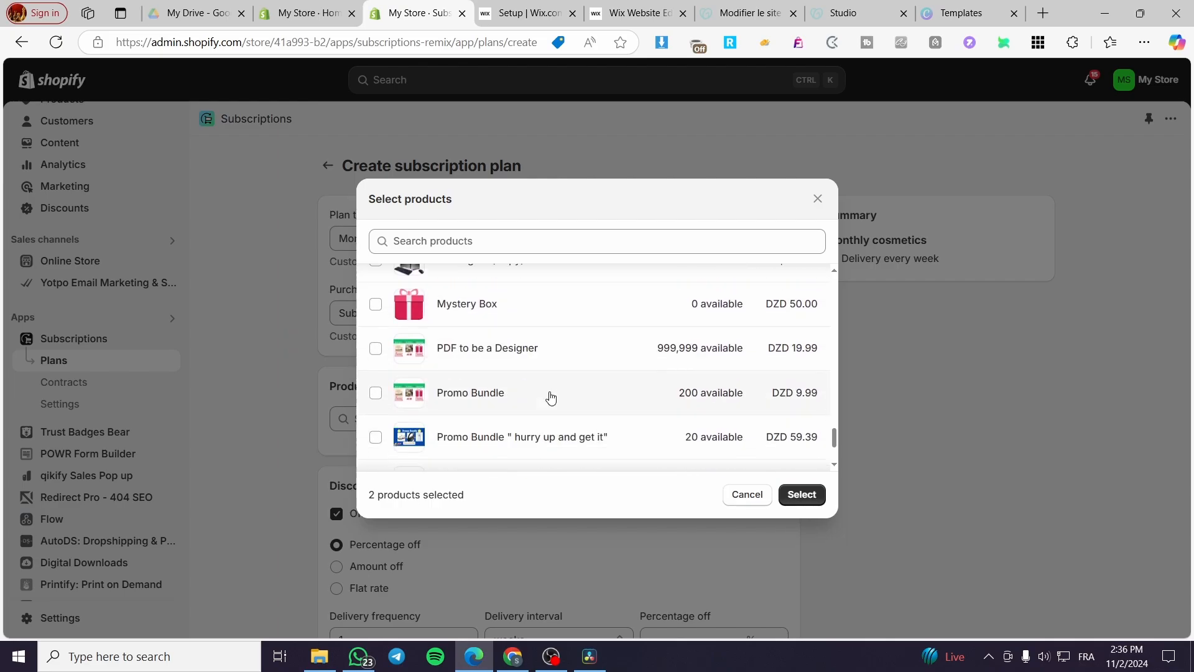
pyautogui.scroll(-3, 550, 397)
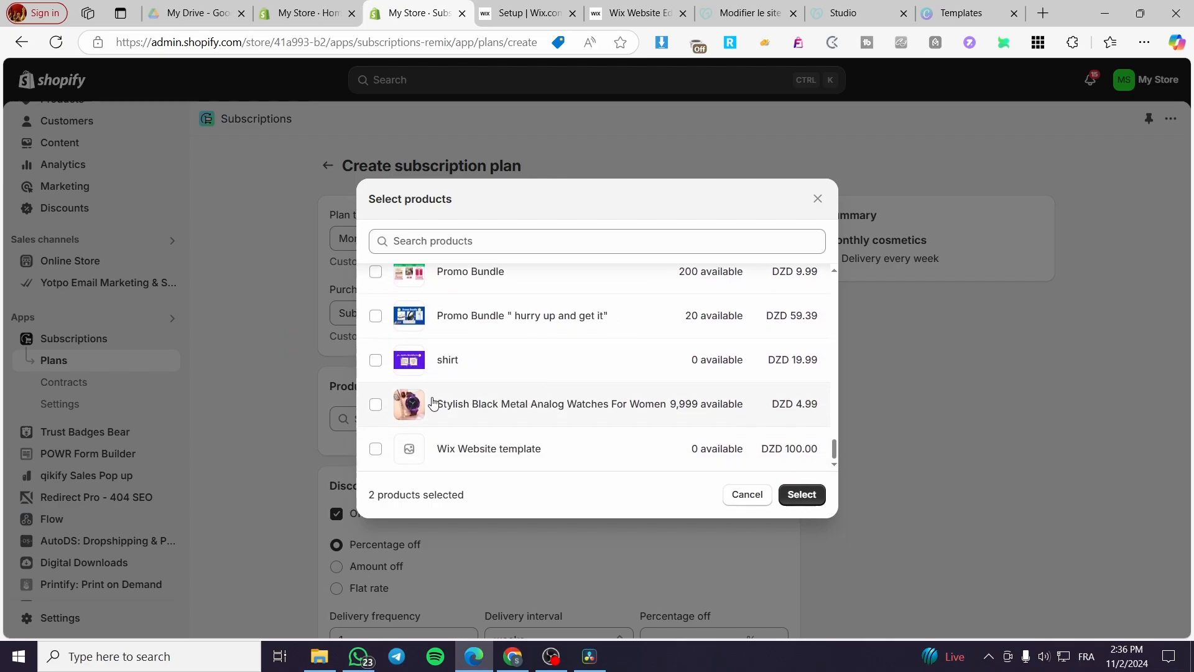
pyautogui.click(376, 404)
pyautogui.click(802, 495)
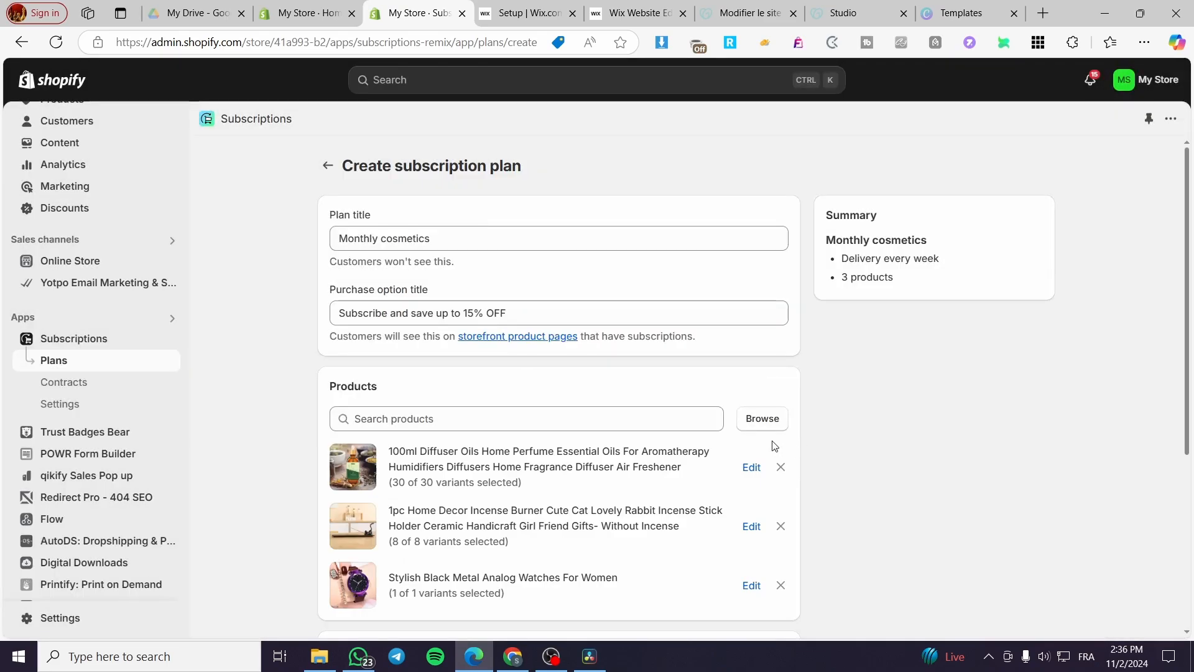
# Set the plan's first delivery option to an interval in months with 10% off.
pyautogui.scroll(-5, 552, 420)
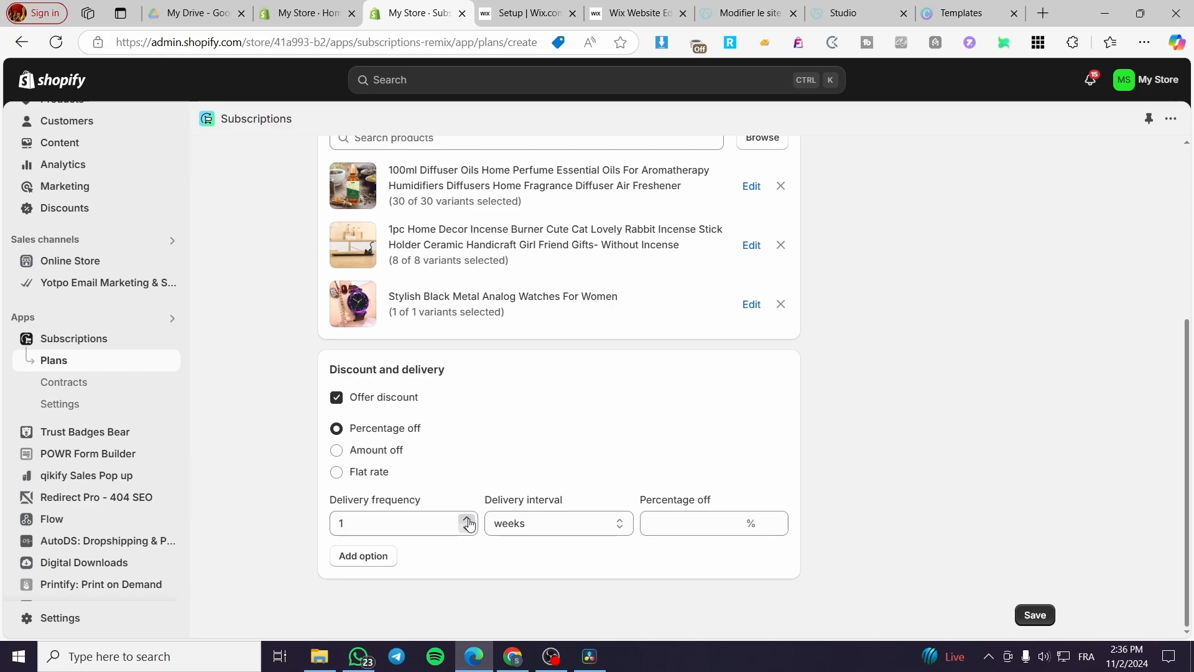
pyautogui.click(539, 527)
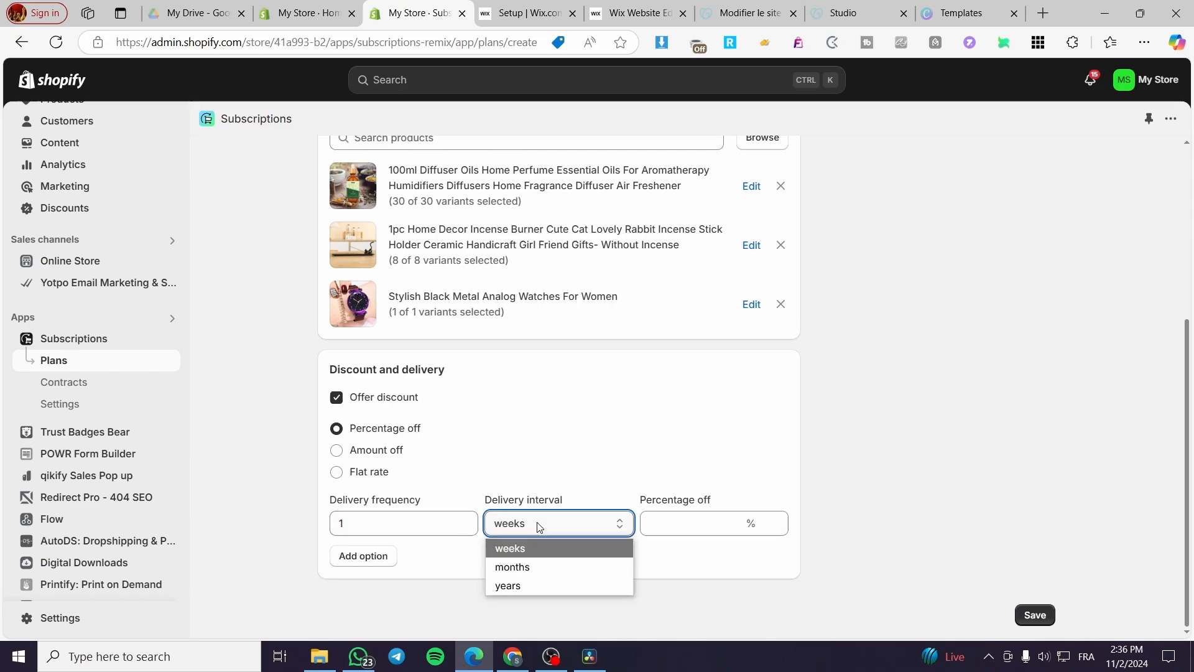
pyautogui.click(555, 566)
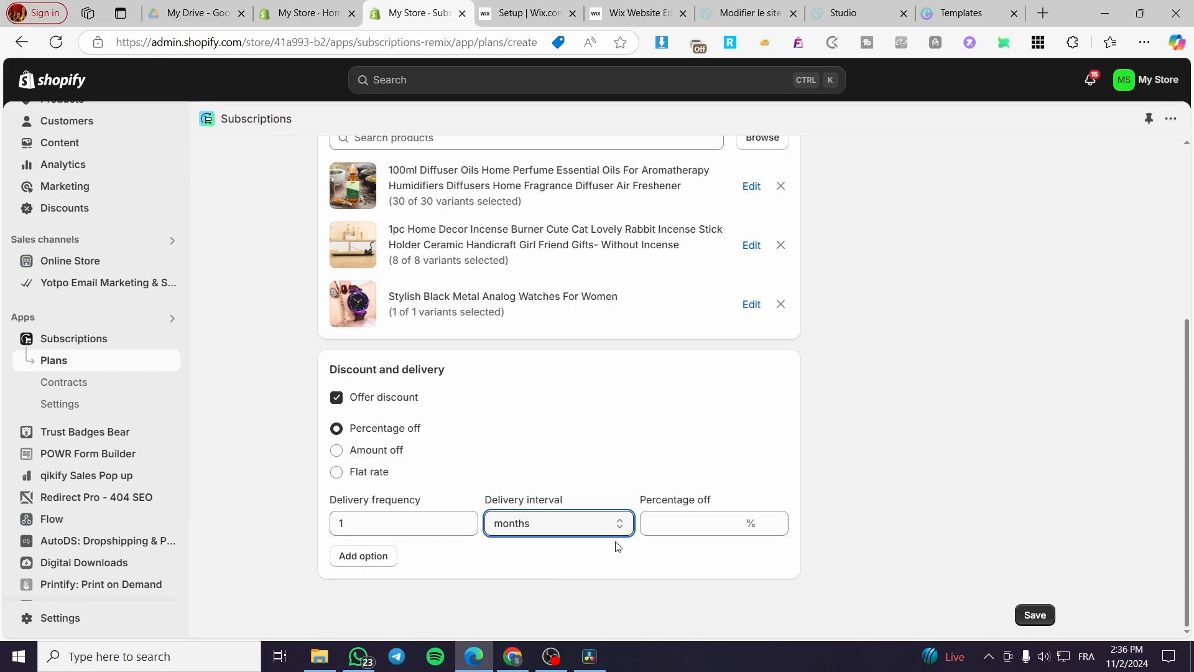
pyautogui.click(650, 529)
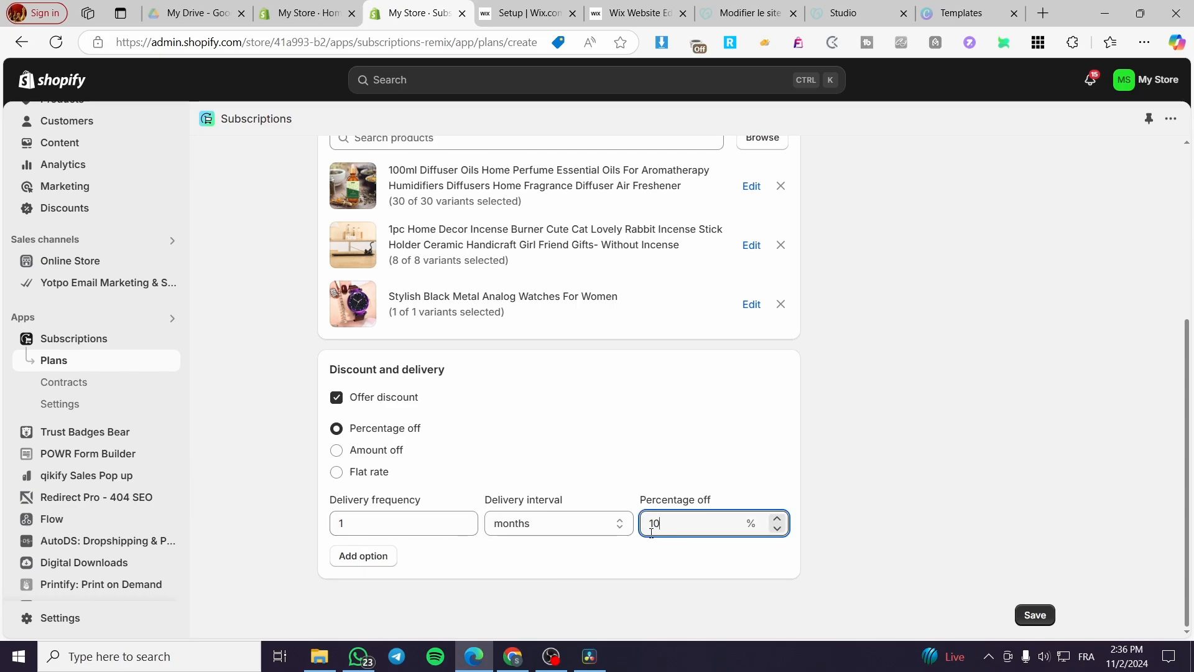
# Add a second delivery option to the plan with a frequency of 2 months and 12% off.
pyautogui.click(394, 560)
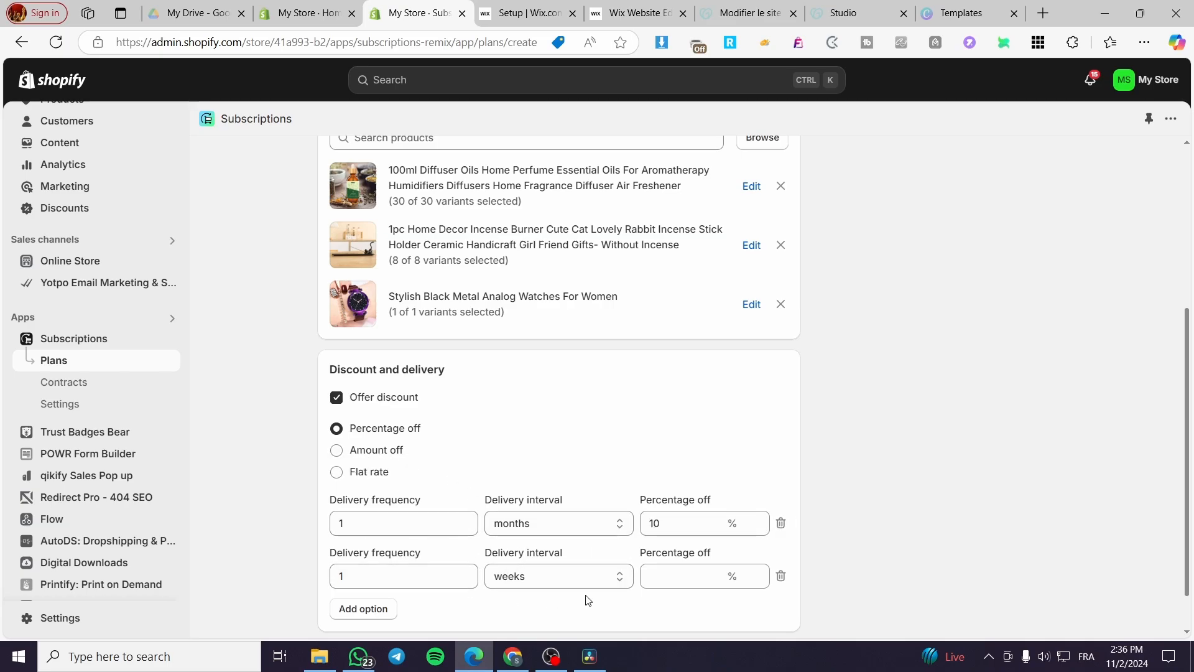
pyautogui.click(536, 578)
pyautogui.click(568, 535)
pyautogui.doubleClick(353, 577)
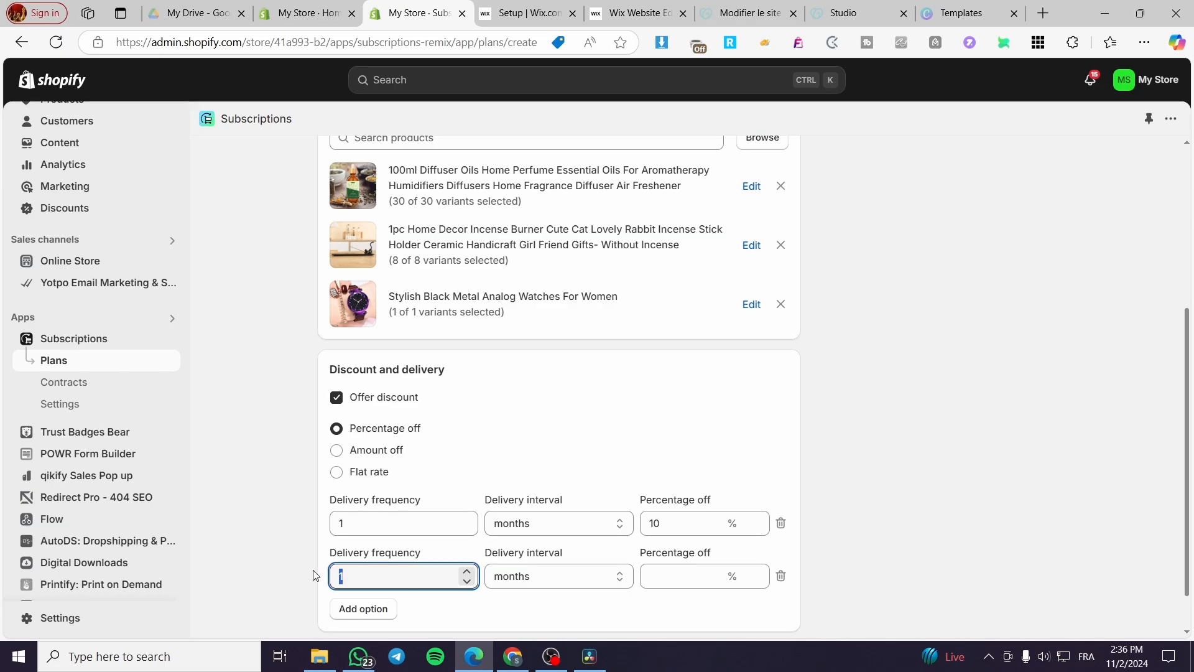
pyautogui.write('2')
pyautogui.click(691, 577)
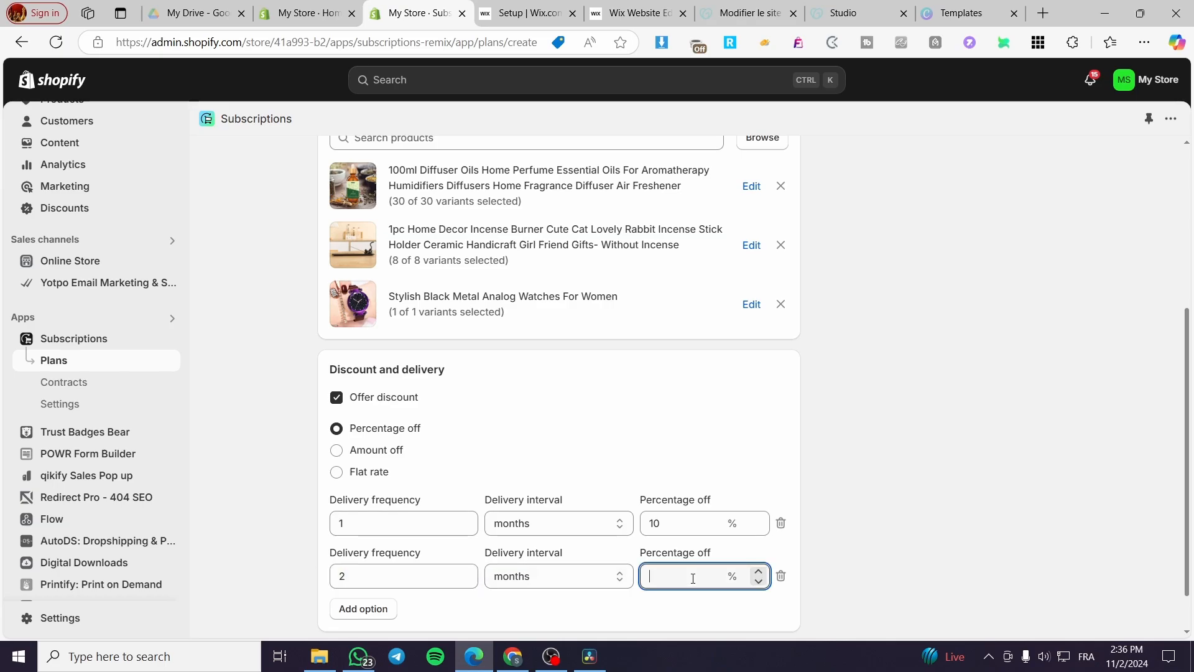
pyautogui.write('12')
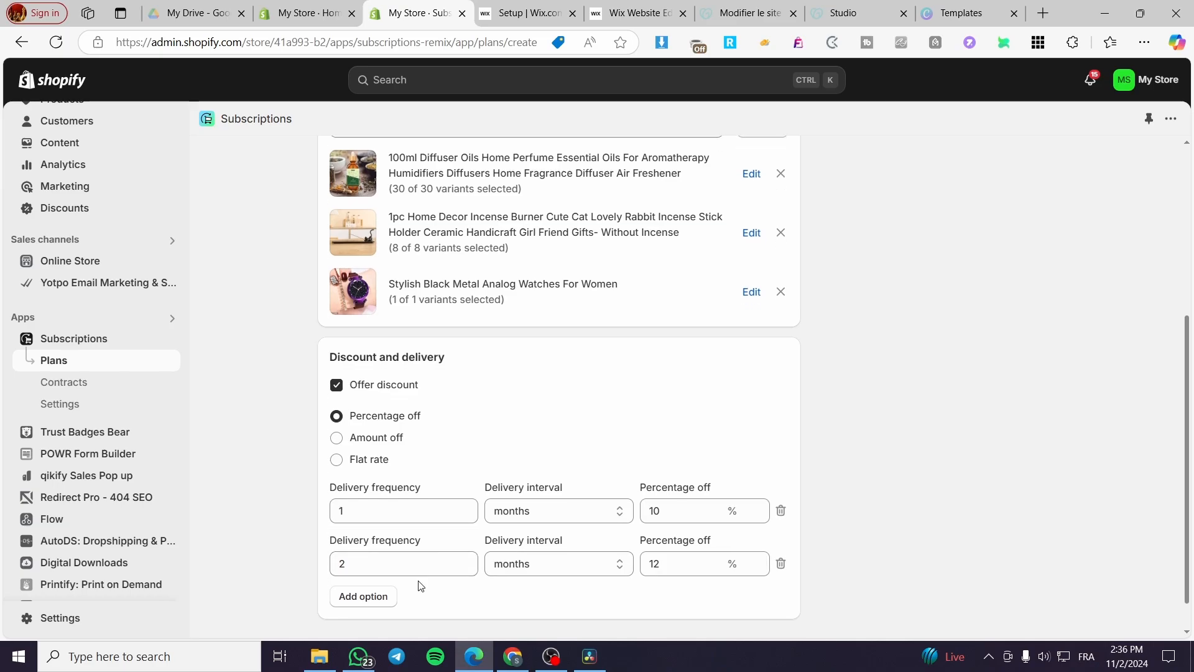
# Add a third delivery option to the plan with a frequency of 3 months and 15% off.
pyautogui.click(364, 608)
pyautogui.doubleClick(374, 570)
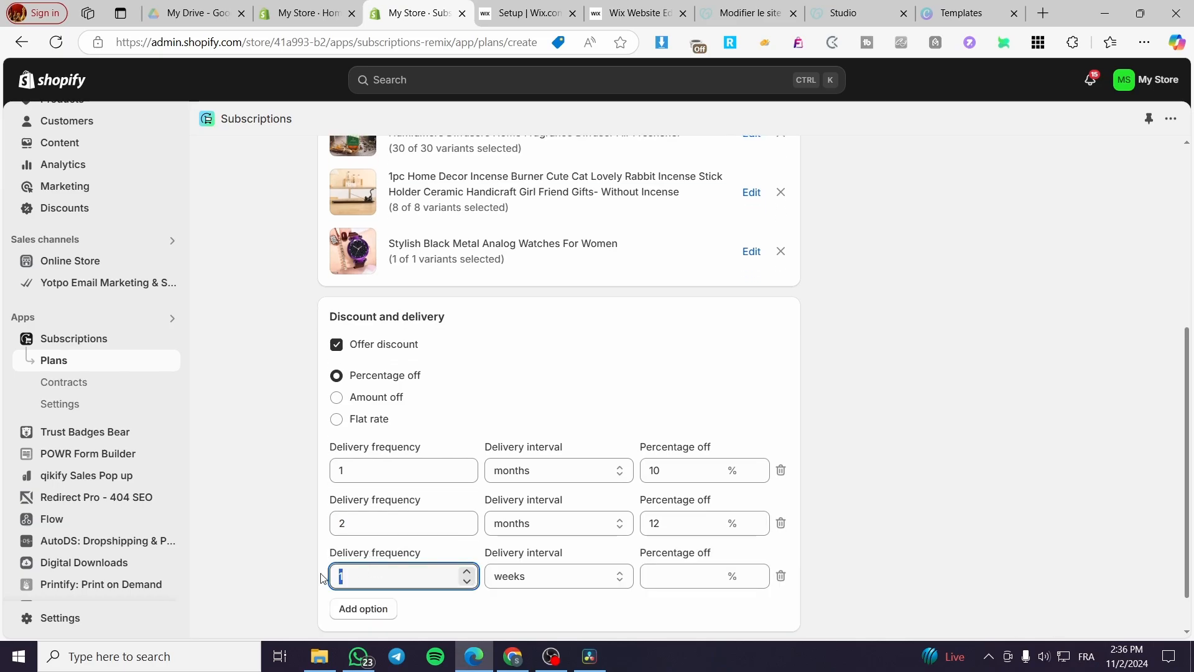
pyautogui.write('3')
pyautogui.click(576, 576)
pyautogui.click(563, 531)
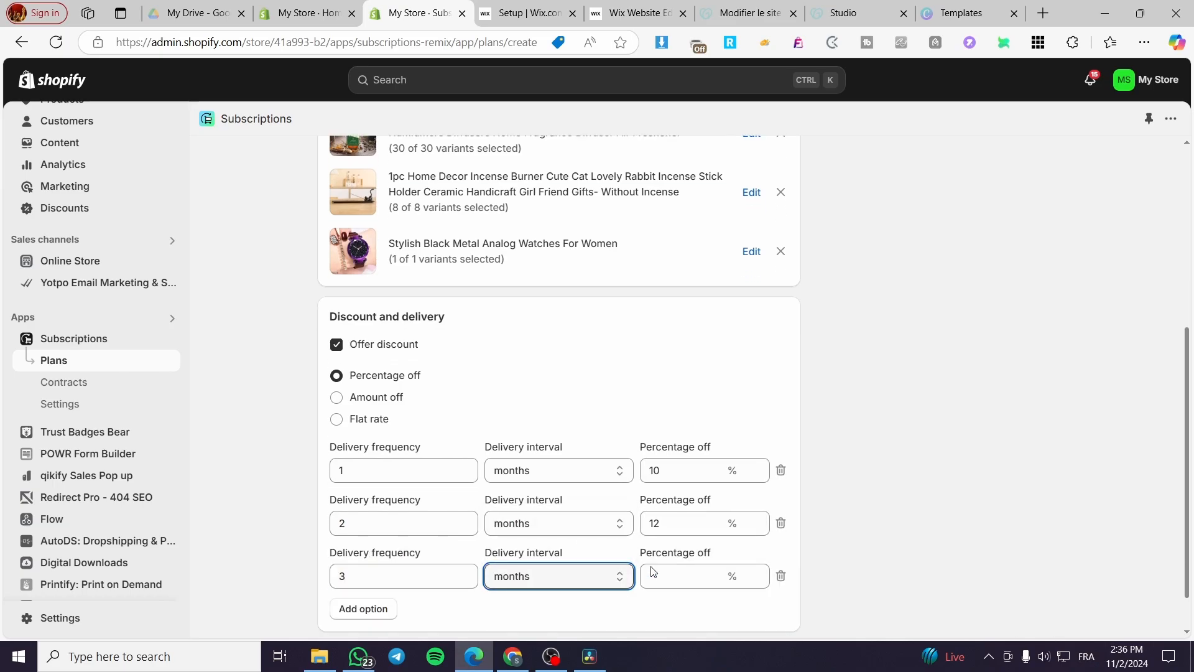
pyautogui.click(691, 586)
pyautogui.write('15')
pyautogui.click(757, 548)
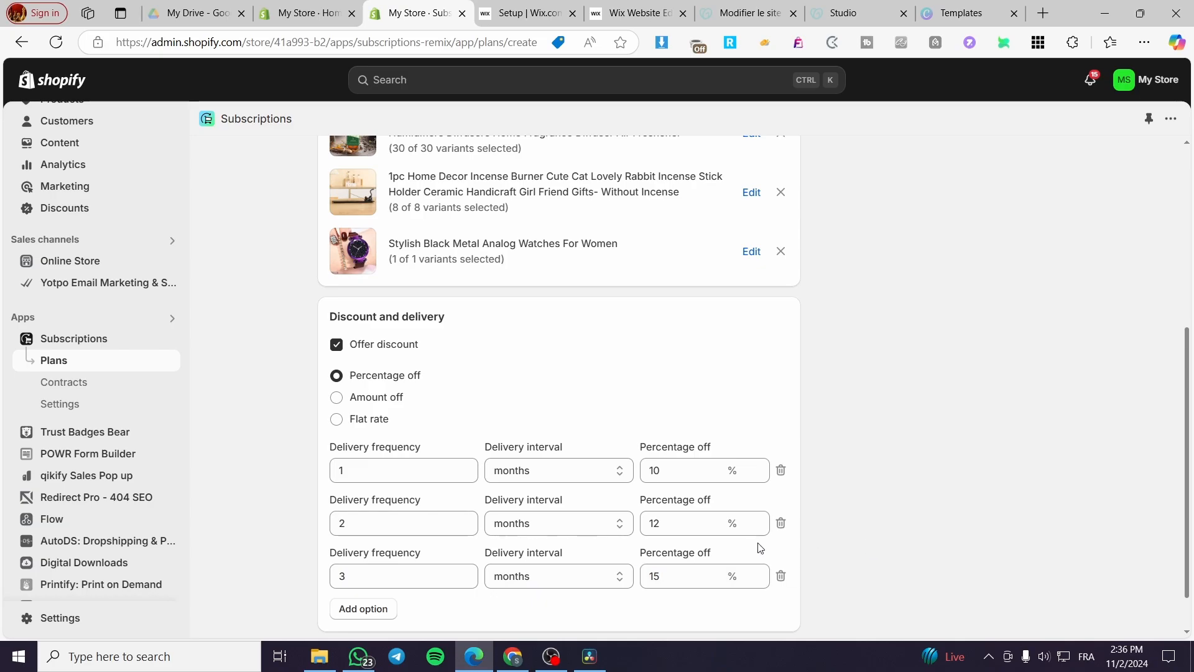
# Save the "Monthly cosmetics" subscription plan and review its details.
pyautogui.scroll(-2, 535, 472)
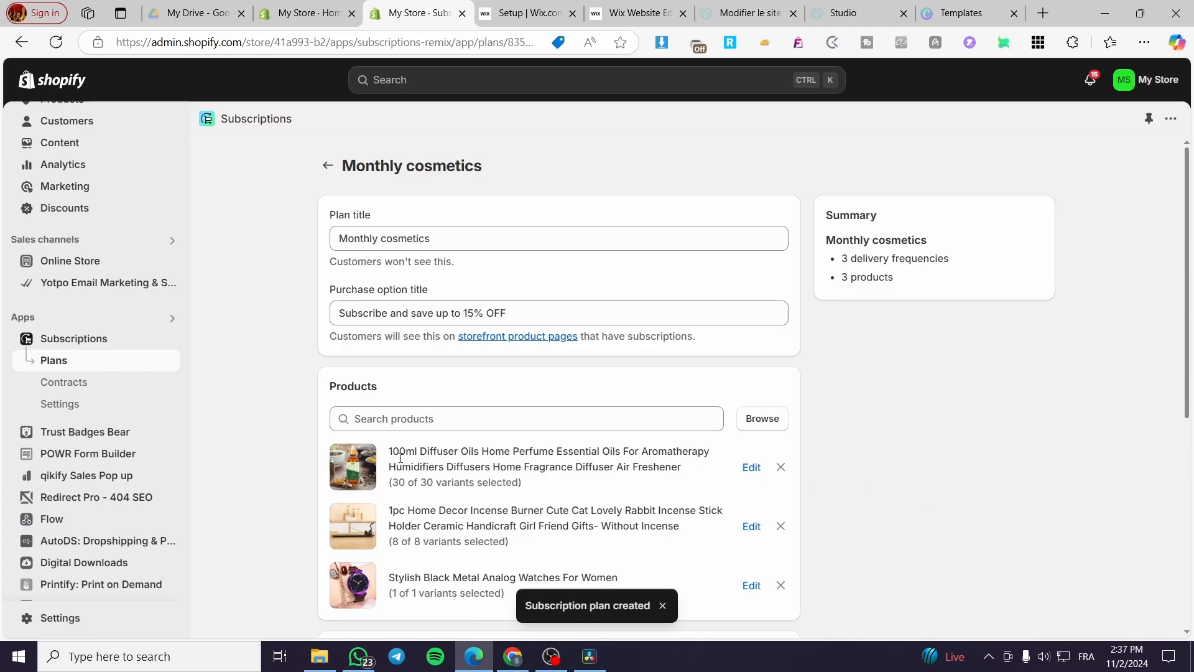
pyautogui.scroll(-3, 386, 455)
pyautogui.scroll(-5, 388, 454)
pyautogui.scroll(7, 373, 436)
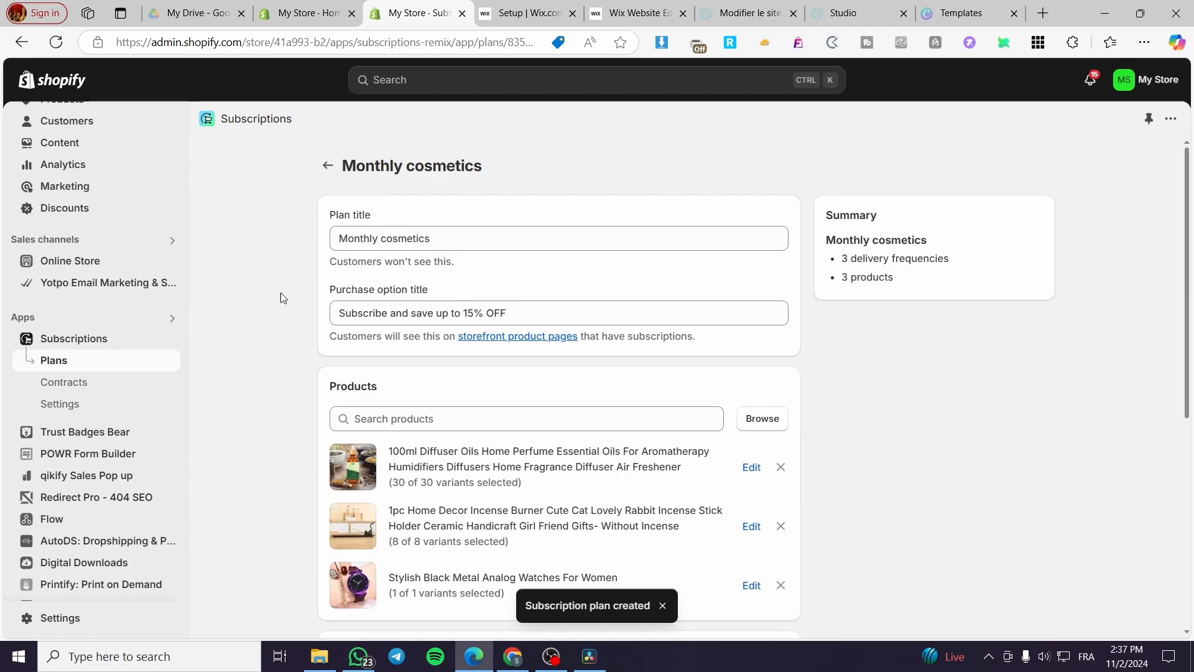
# From the Subscriptions setup guide, start adding the subscription widget to product pages in the theme editor.
pyautogui.click(95, 336)
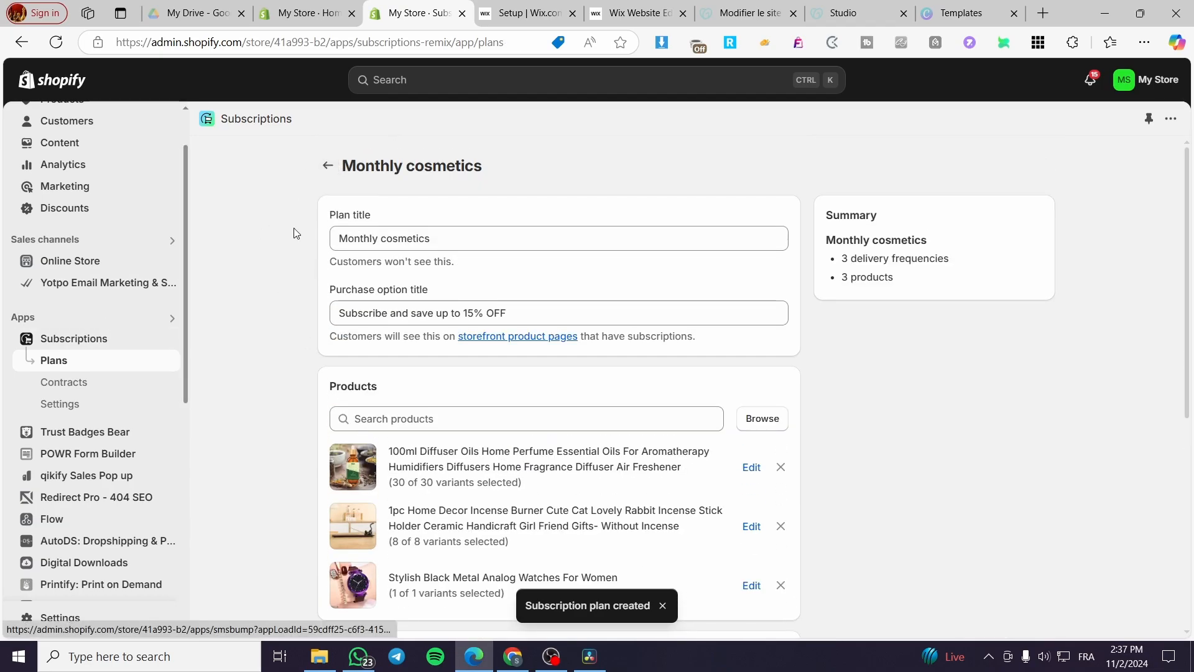
pyautogui.click(76, 338)
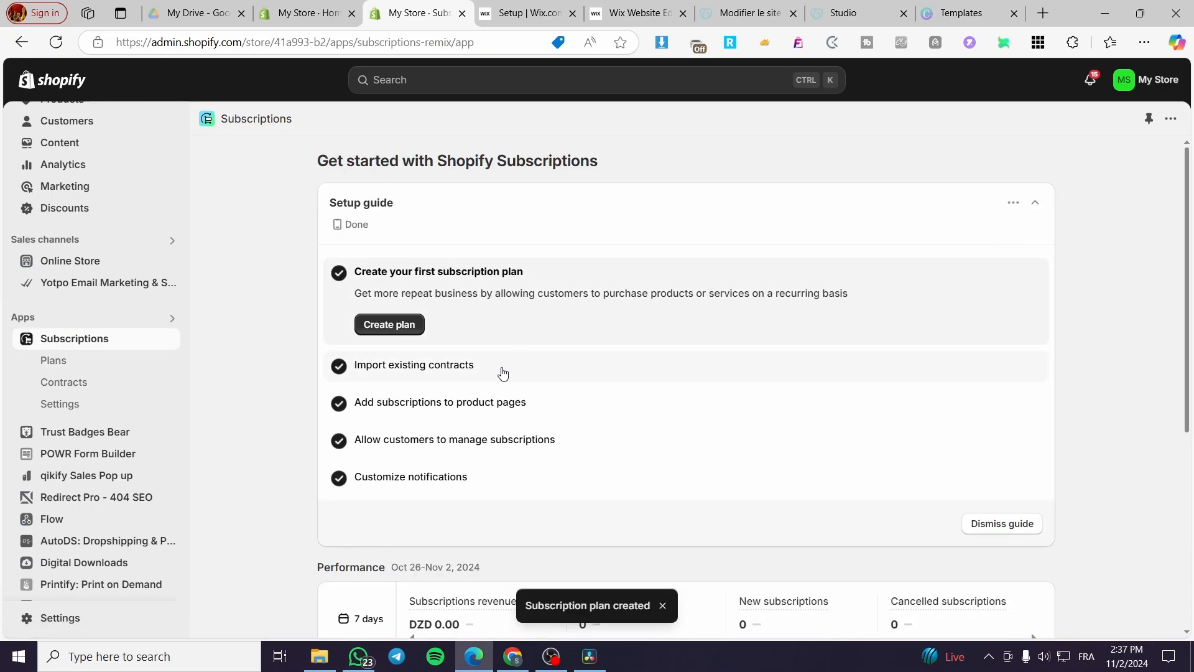
pyautogui.click(412, 367)
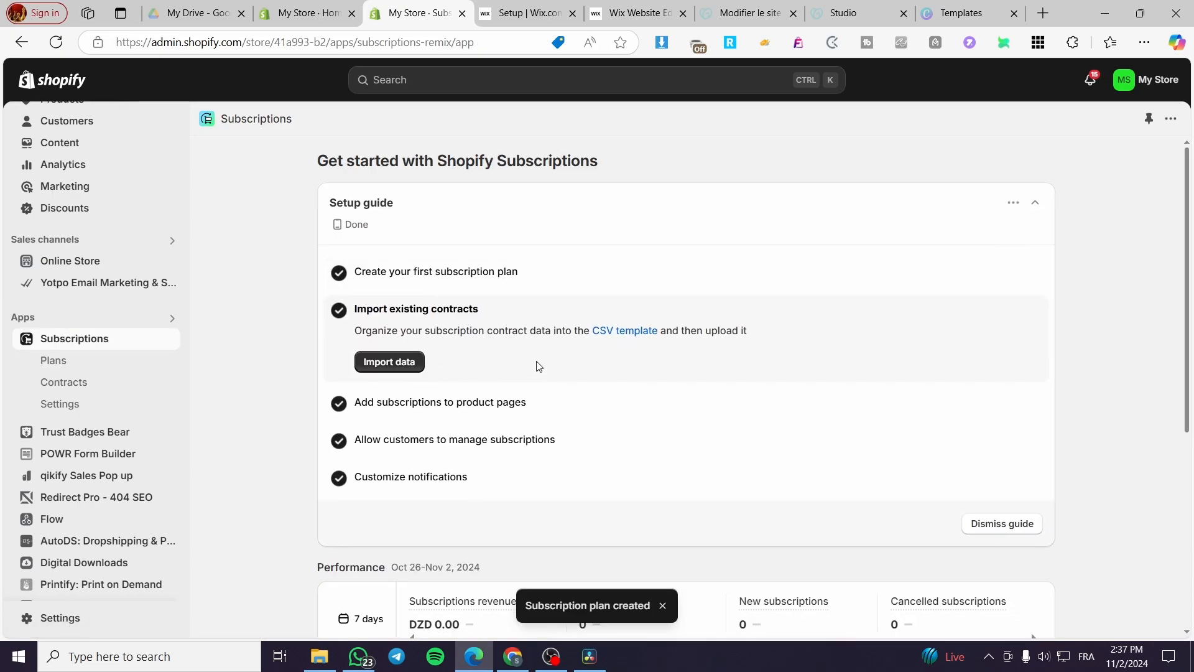
pyautogui.click(470, 402)
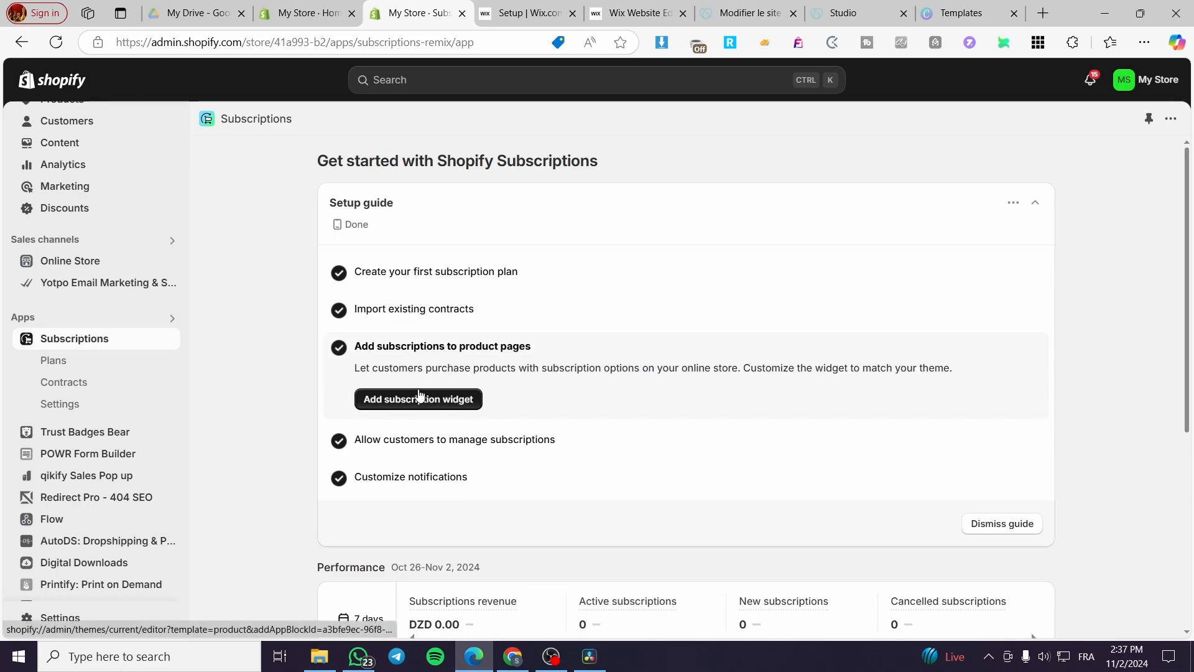
pyautogui.click(392, 405)
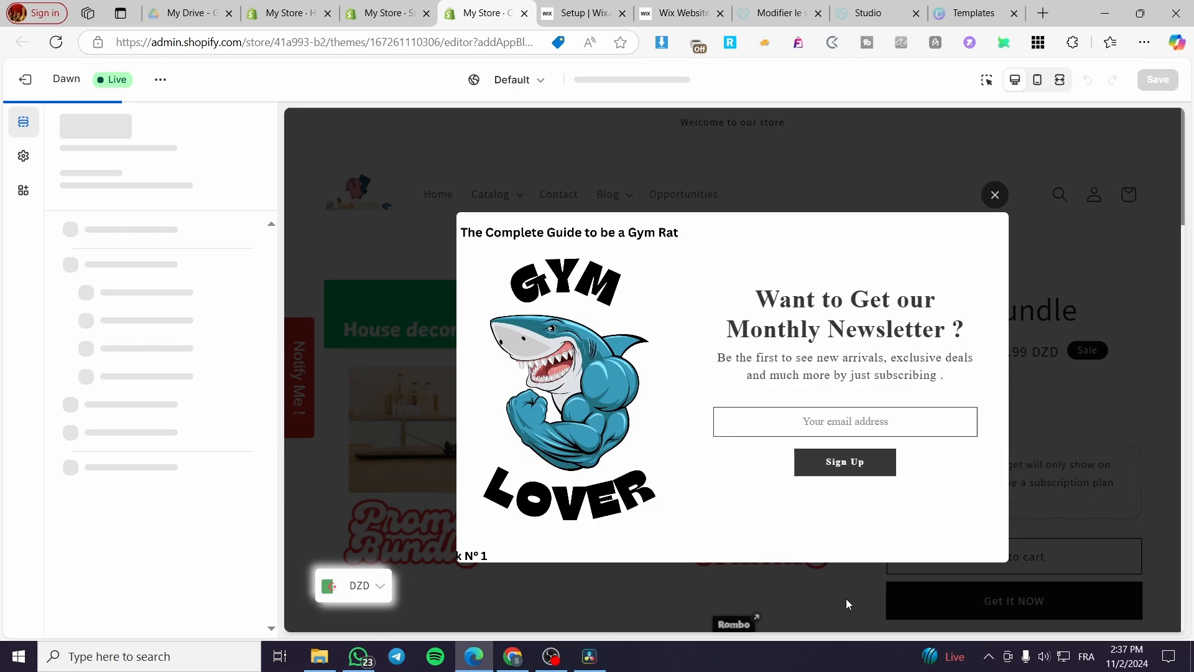
# Dismiss the newsletter pop-up in the theme preview and look over the Promo Bundle product page.
pyautogui.click(995, 194)
pyautogui.click(733, 142)
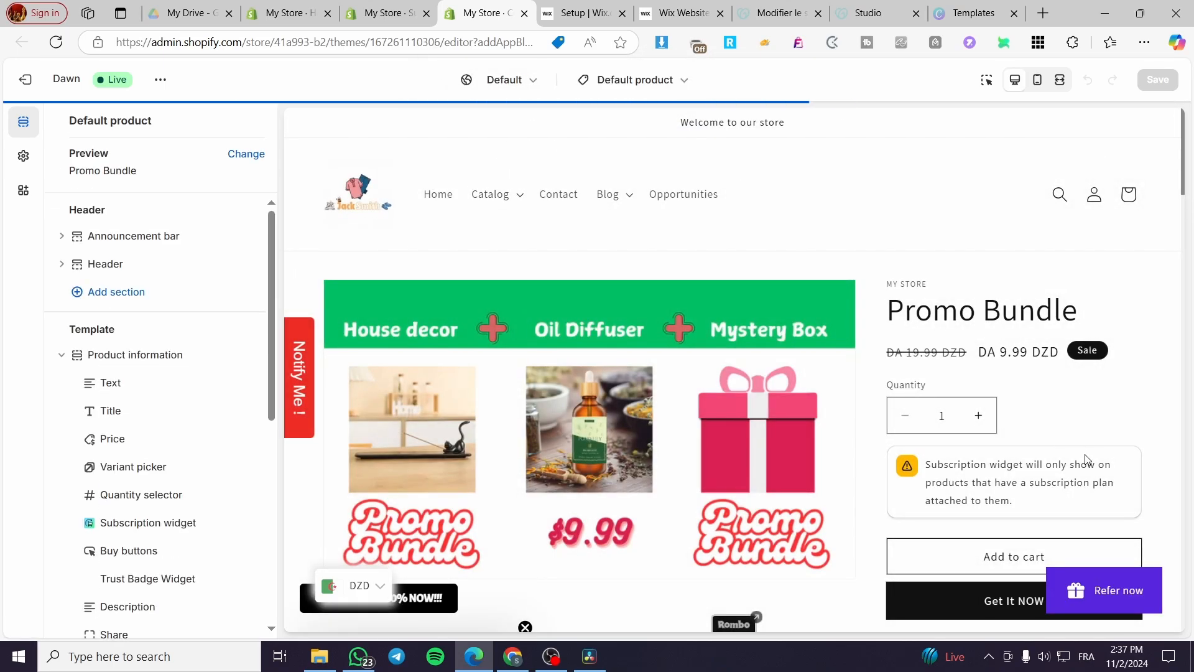
pyautogui.scroll(-8, 1084, 461)
pyautogui.scroll(9, 1061, 447)
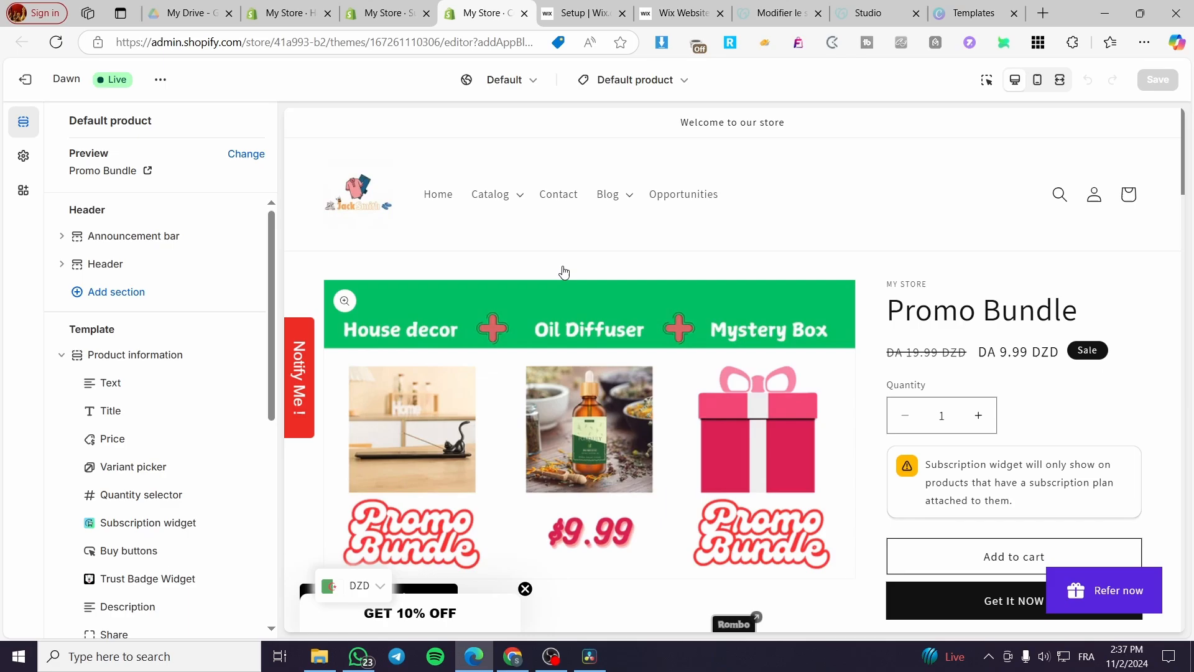
# Change the previewed product to the 100ml Diffuser Oils and examine the purchase options on its page.
pyautogui.click(646, 79)
pyautogui.click(591, 171)
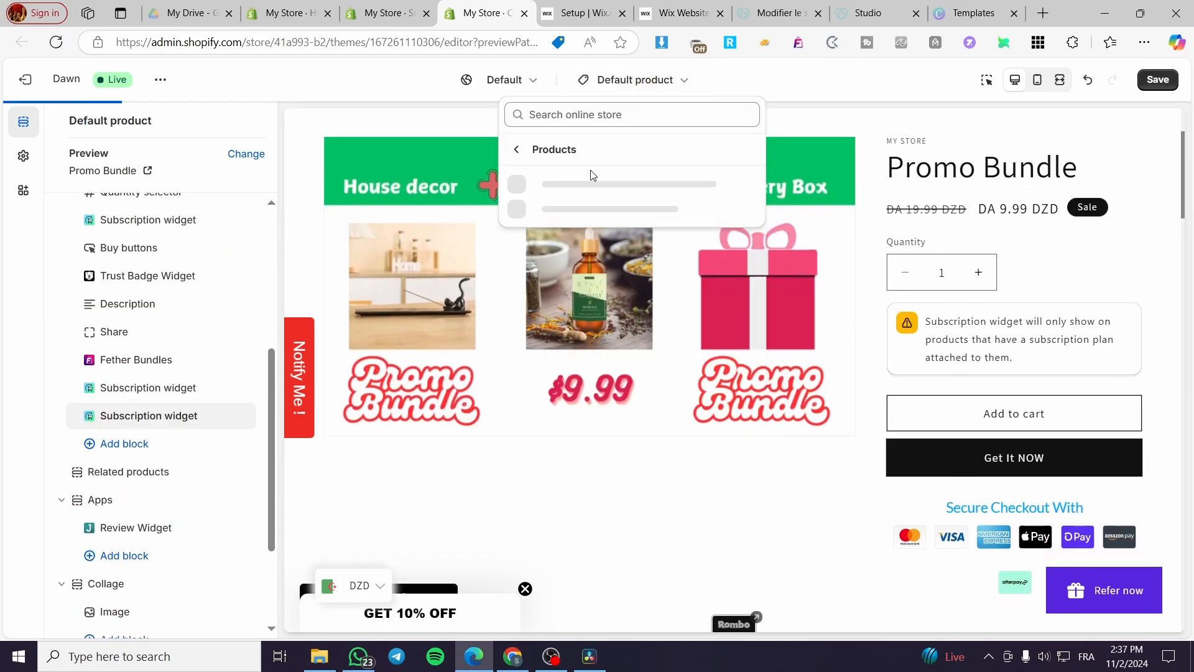
pyautogui.click(241, 156)
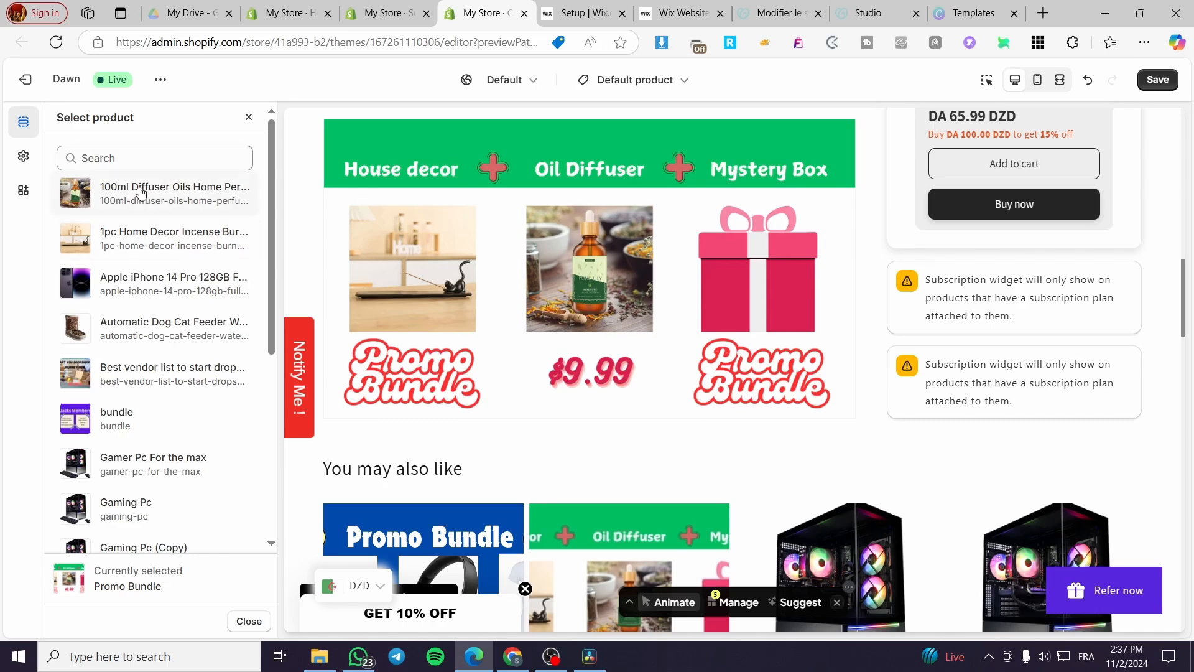
pyautogui.click(141, 193)
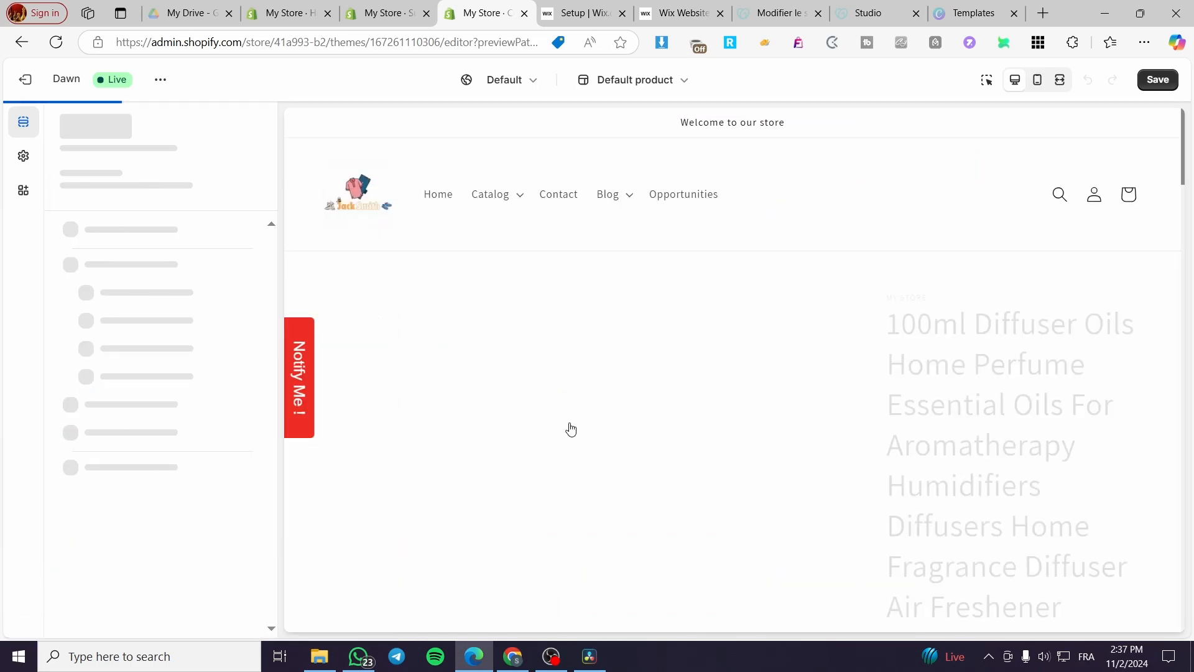
pyautogui.scroll(-5, 1020, 410)
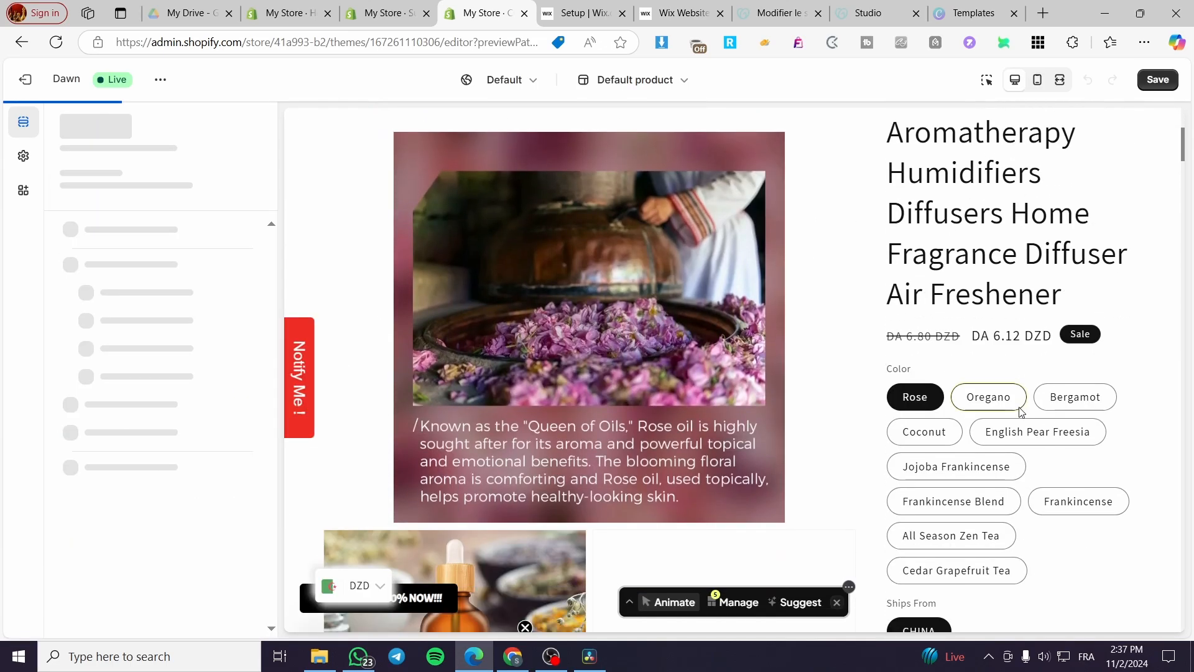
pyautogui.scroll(-7, 1020, 410)
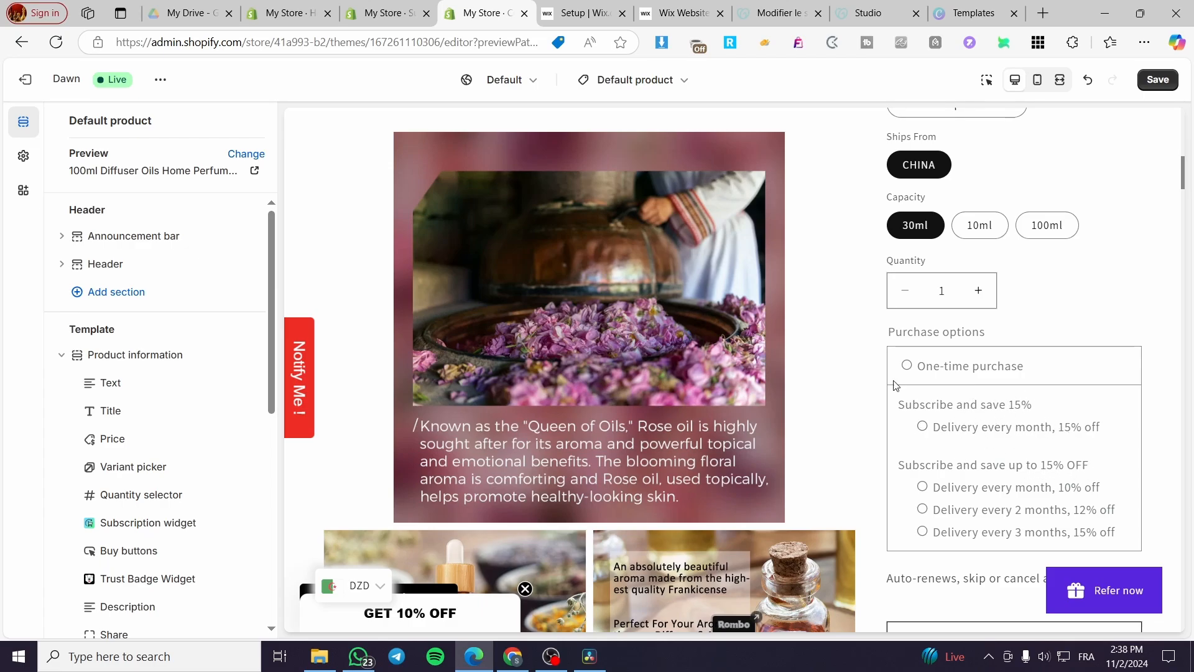
# Delete the "Subscribe and get a lot of us" plan from the store's subscription plans.
pyautogui.hotkey('ctrl', 'shift', 'Tab')
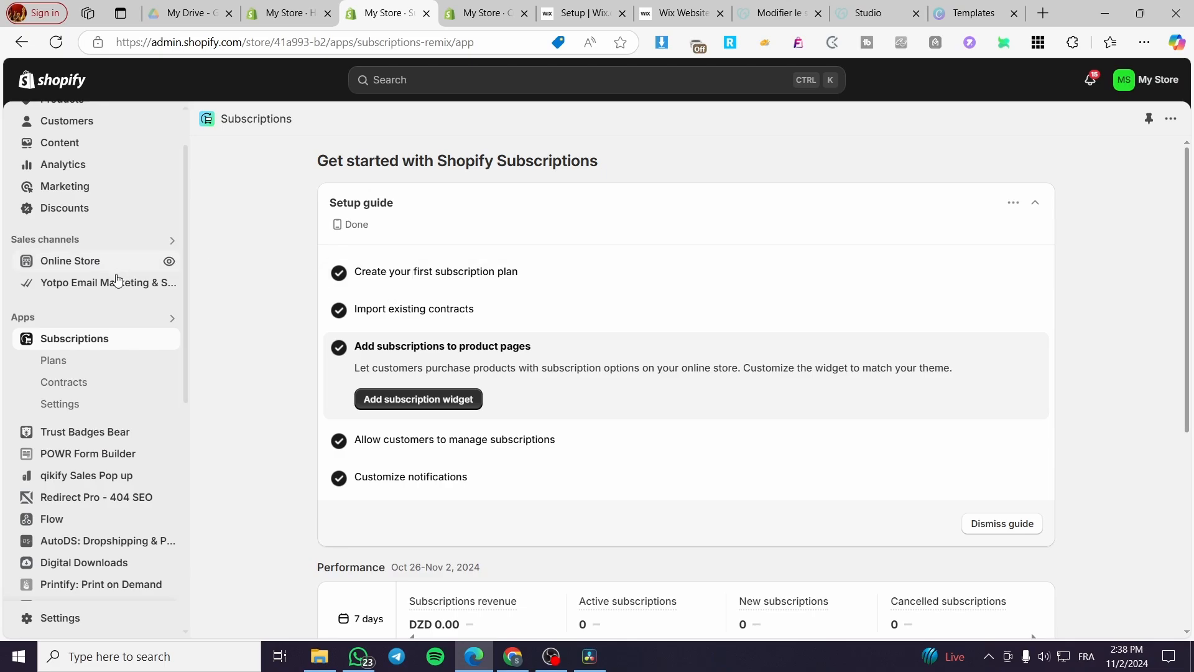
pyautogui.click(70, 366)
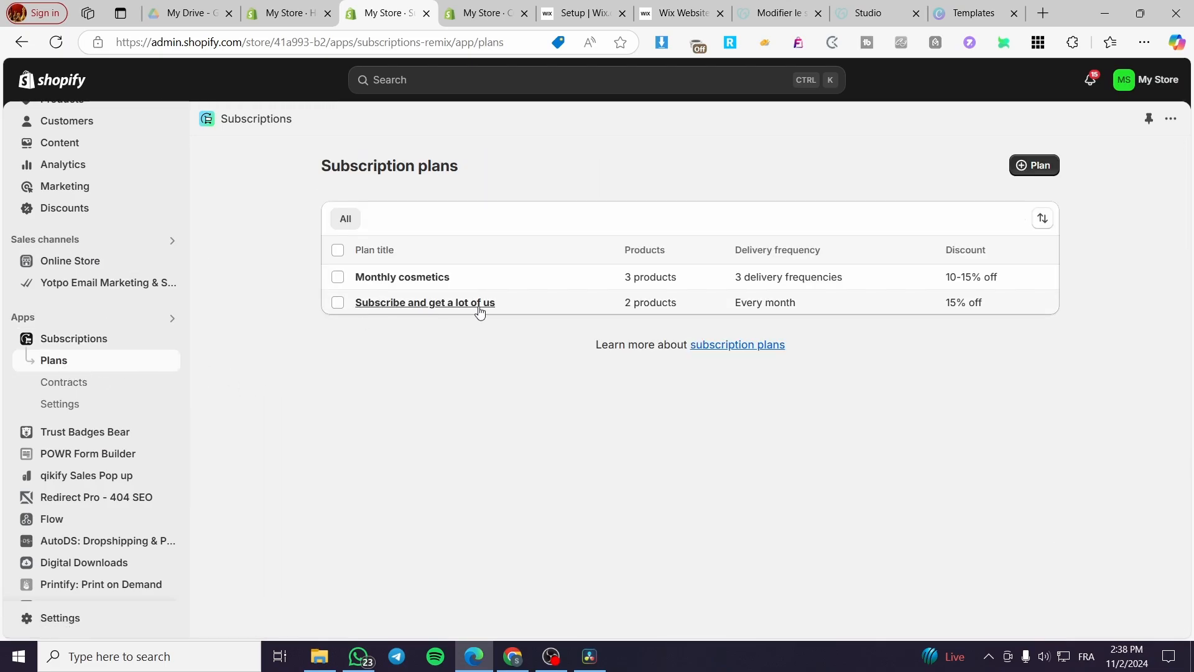
pyautogui.click(1020, 309)
pyautogui.scroll(-3, 1018, 315)
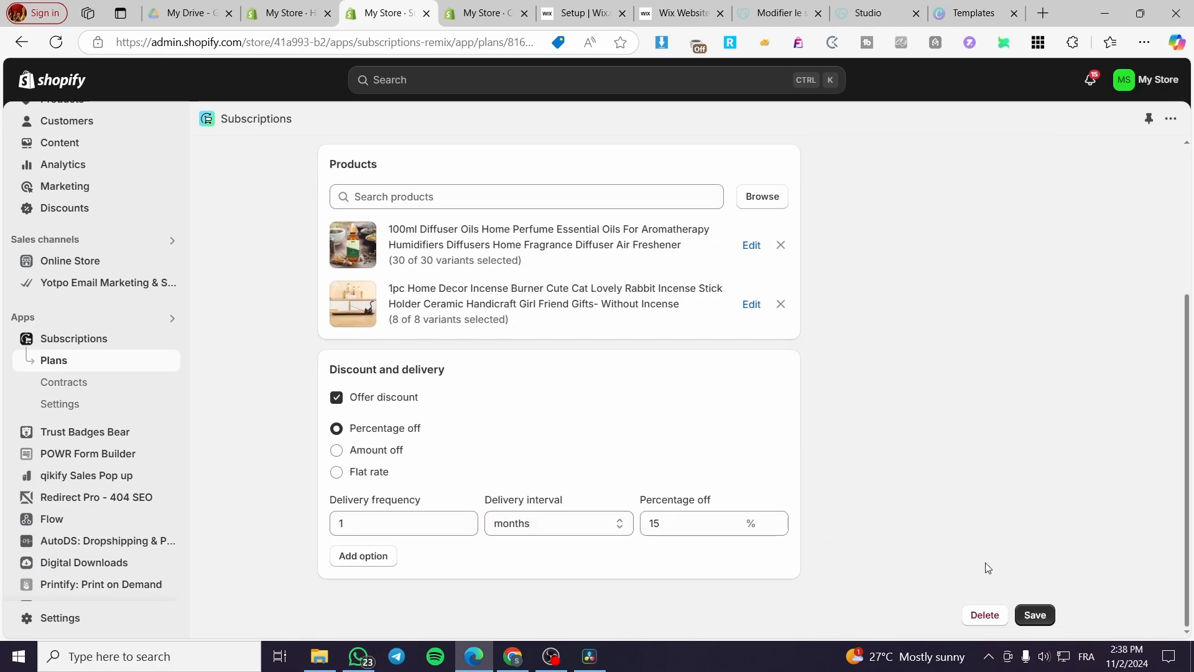
pyautogui.click(984, 615)
pyautogui.click(790, 387)
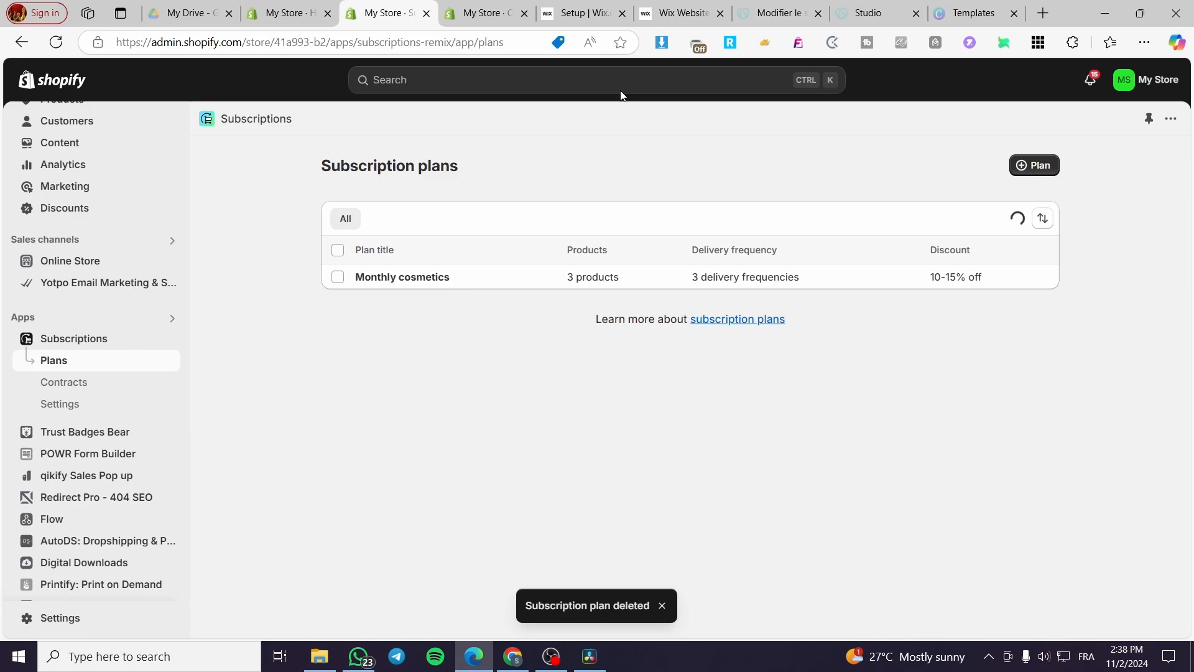
# Reload the theme editor, discarding its unsaved changes, and check the purchase options on the 100ml Diffuser Oils page.
pyautogui.click(485, 13)
pyautogui.click(55, 42)
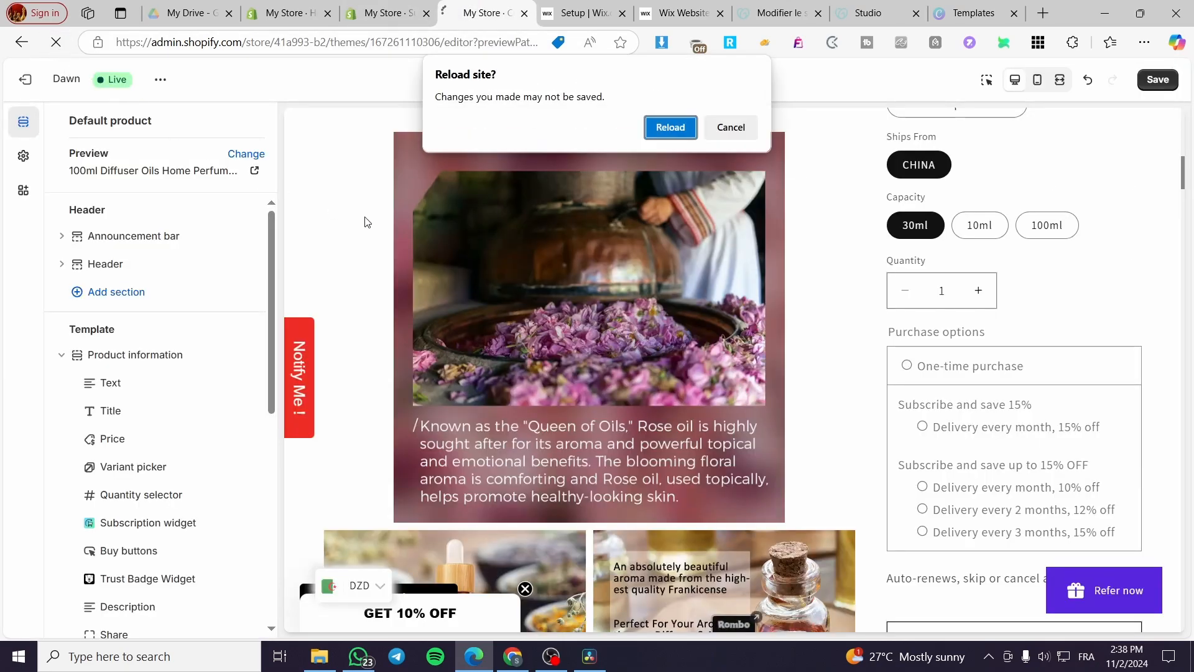
pyautogui.click(661, 125)
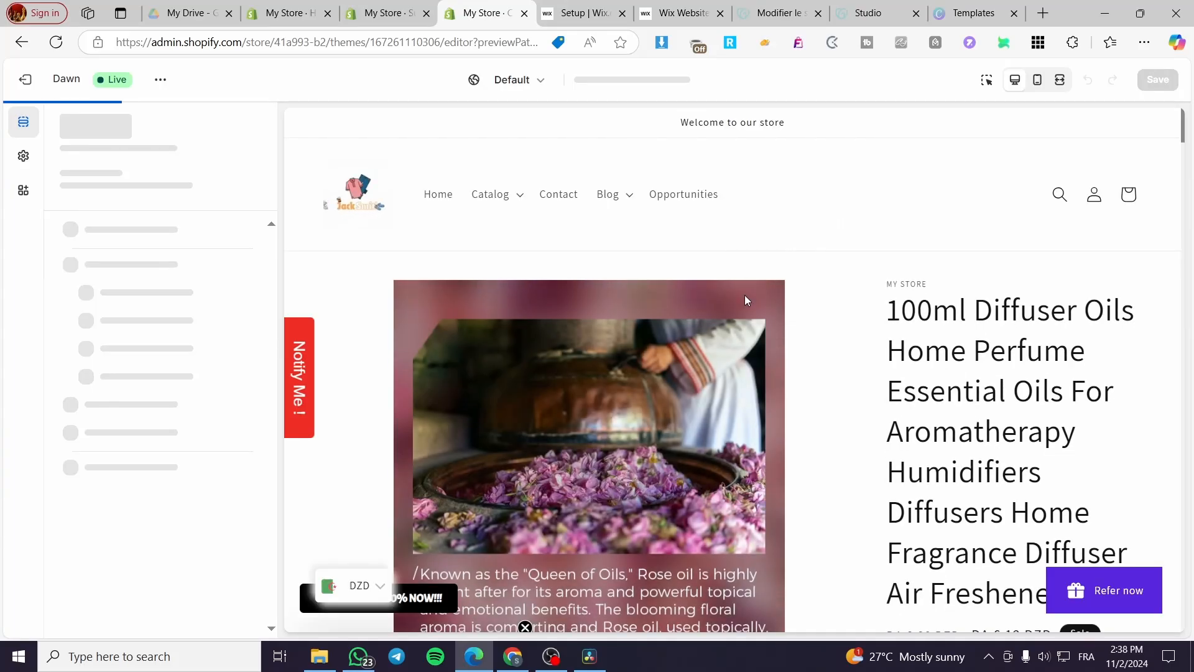
pyautogui.scroll(-2, 689, 406)
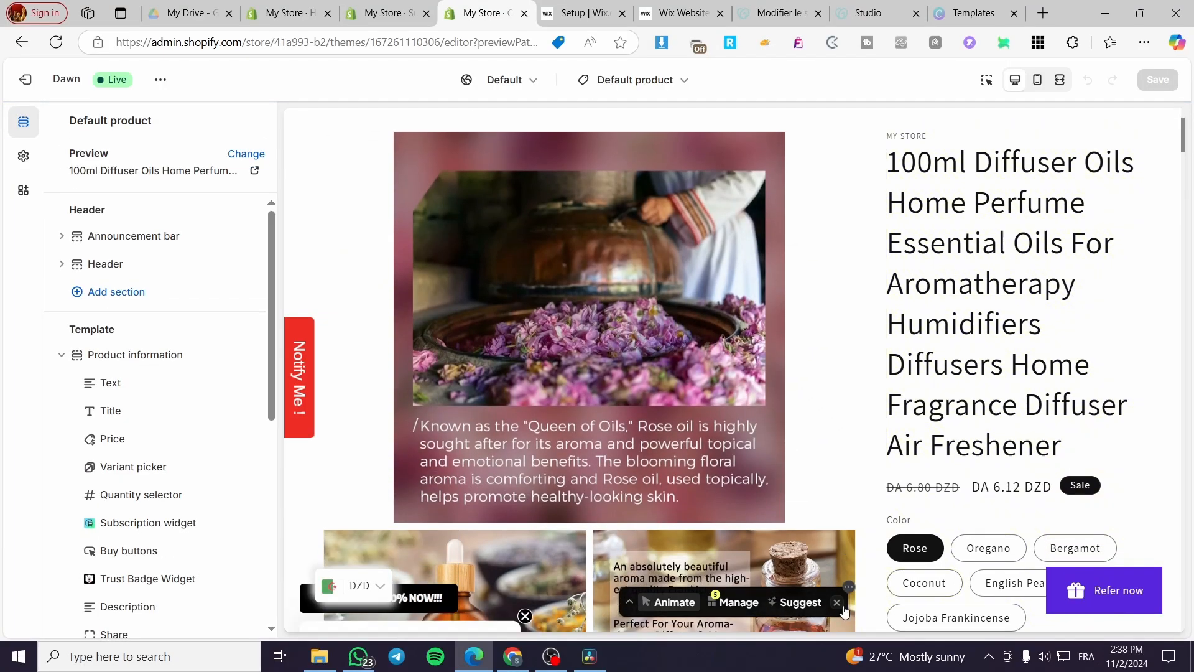
pyautogui.scroll(-10, 914, 566)
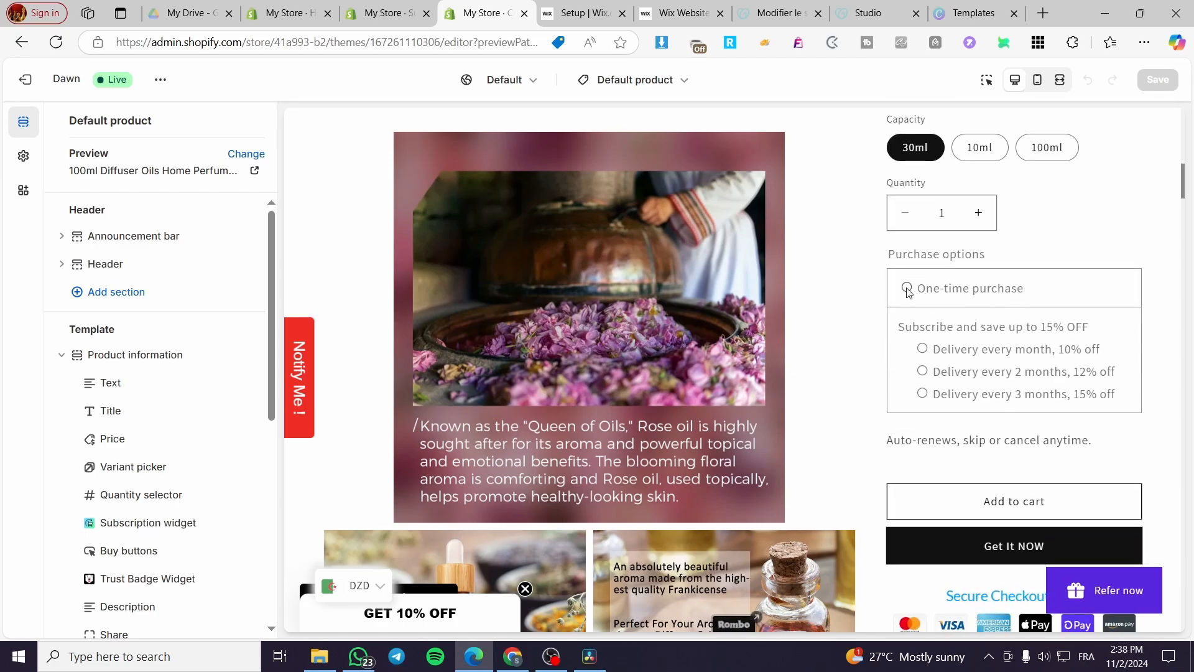
# Try the subscription choices in the preview, ending on delivery every 3 months, and switch the capacity to 10ml and back to 30ml.
pyautogui.click(922, 350)
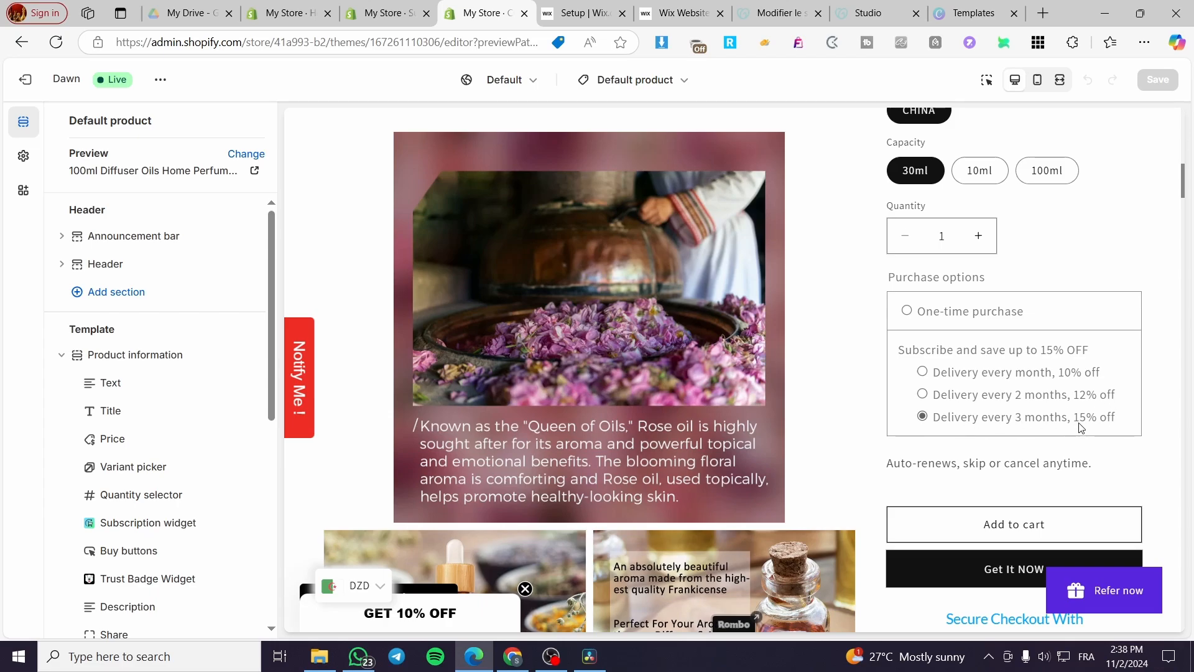
pyautogui.scroll(-1, 1088, 426)
pyautogui.scroll(6, 1016, 432)
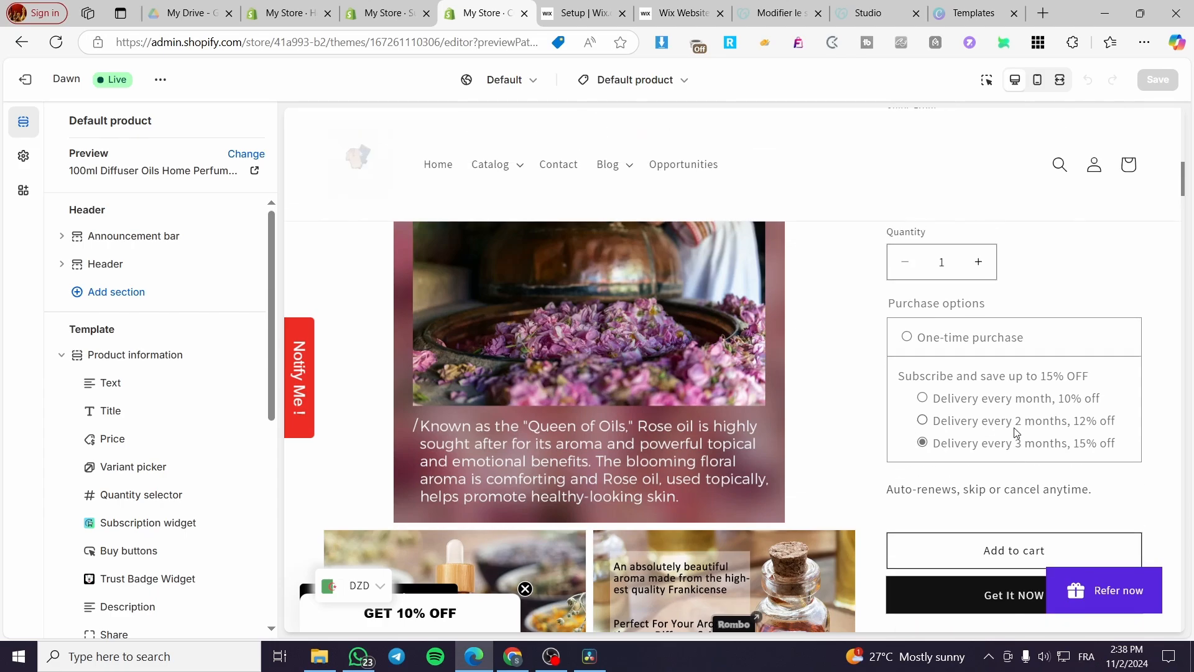
pyautogui.scroll(-4, 984, 427)
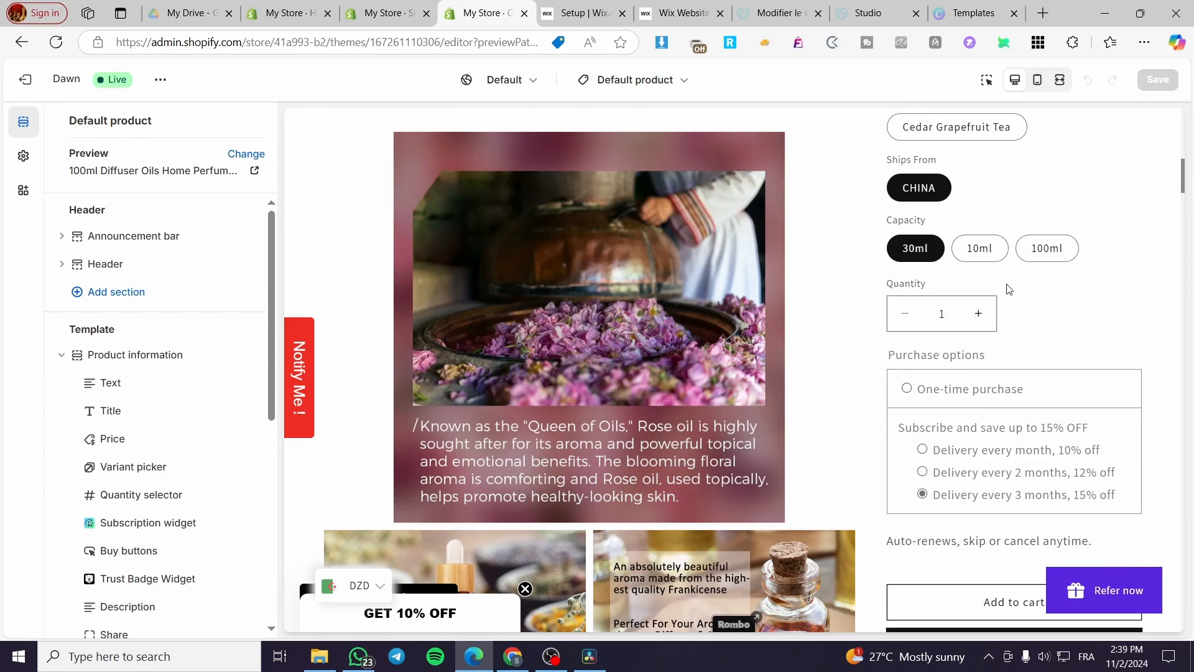
pyautogui.click(989, 249)
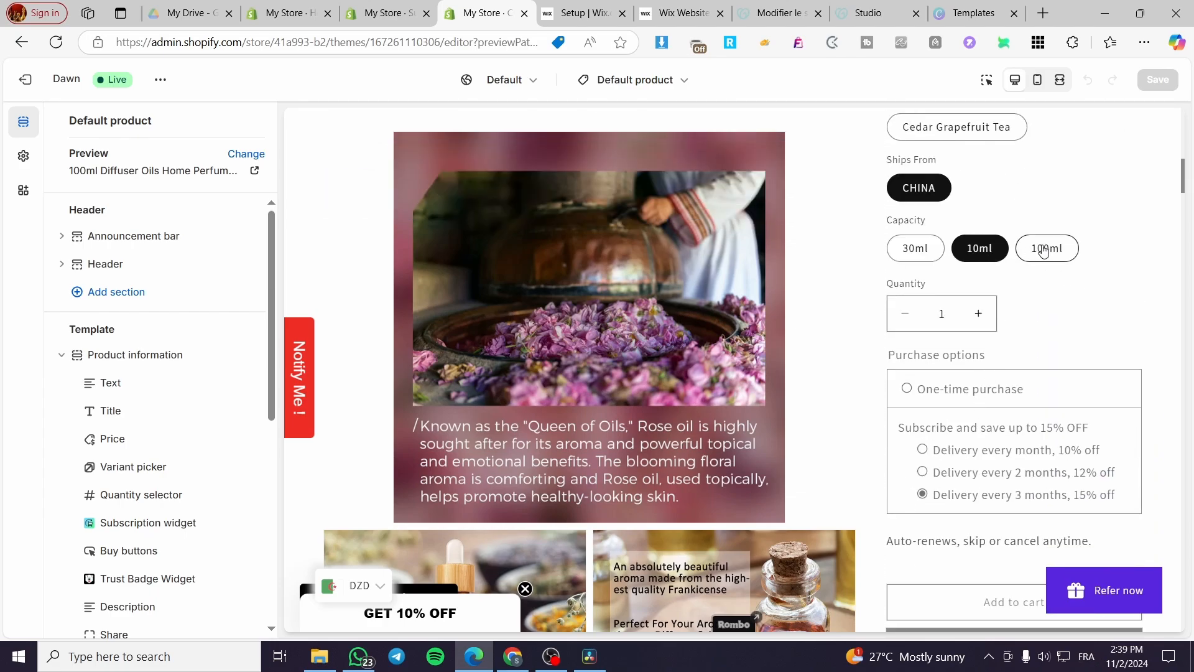
pyautogui.click(934, 240)
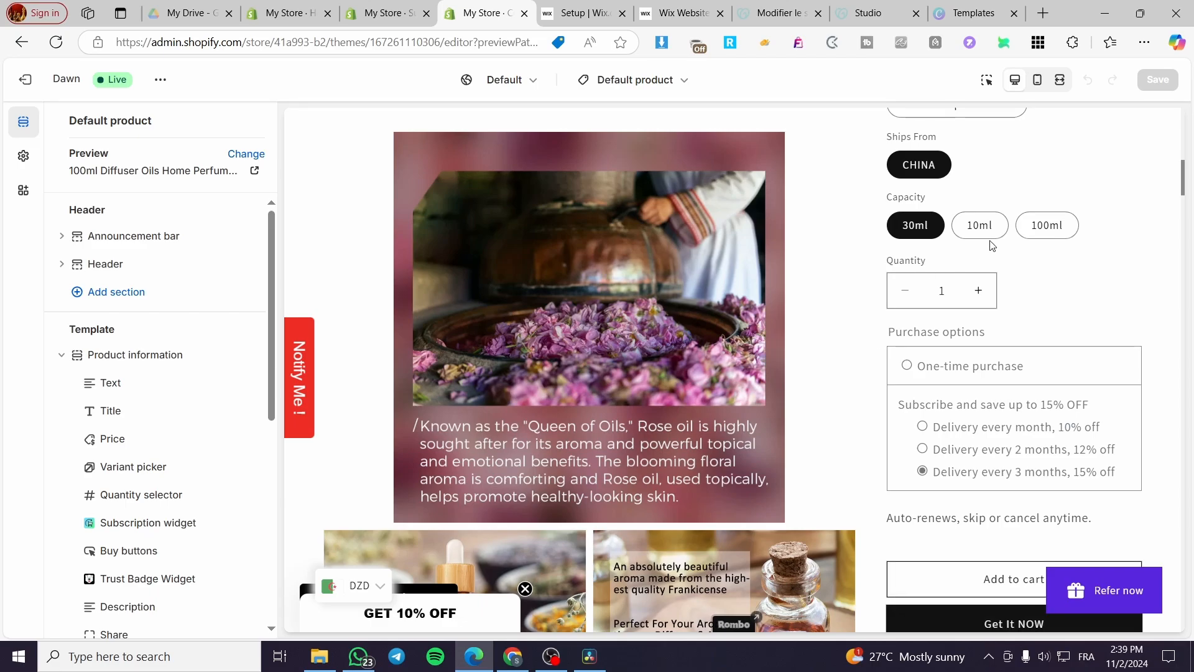
pyautogui.scroll(5, 730, 400)
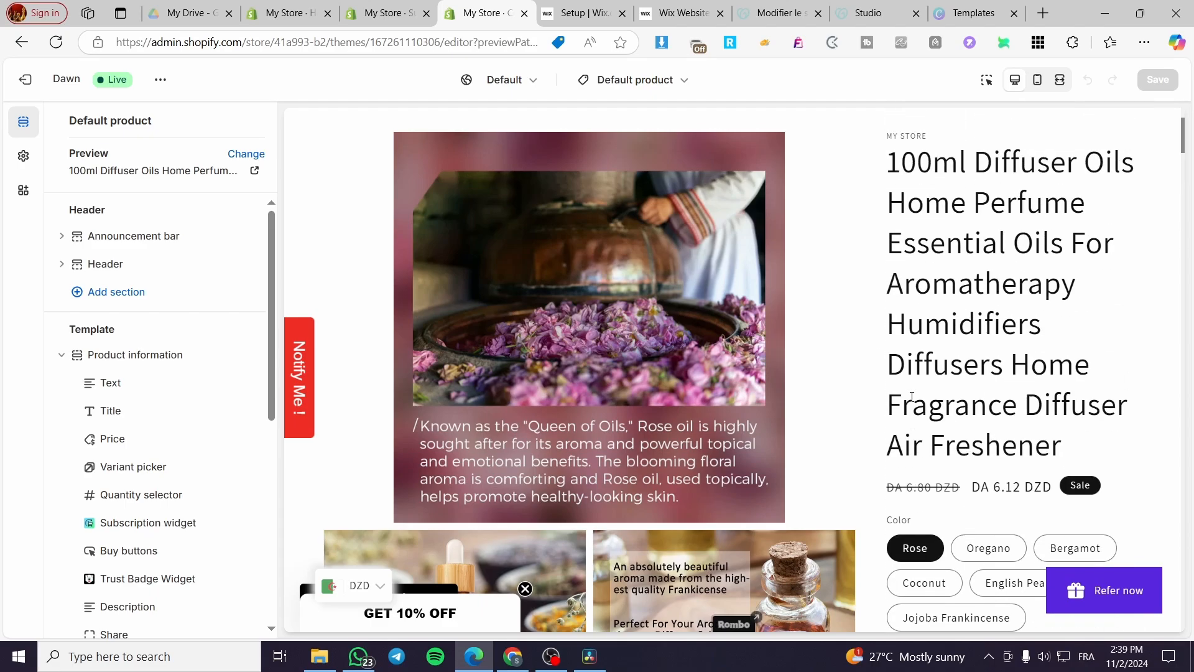
# Examine the subscription plans list and the 100ml Diffuser Oils page, from its purchase options down through the specifications and images.
pyautogui.click(388, 13)
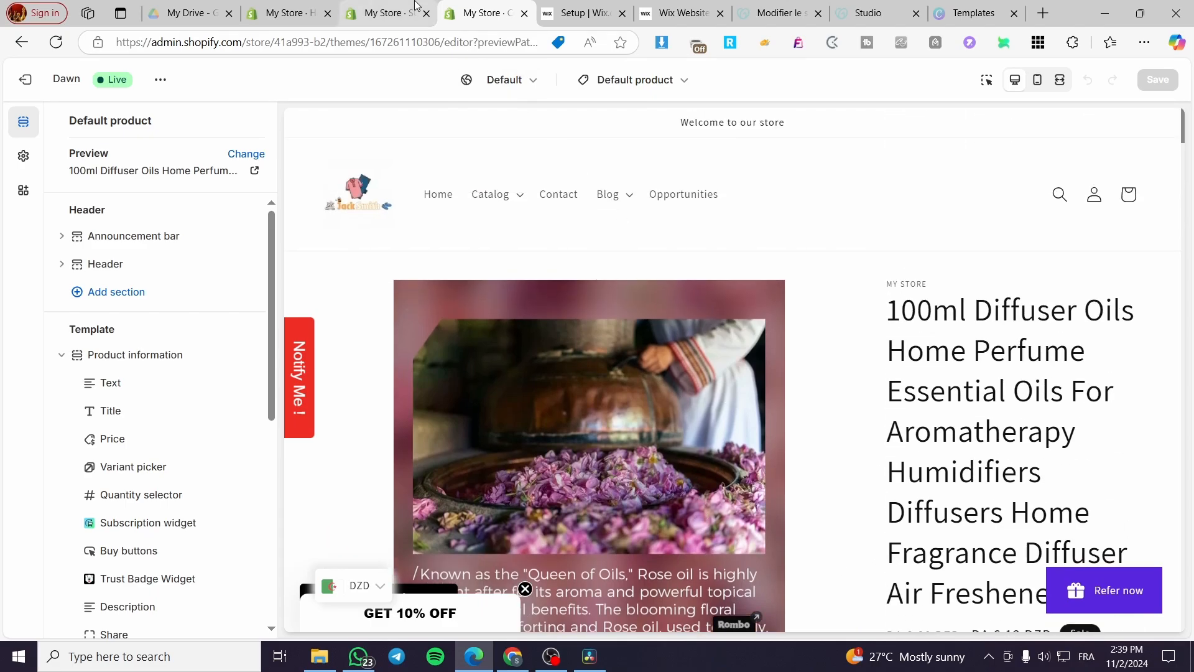
pyautogui.scroll(2, 81, 220)
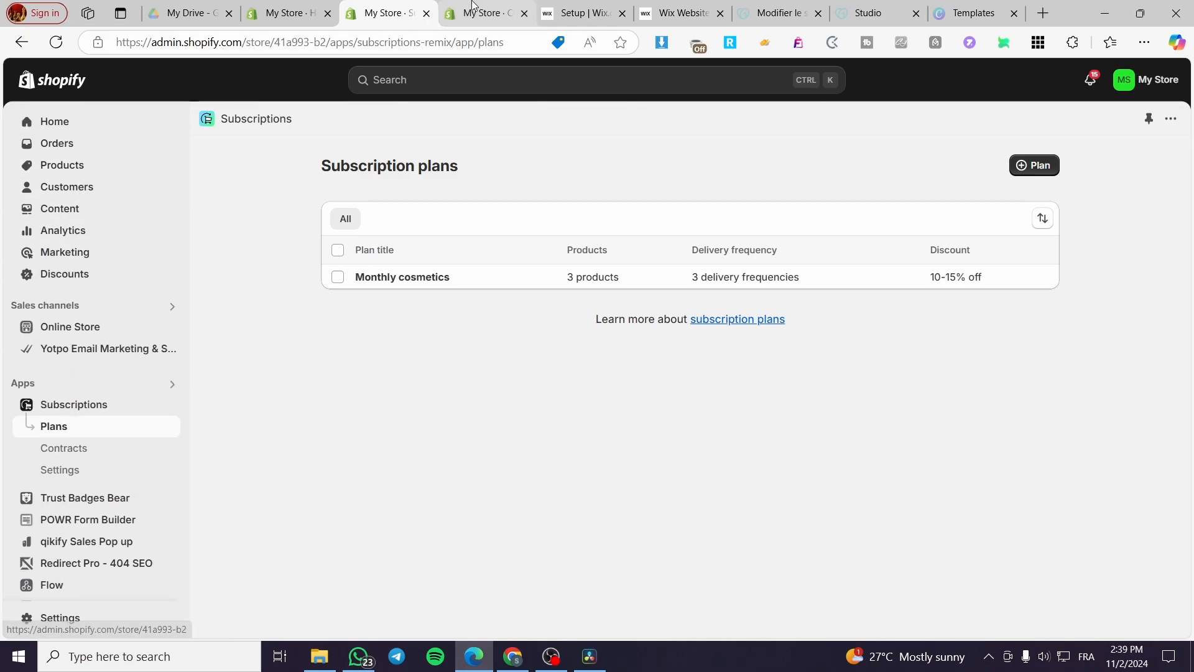
pyautogui.click(487, 13)
pyautogui.scroll(-2, 689, 409)
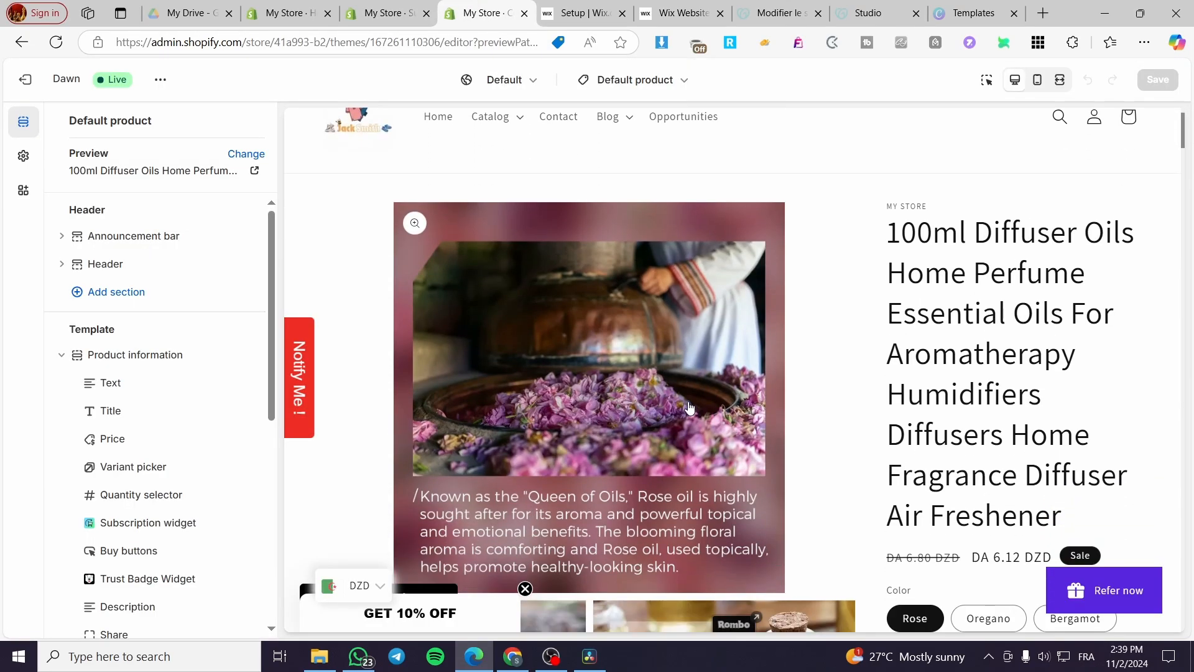
pyautogui.scroll(-10, 689, 408)
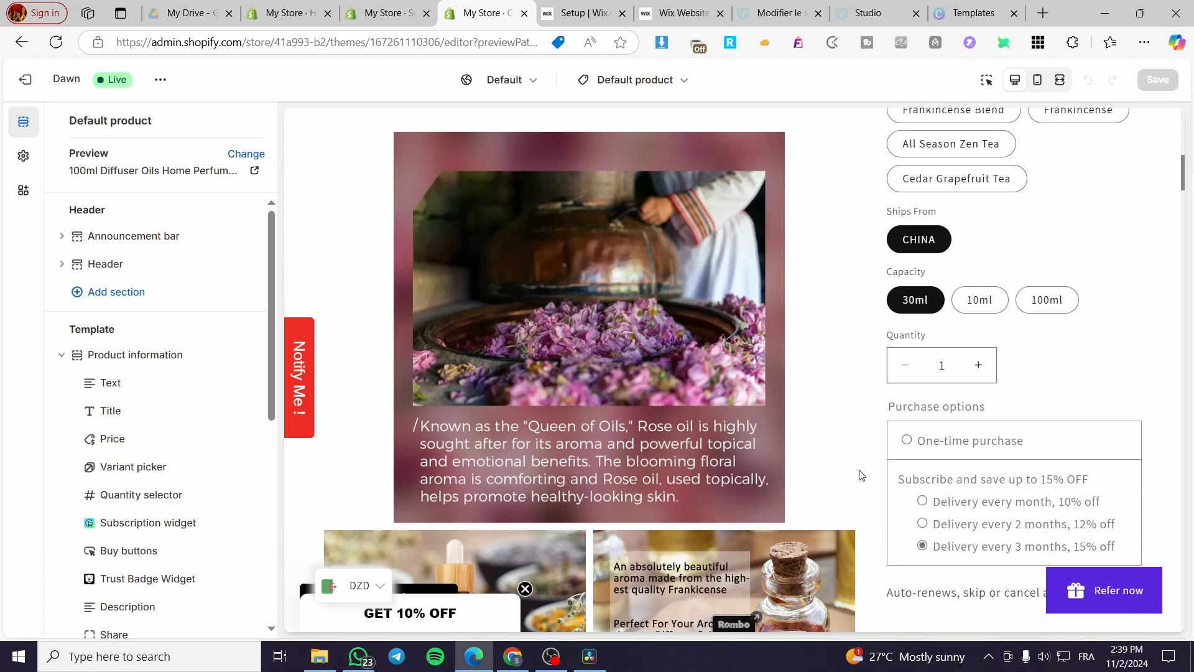
pyautogui.scroll(-10, 736, 510)
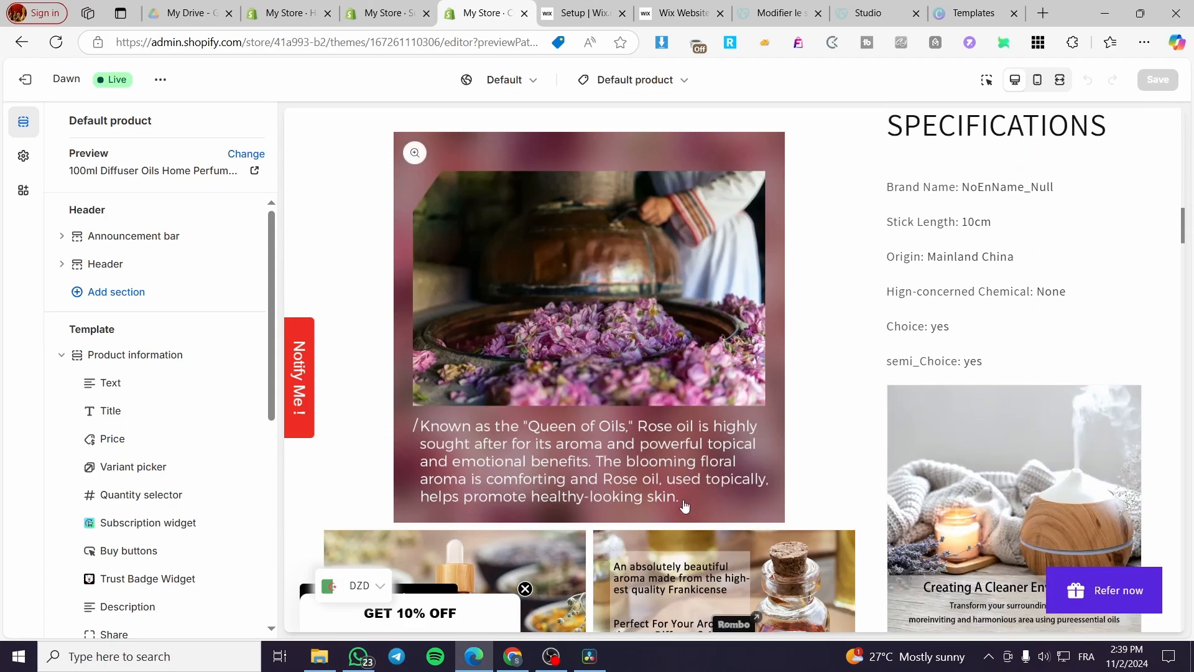
pyautogui.scroll(-4, 685, 505)
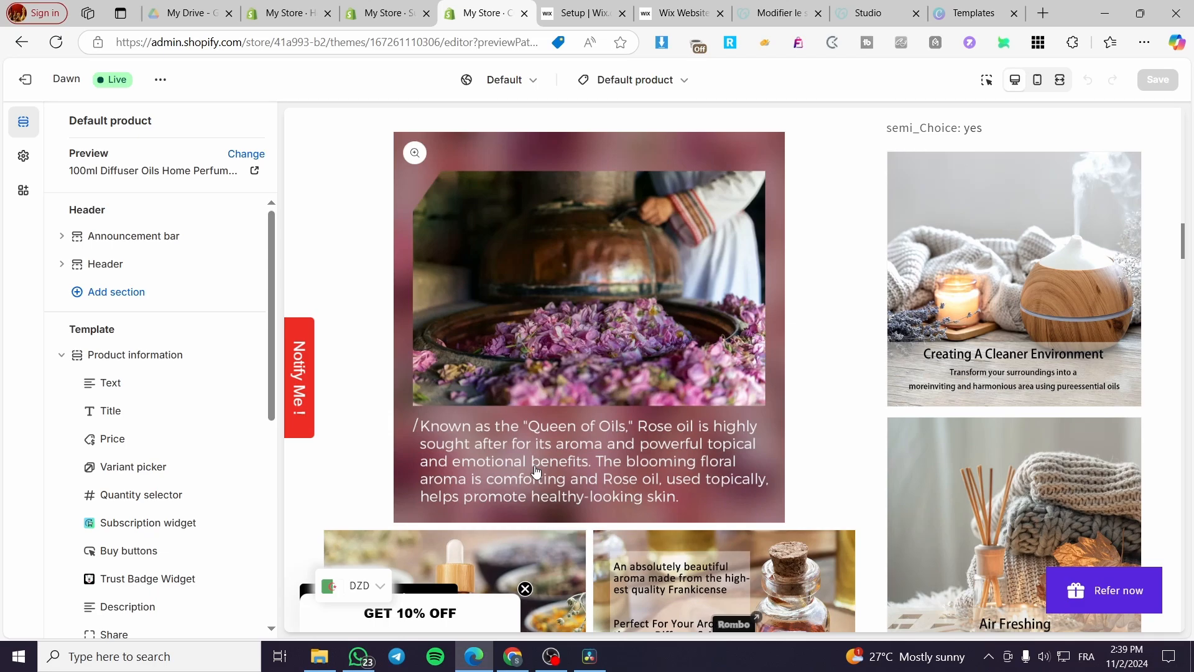
pyautogui.scroll(-5, 961, 413)
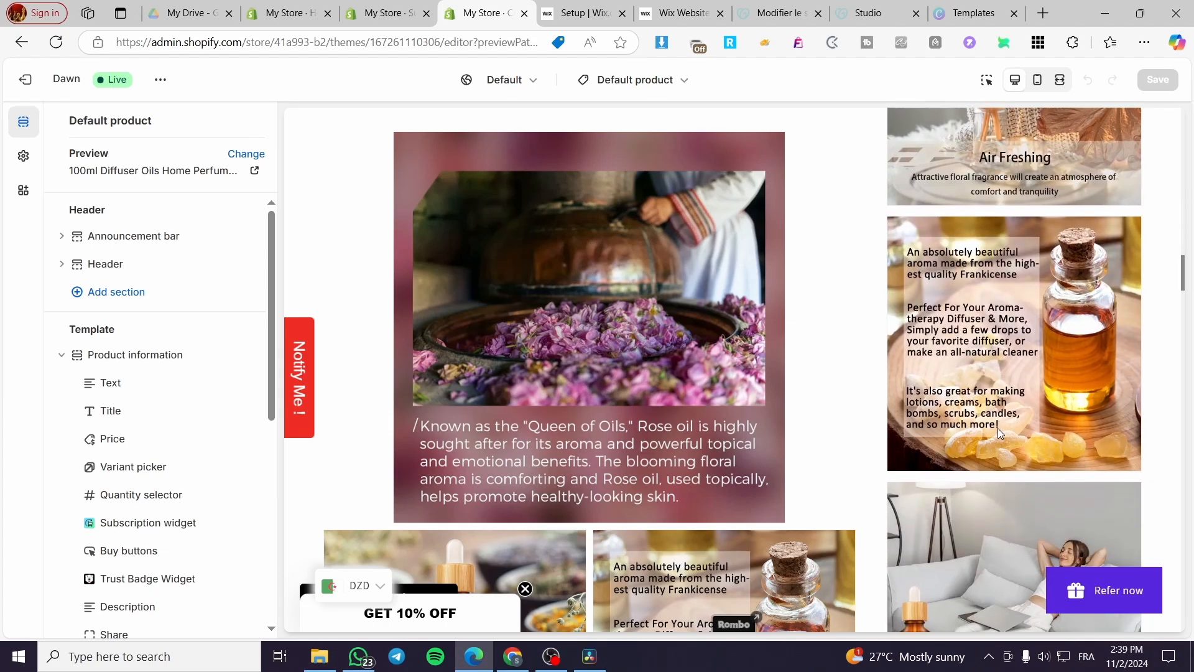
pyautogui.scroll(10, 980, 438)
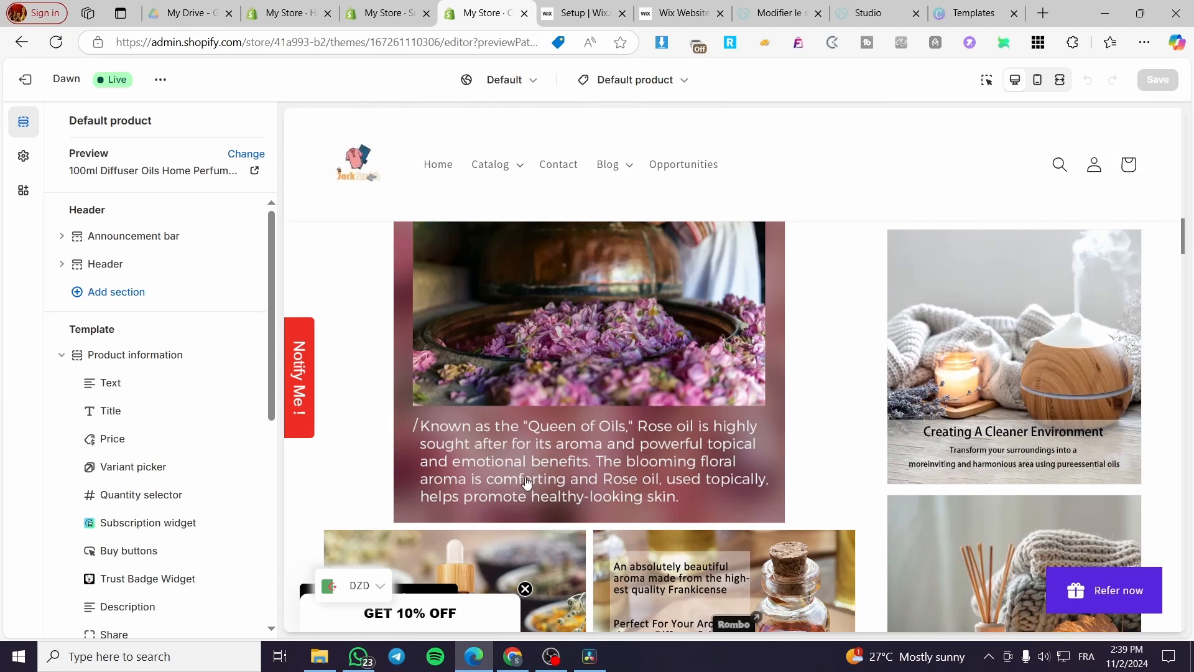
# Set the delivery interval of all three delivery options in the "Monthly cosmetics" plan to weeks.
pyautogui.click(389, 13)
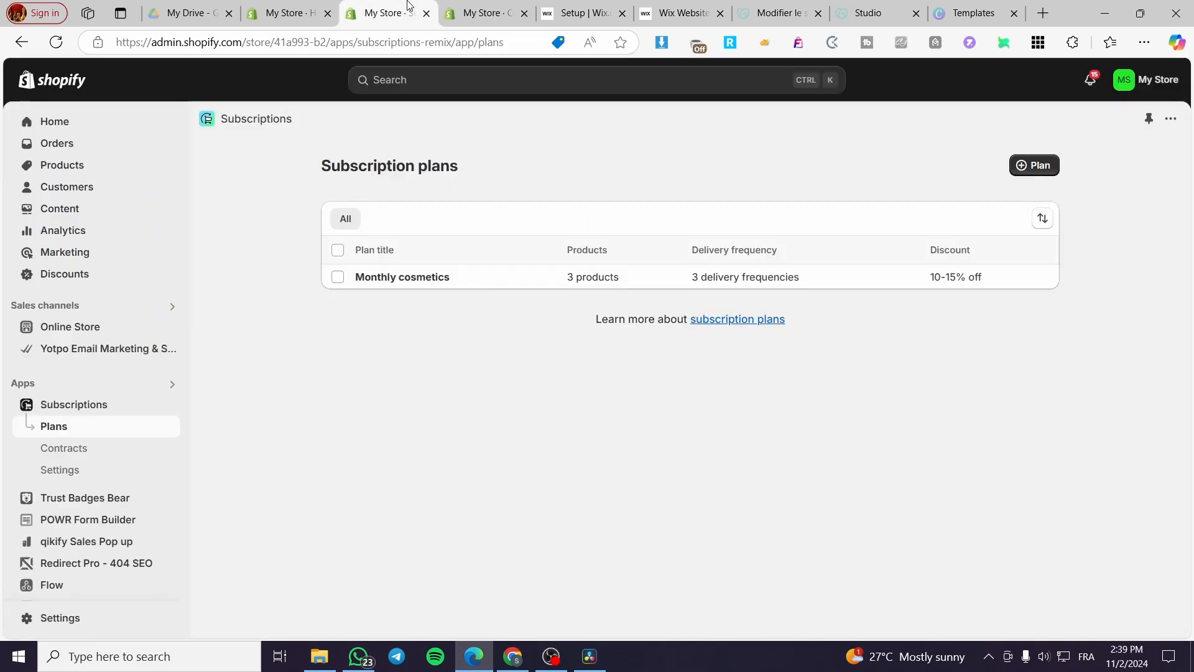
pyautogui.click(542, 285)
pyautogui.scroll(-5, 473, 358)
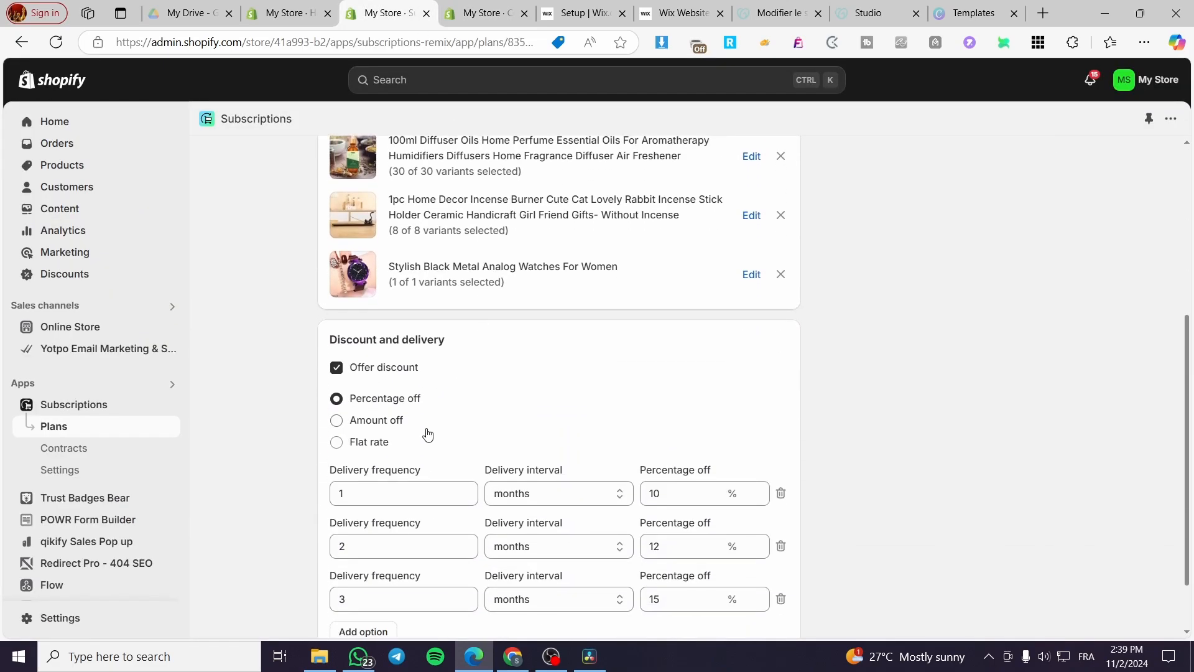
pyautogui.scroll(-2, 417, 431)
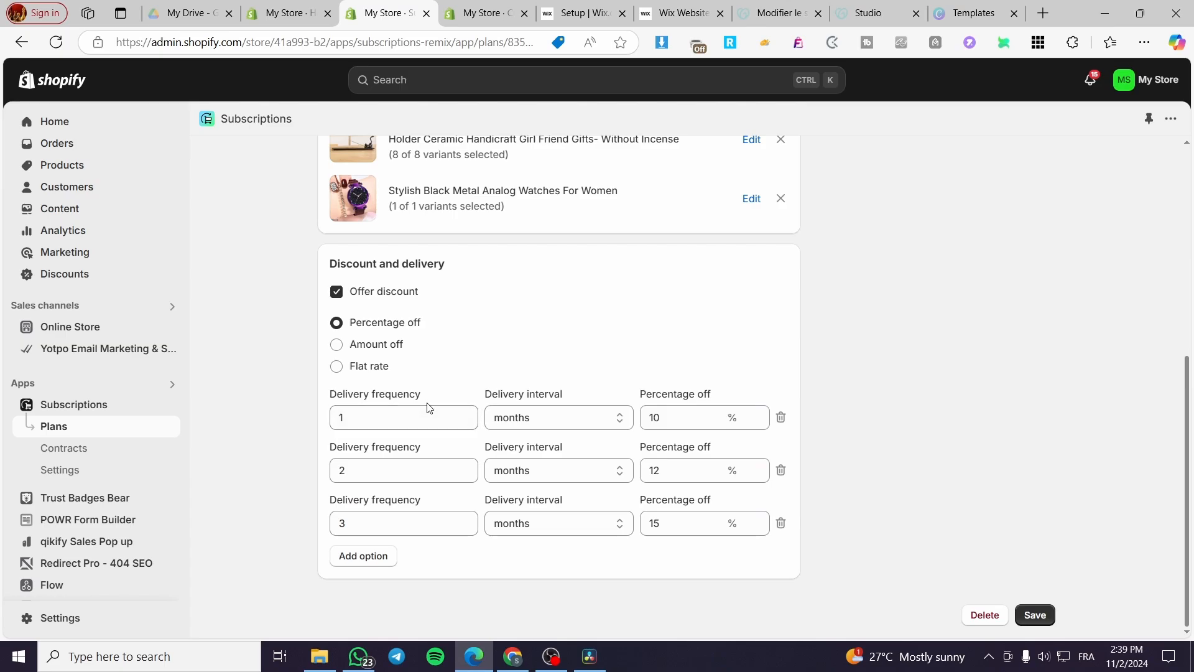
pyautogui.click(571, 423)
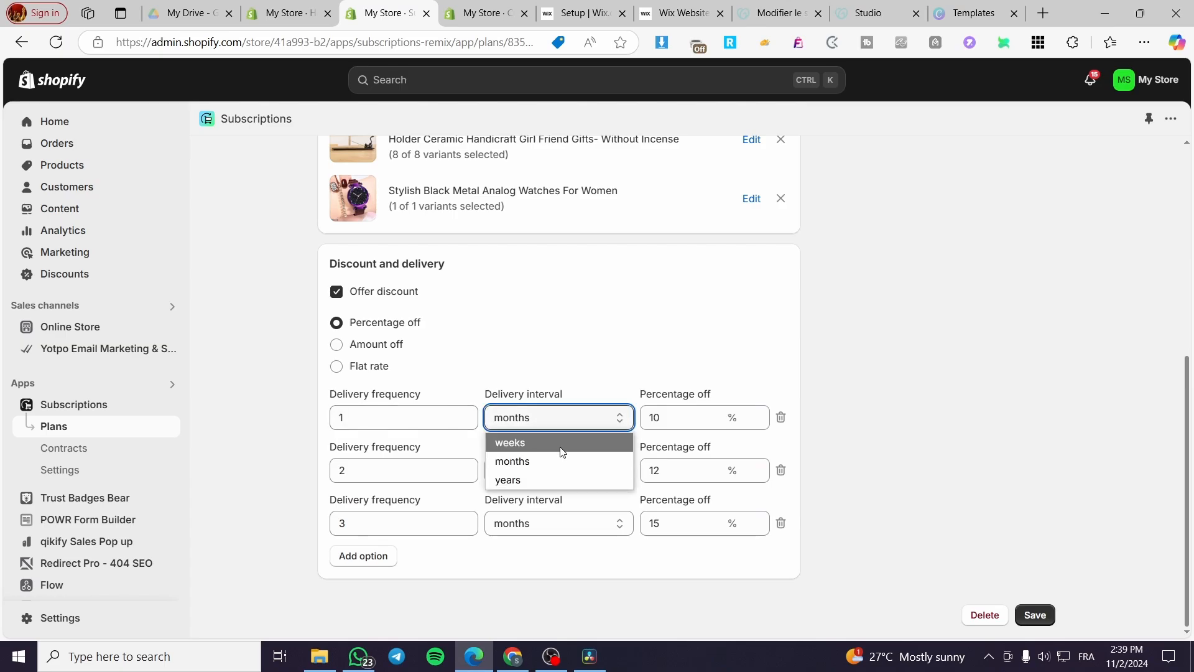
pyautogui.click(558, 442)
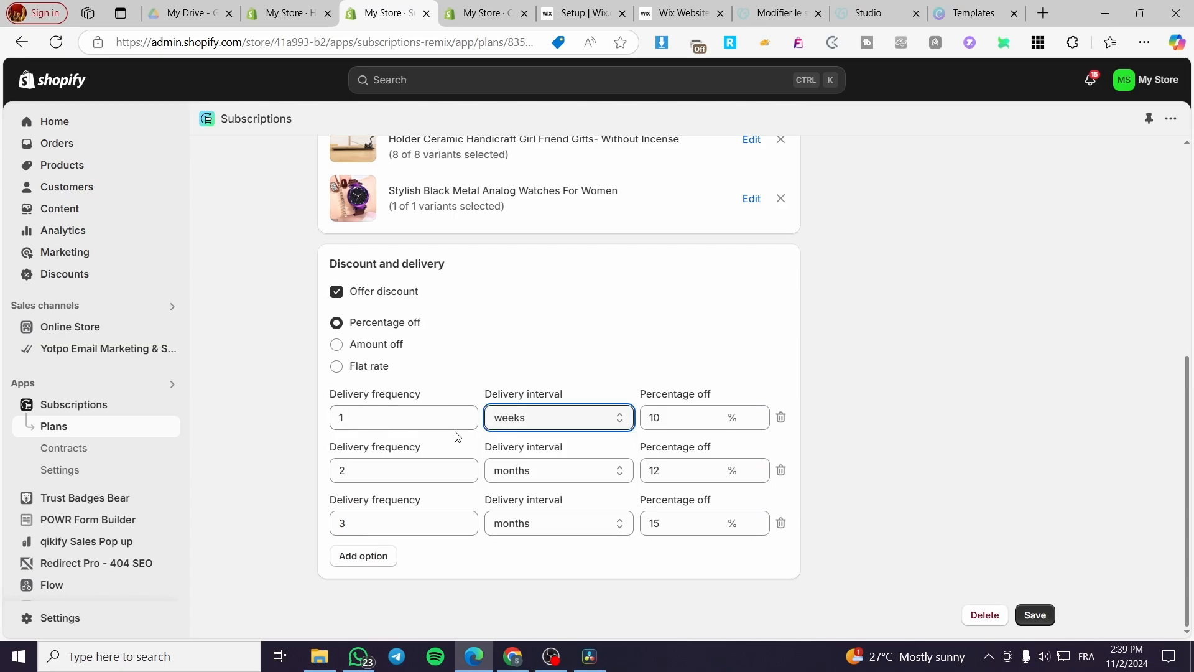
pyautogui.click(575, 473)
pyautogui.click(569, 495)
pyautogui.click(555, 521)
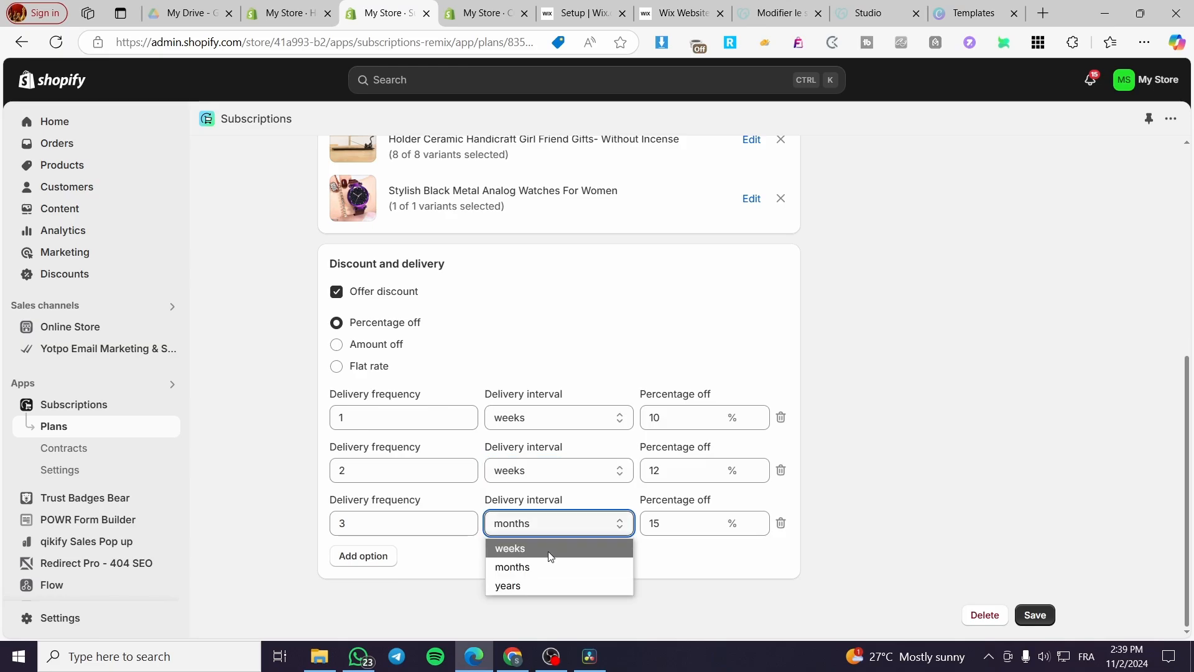
pyautogui.click(555, 547)
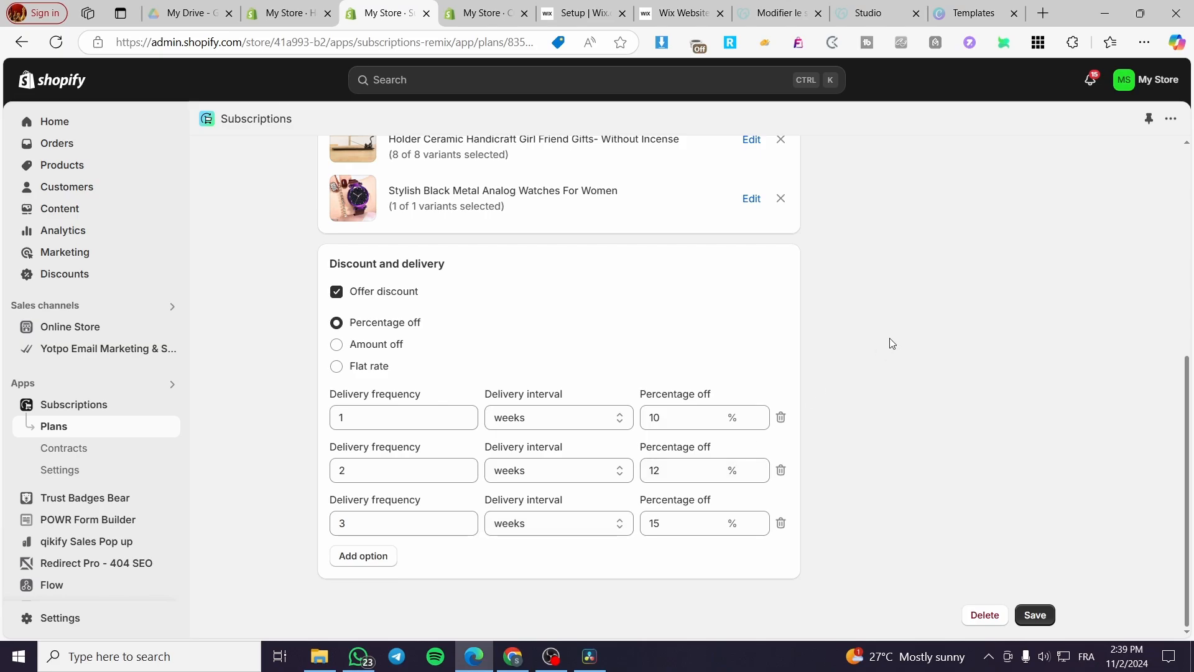
pyautogui.rightClick(554, 413)
pyautogui.click(533, 413)
pyautogui.click(532, 413)
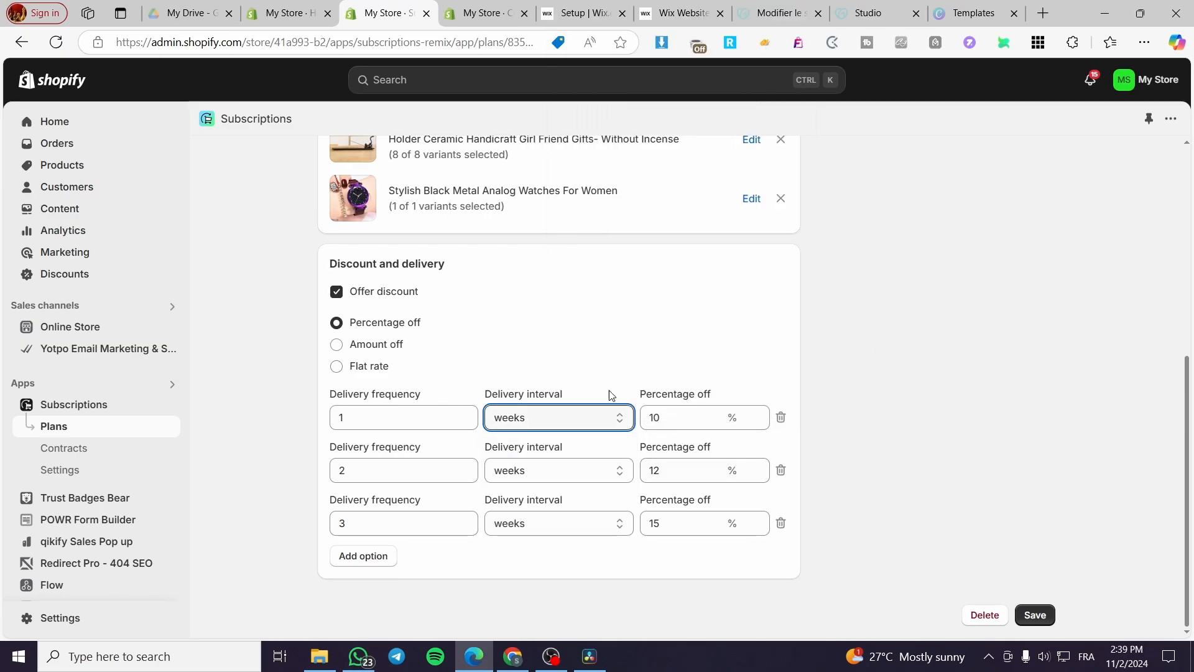
pyautogui.click(825, 359)
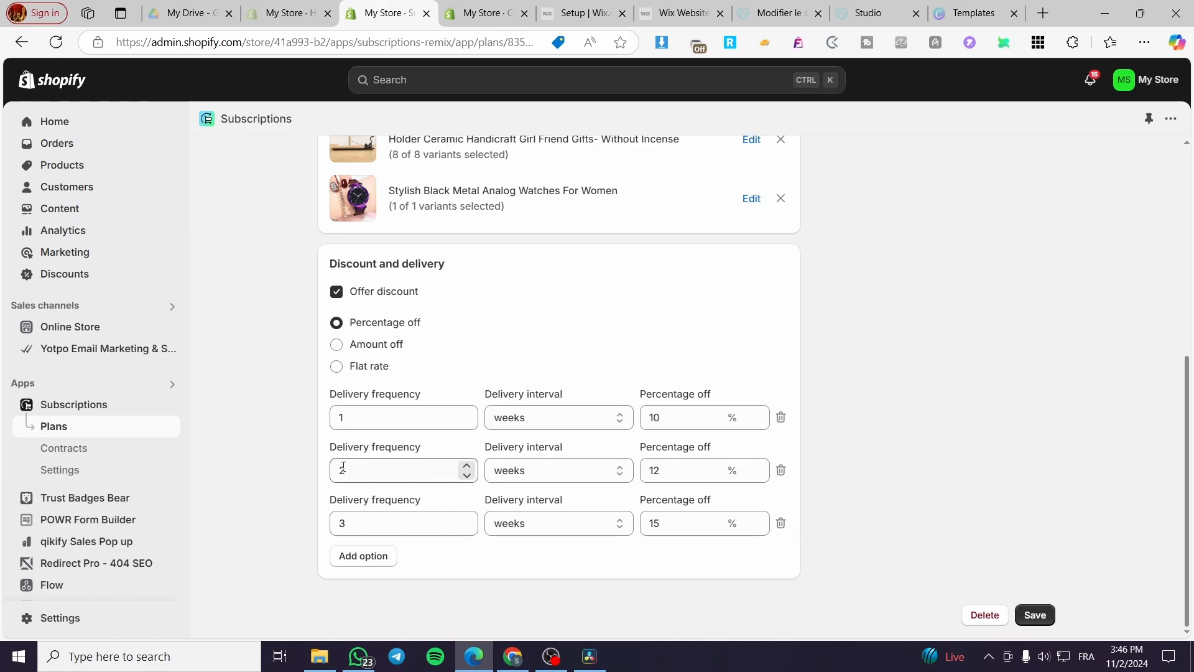
# Return to the theme editor and check the purchase options shown on the 100ml Diffuser Oils page.
pyautogui.click(453, 9)
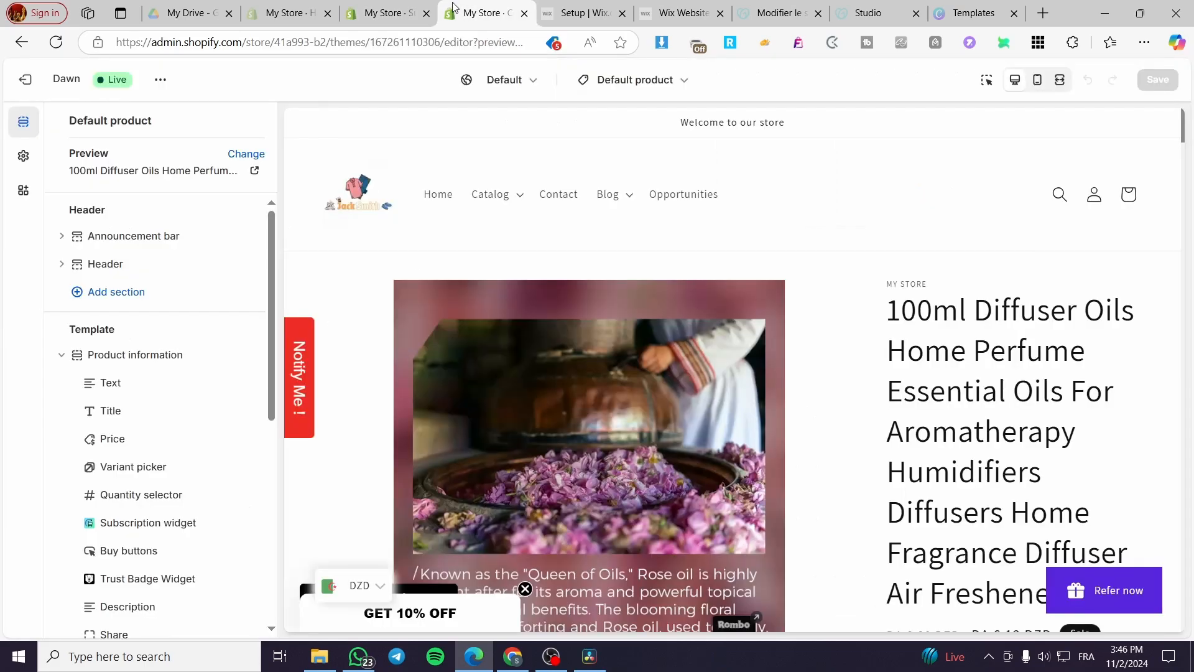
pyautogui.scroll(-6, 824, 388)
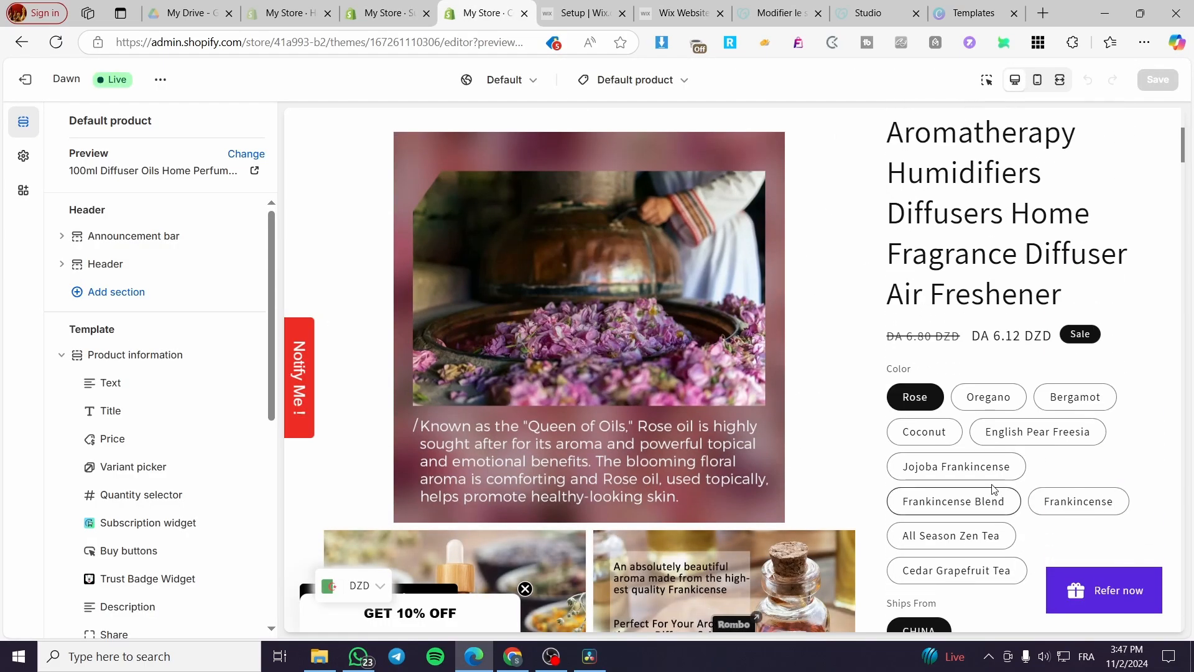
pyautogui.scroll(-1, 987, 482)
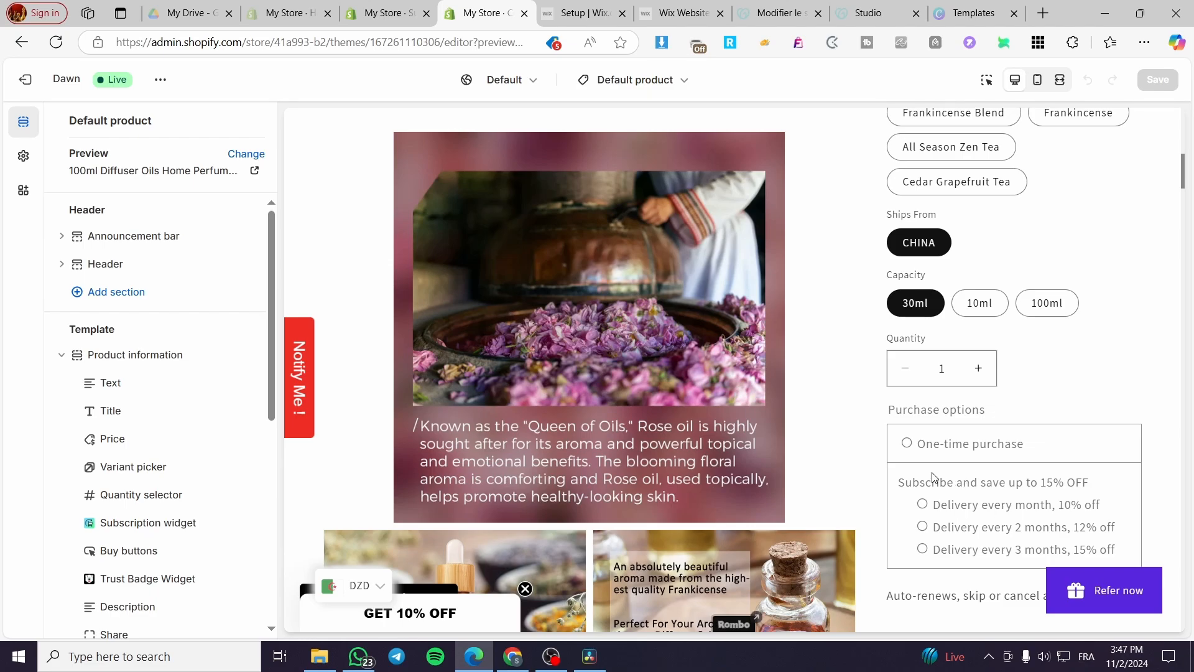
pyautogui.scroll(8, 413, 419)
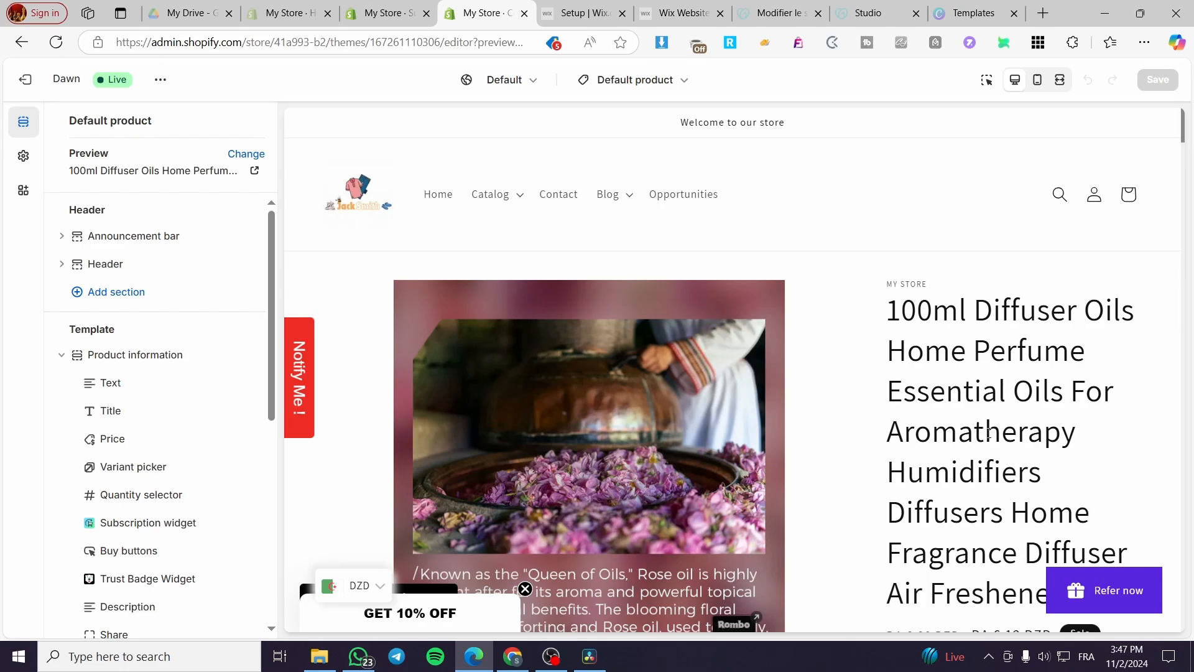
# Switch the theme editor to the Home page and dismiss the Rombo bar and newsletter popup covering the preview.
pyautogui.click(662, 81)
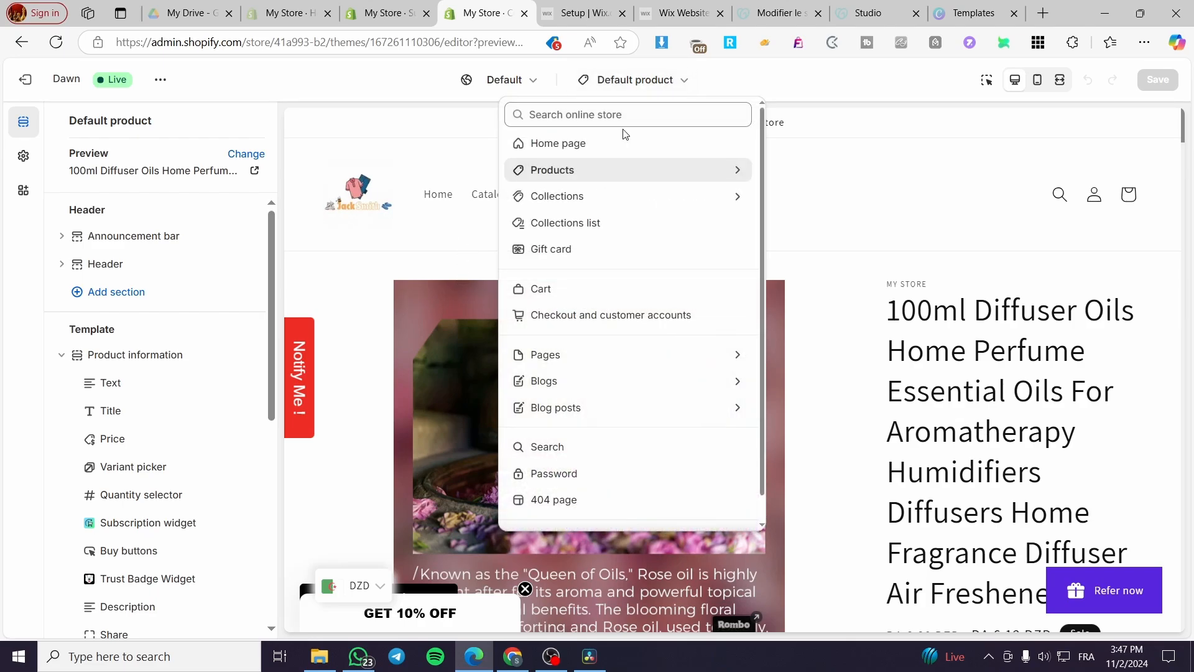
pyautogui.click(607, 144)
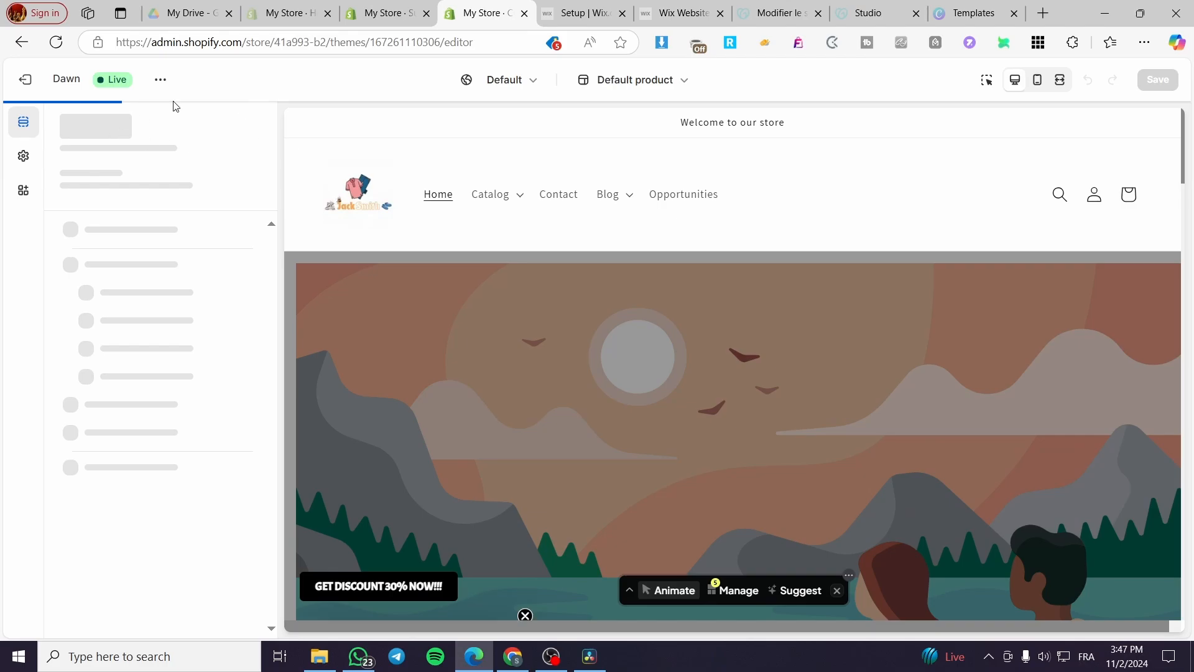
pyautogui.click(837, 590)
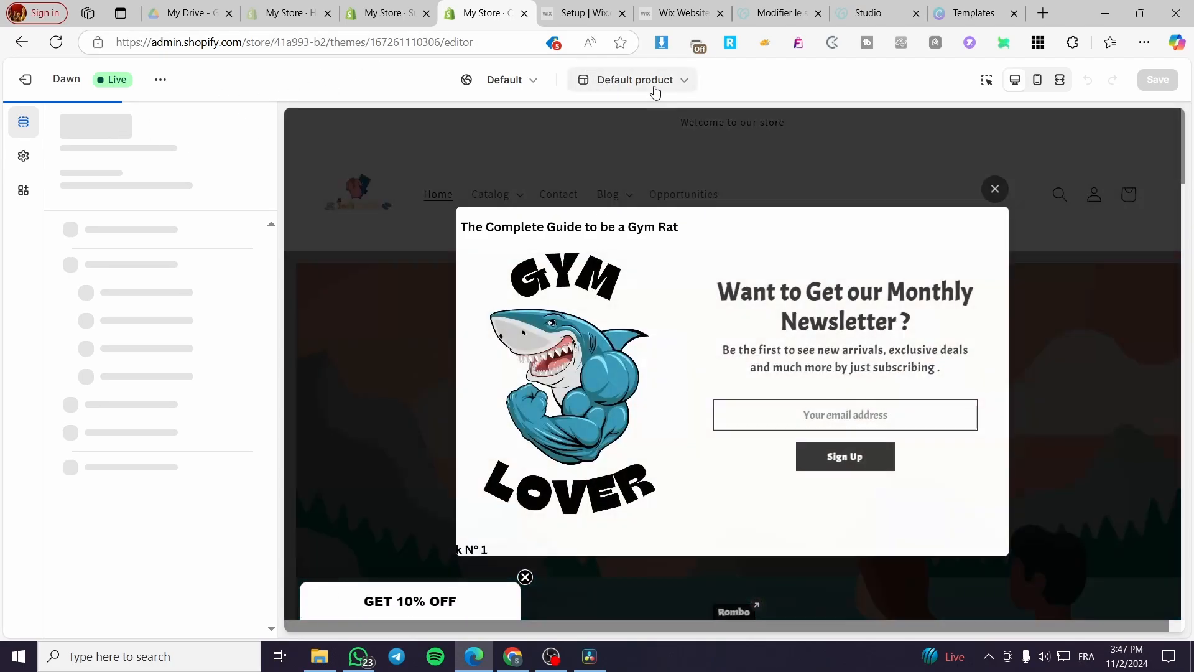
pyautogui.click(634, 79)
pyautogui.click(995, 189)
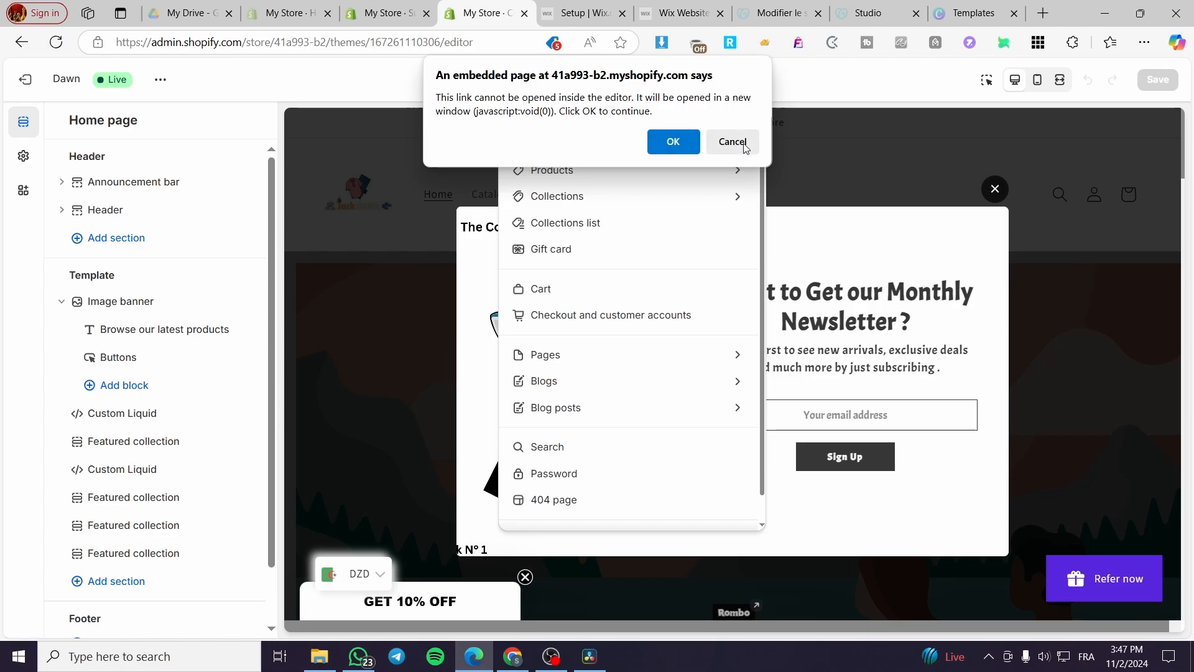
pyautogui.click(700, 143)
# Switch to the Default product template, preview the 100ml Diffuser Oils, and check its purchase options.
pyautogui.click(622, 80)
pyautogui.click(628, 174)
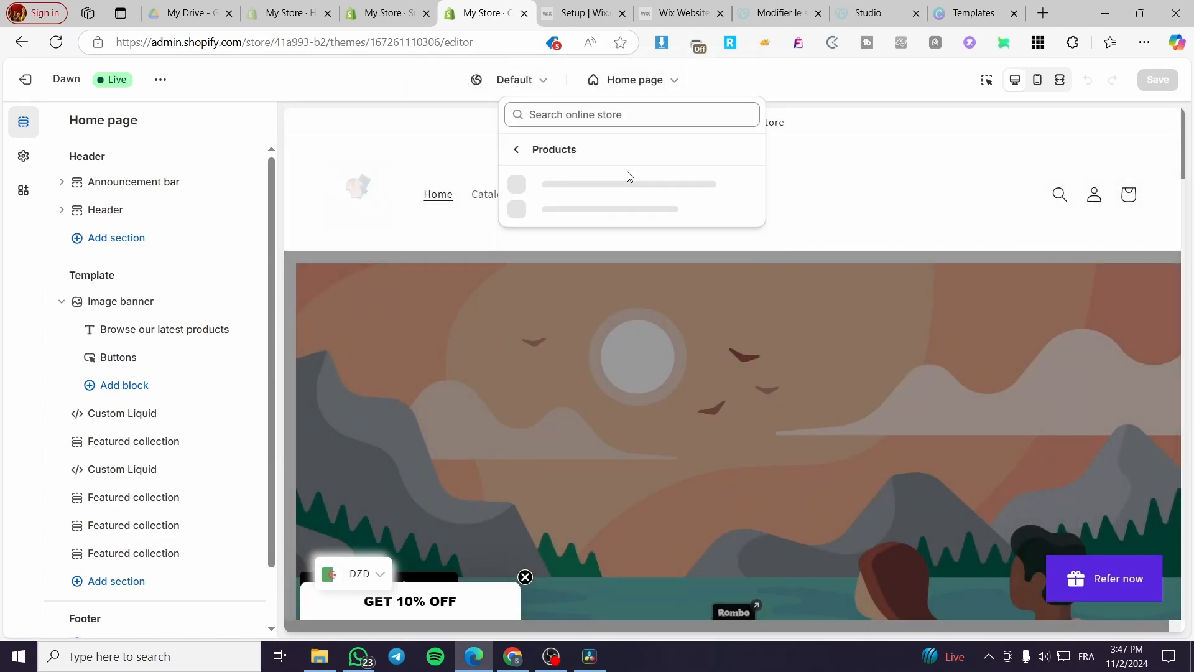
pyautogui.click(600, 190)
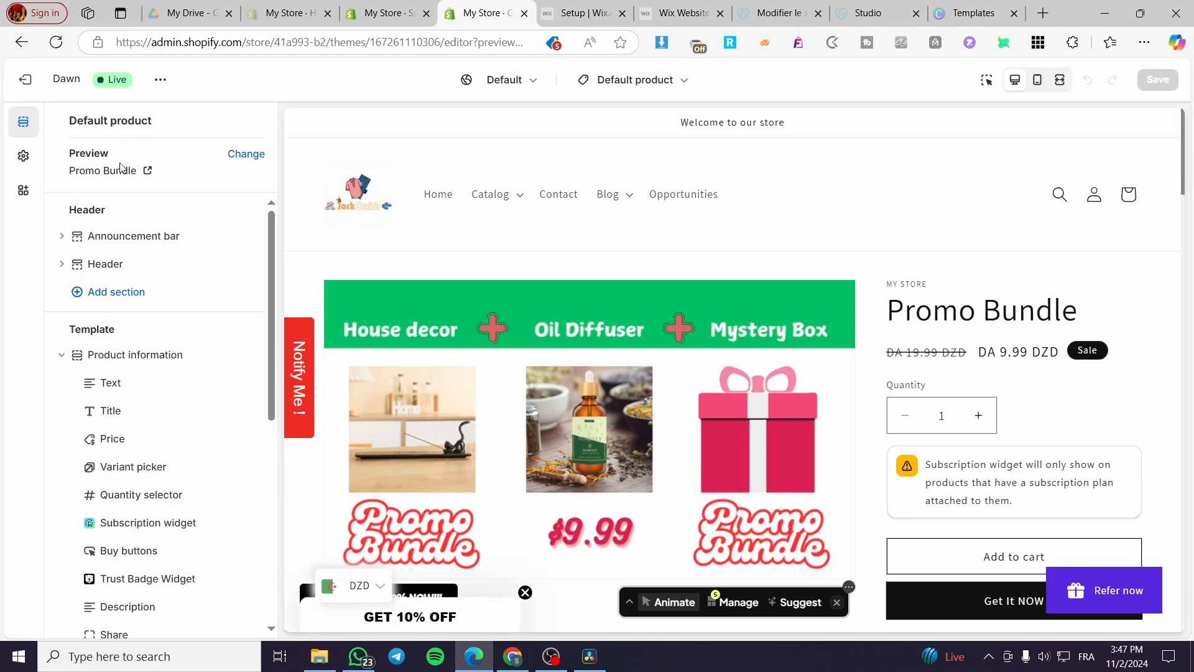
pyautogui.click(246, 155)
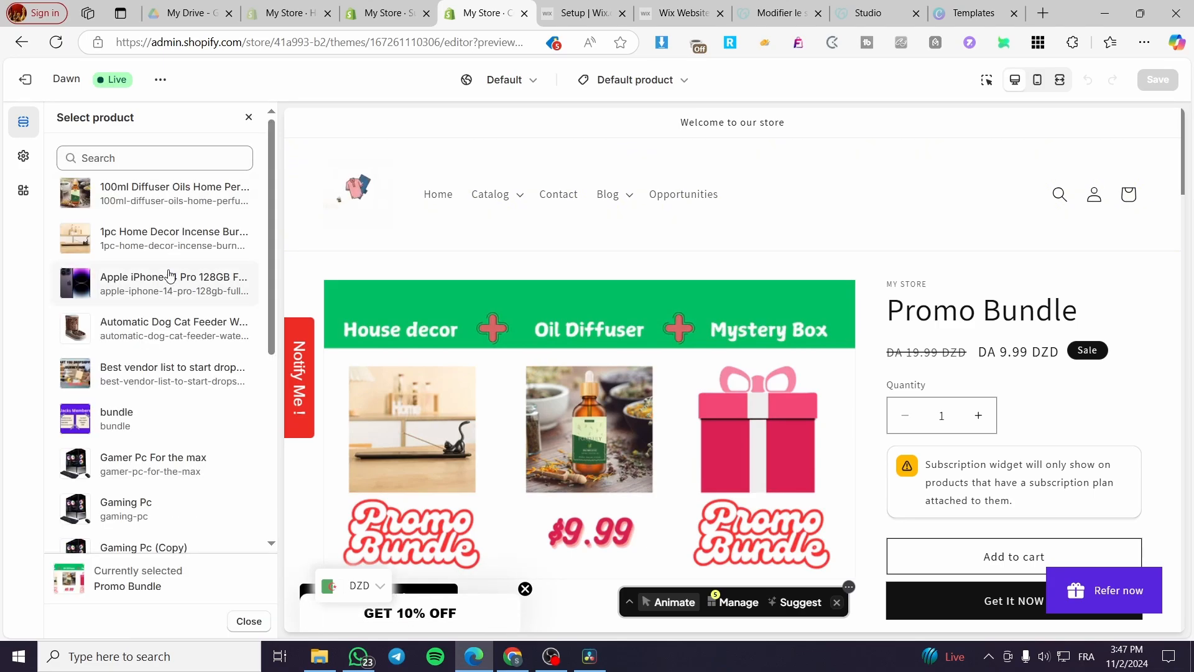
pyautogui.click(160, 197)
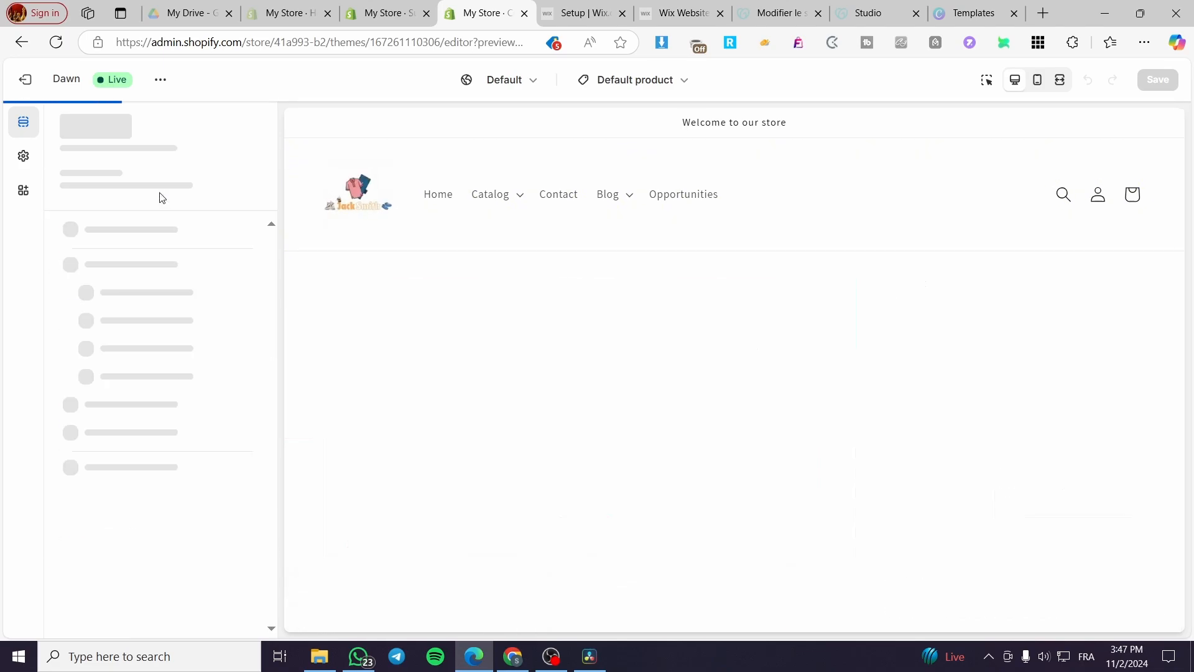
pyautogui.scroll(-15, 960, 374)
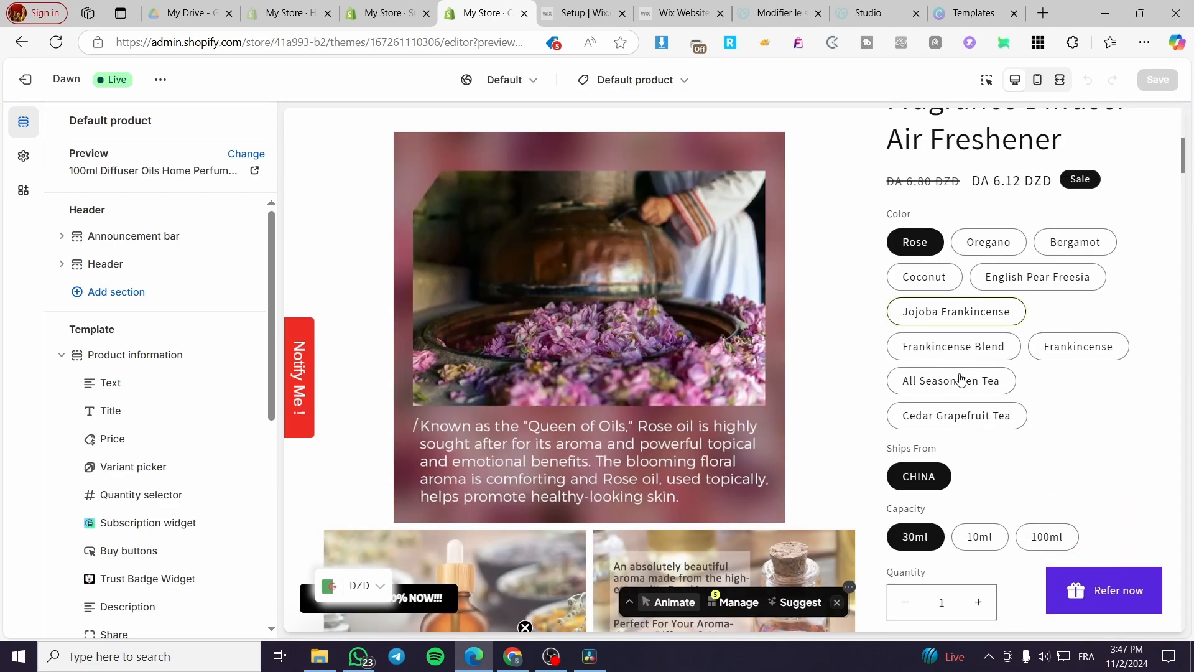
pyautogui.scroll(6, 981, 438)
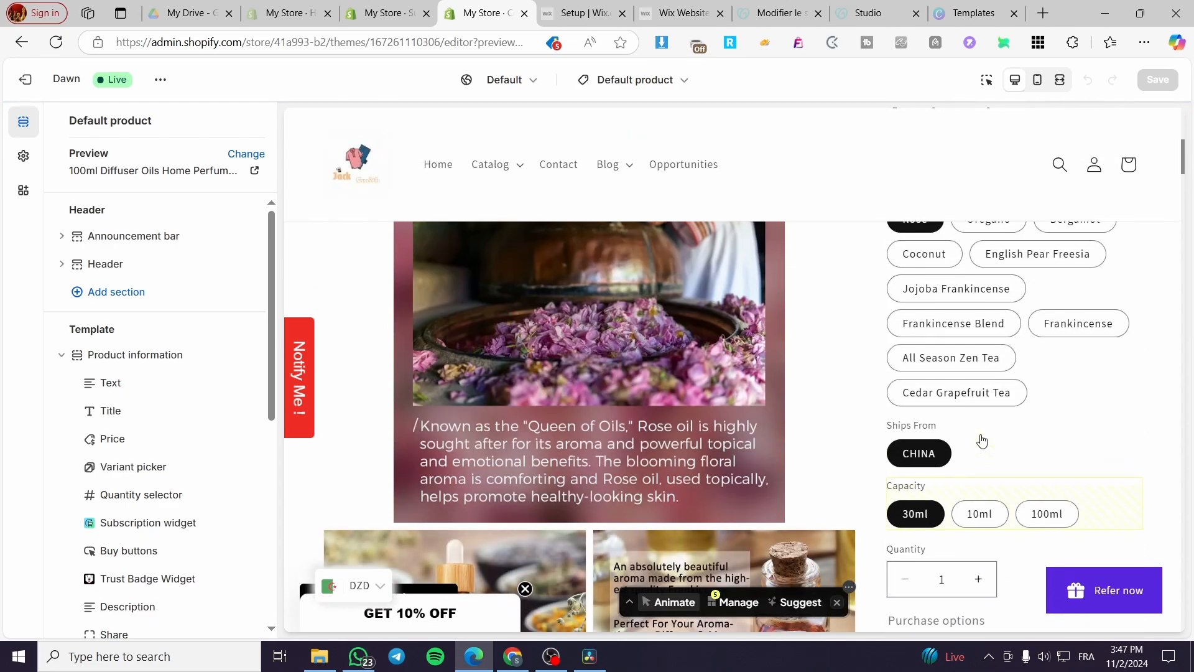
pyautogui.scroll(-5, 972, 410)
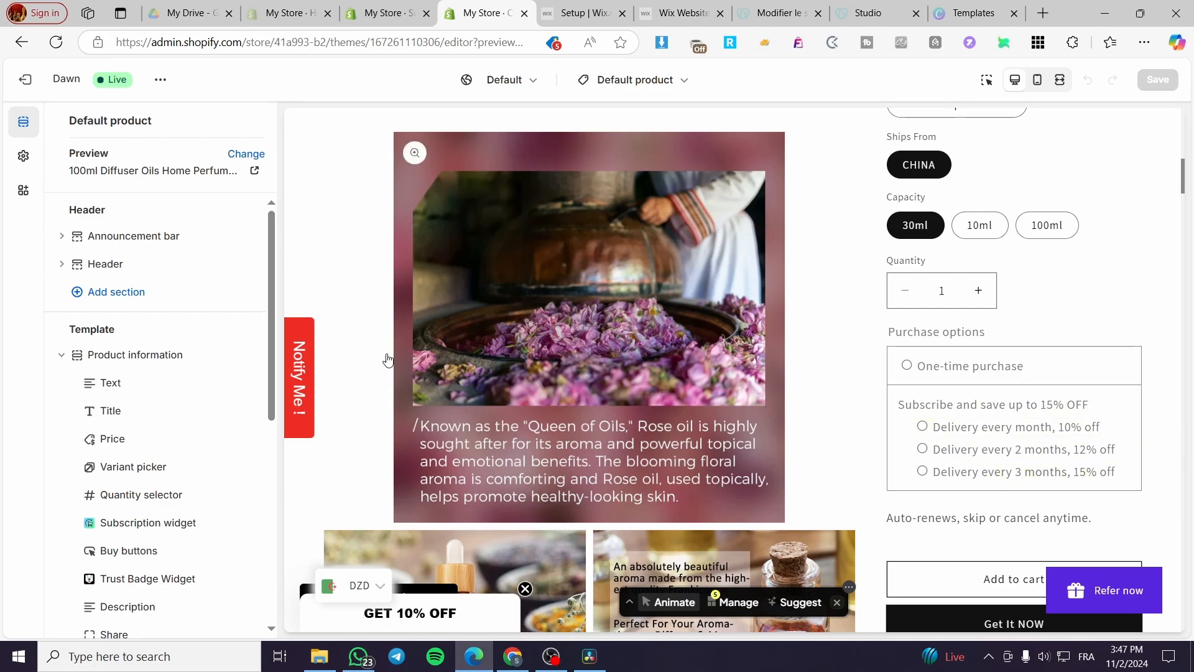
# Remove the duplicate Subscription widget block below Fether Bundles from the Product information section.
pyautogui.moveTo(151, 279)
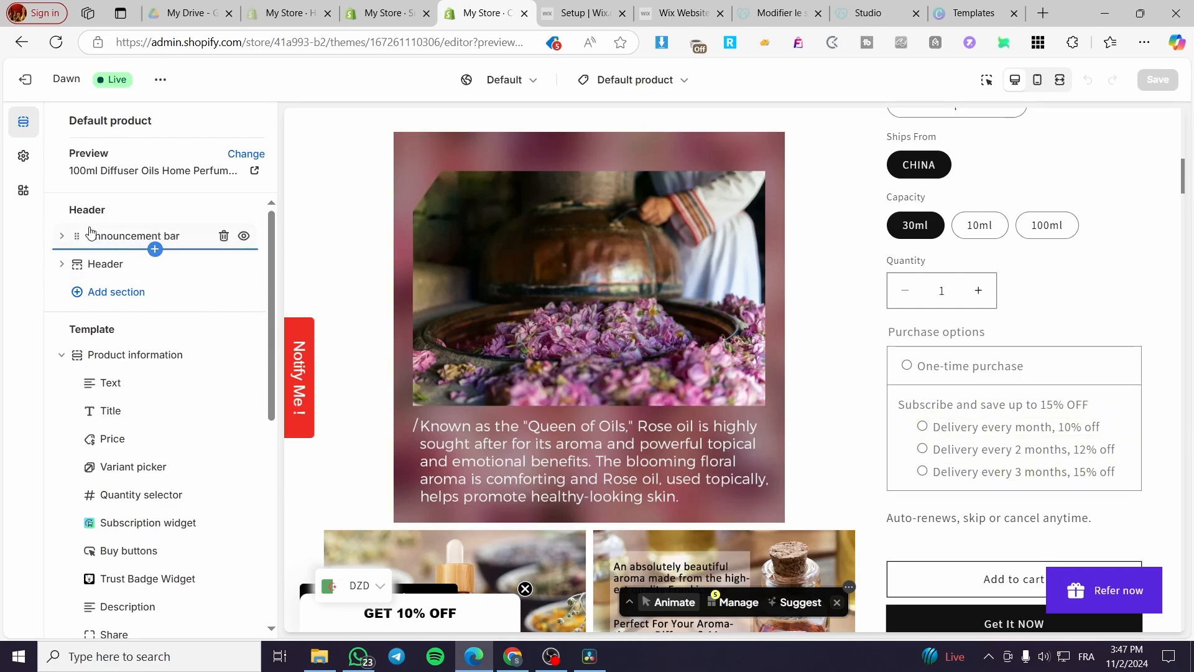
pyautogui.scroll(-2, 100, 274)
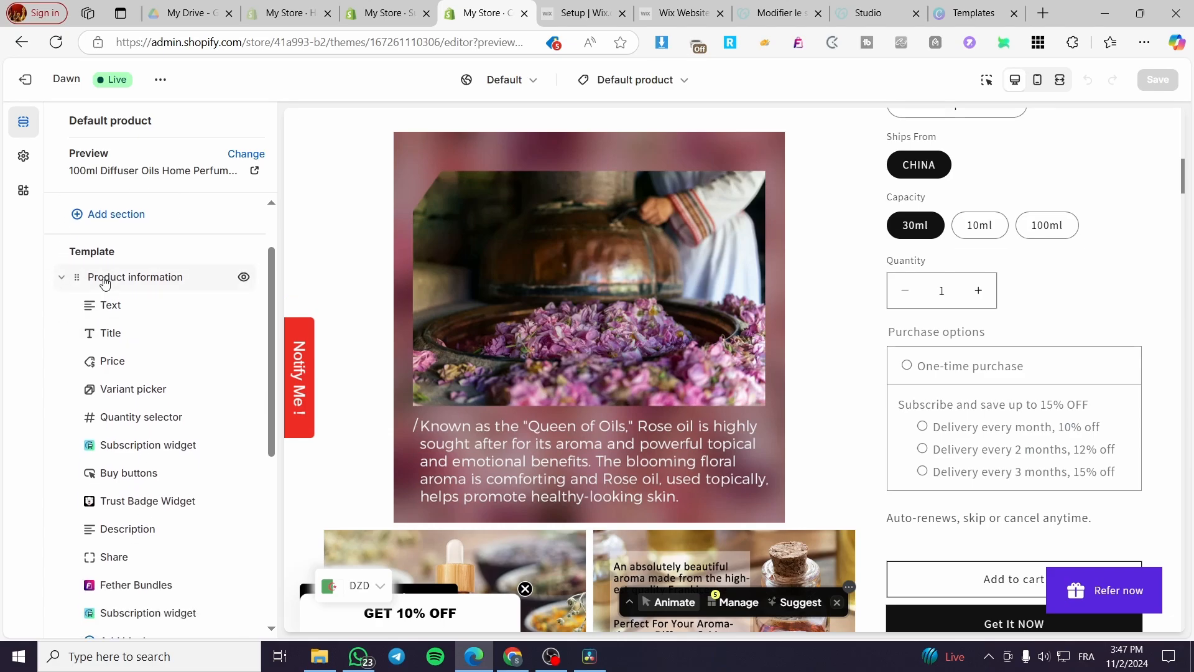
pyautogui.scroll(-5, 120, 298)
pyautogui.scroll(2, 159, 373)
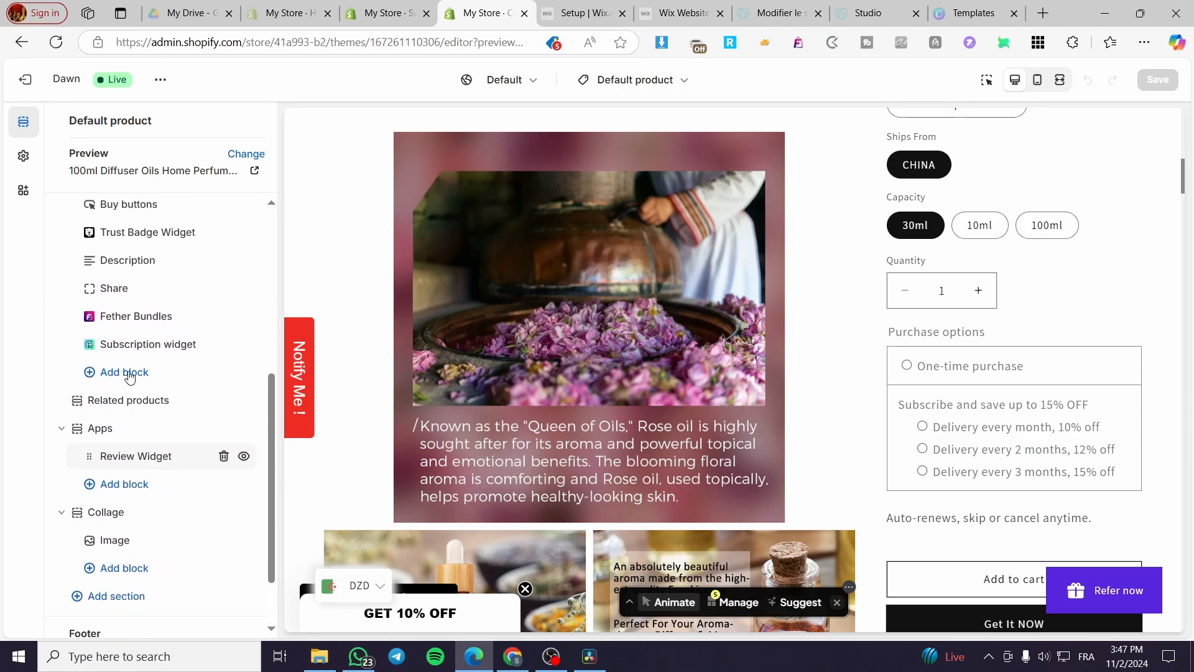
pyautogui.scroll(3, 187, 258)
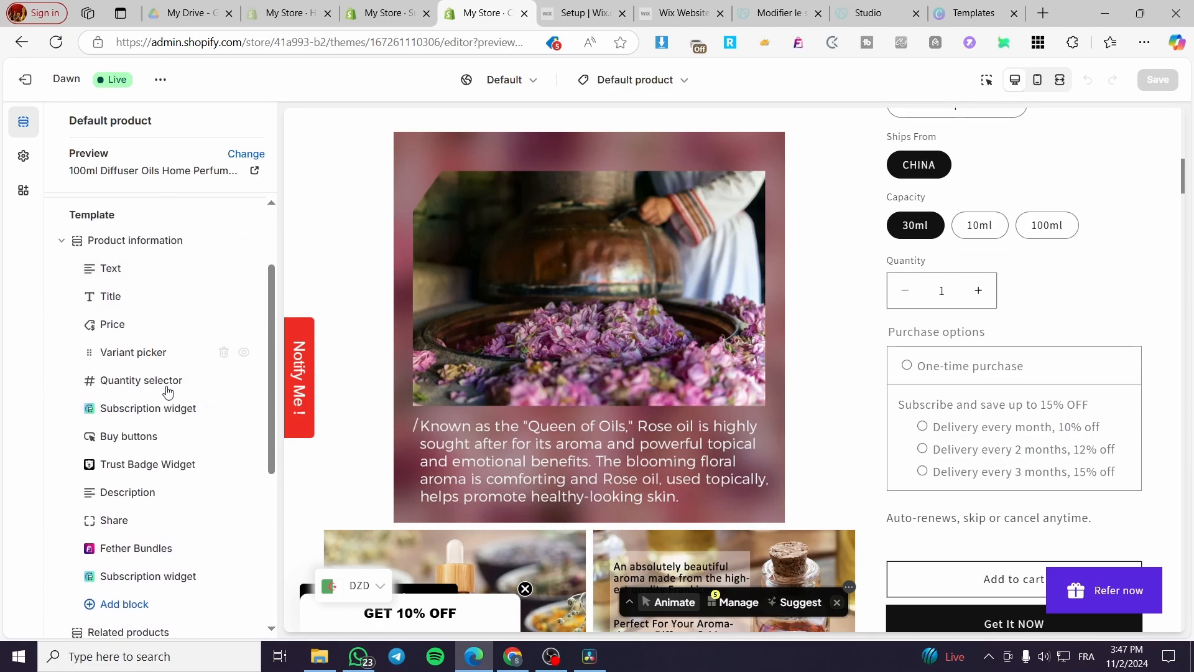
pyautogui.click(223, 577)
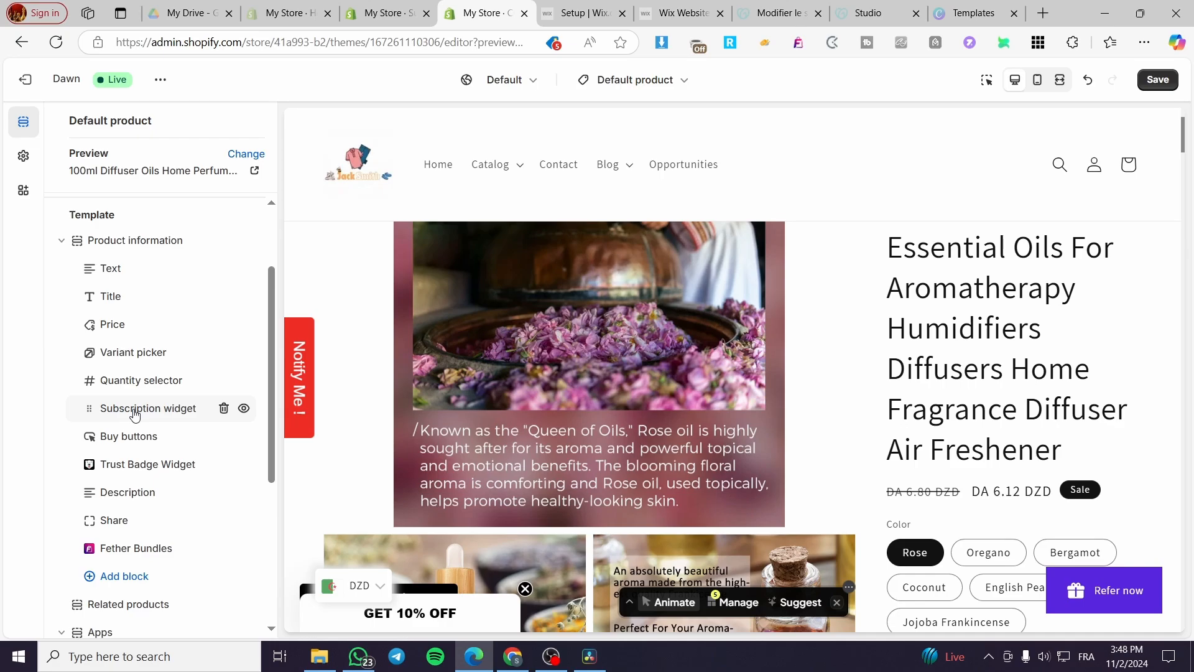
# Change the supporting text title of the remaining Subscription widget block to "Subscriptions".
pyautogui.click(135, 411)
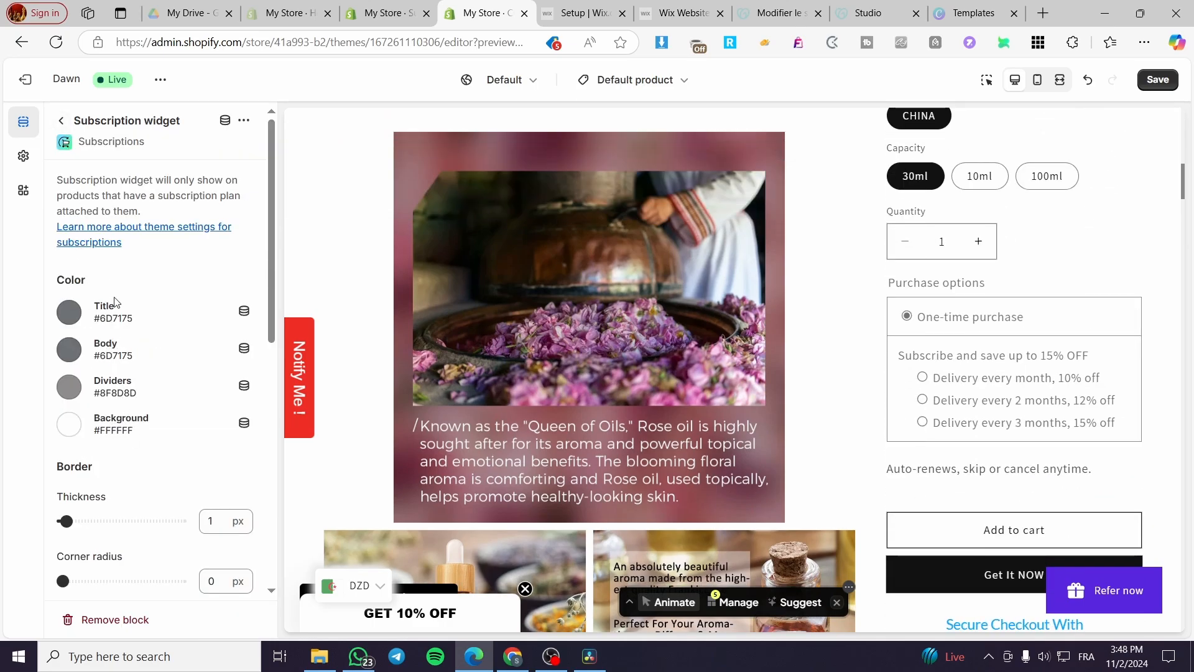
pyautogui.scroll(-1, 150, 324)
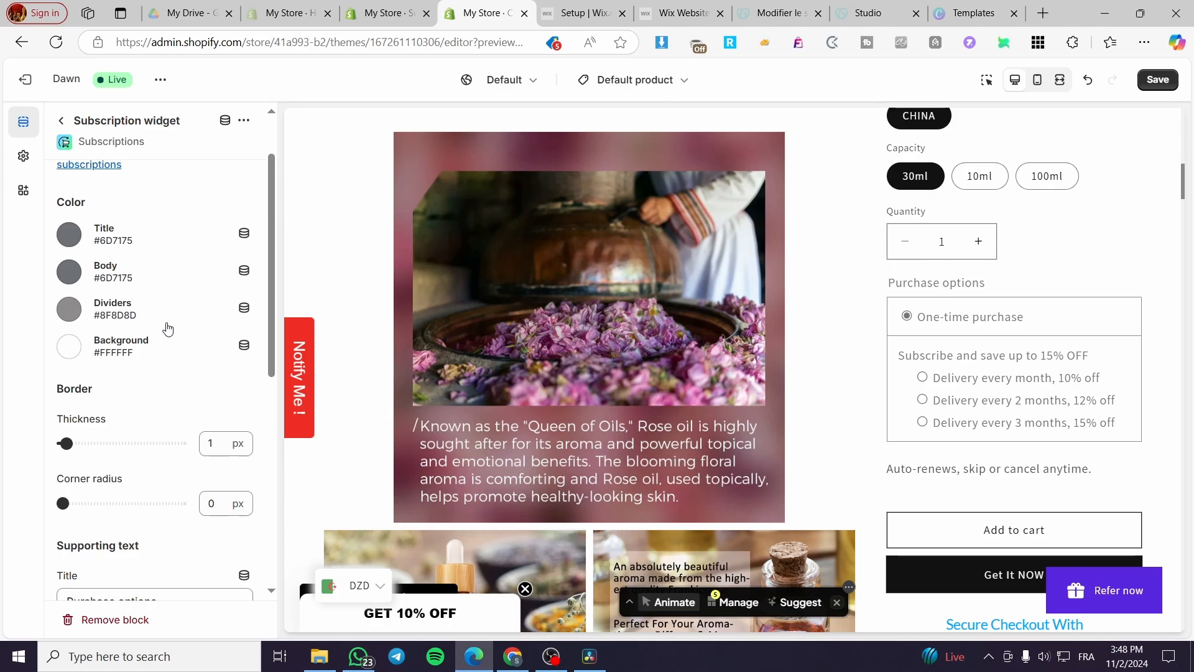
pyautogui.scroll(-3, 172, 350)
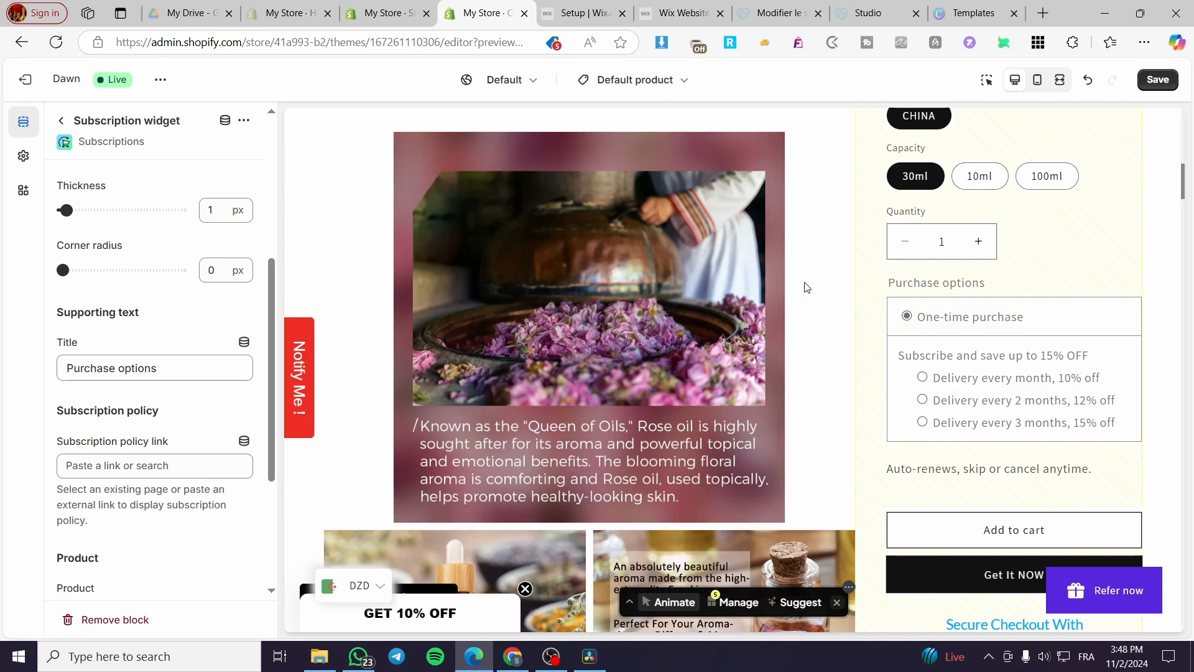
pyautogui.click(85, 372)
pyautogui.tripleClick(131, 377)
pyautogui.moveTo(183, 377); pyautogui.dragTo(59, 372)
pyautogui.write('U')
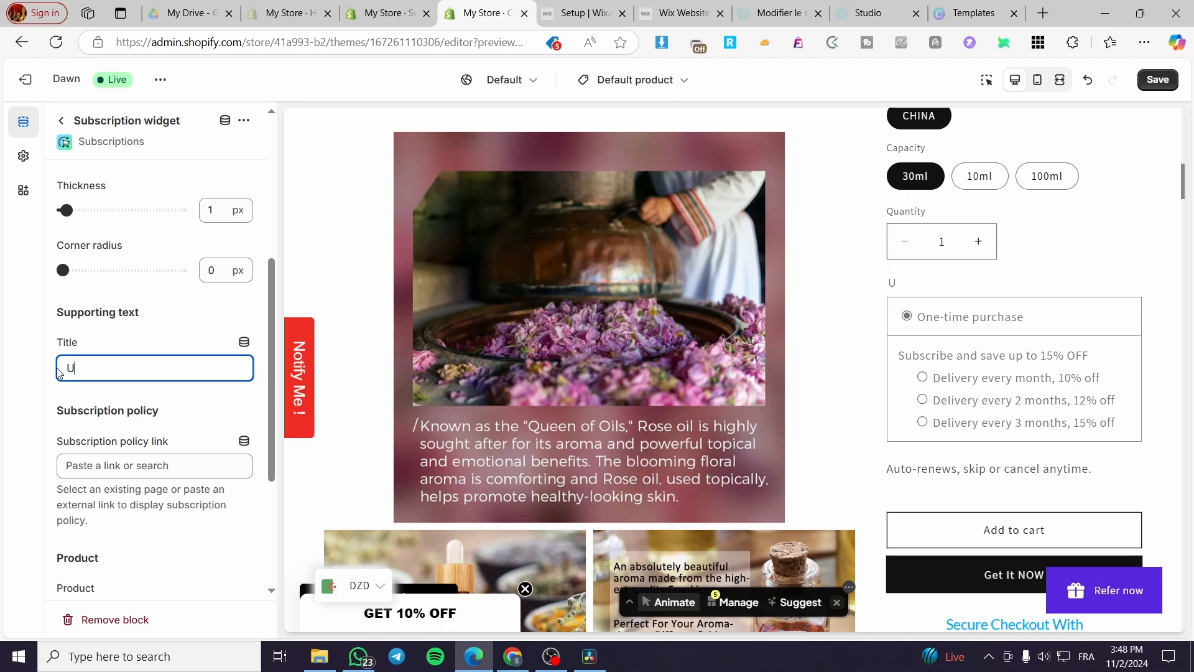
pyautogui.press('BackSpace')
pyautogui.write('Subscriptions')
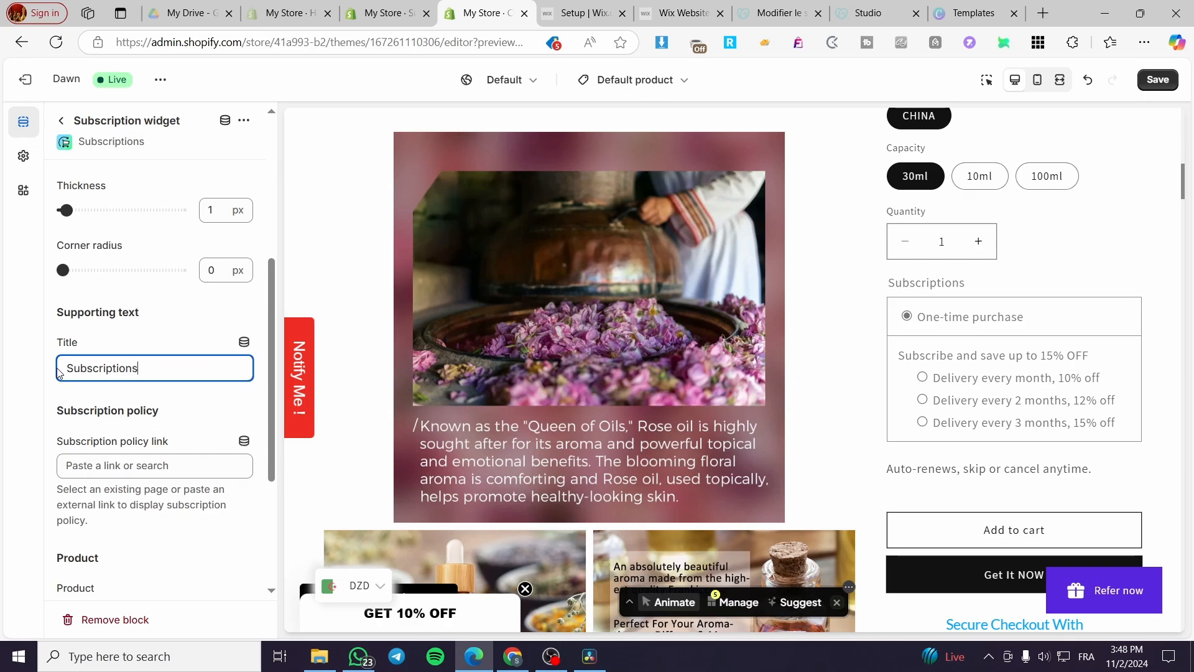
# Review the widget's product setting and the link choices for its subscription policy, then return to the template's block list.
pyautogui.scroll(-3, 139, 497)
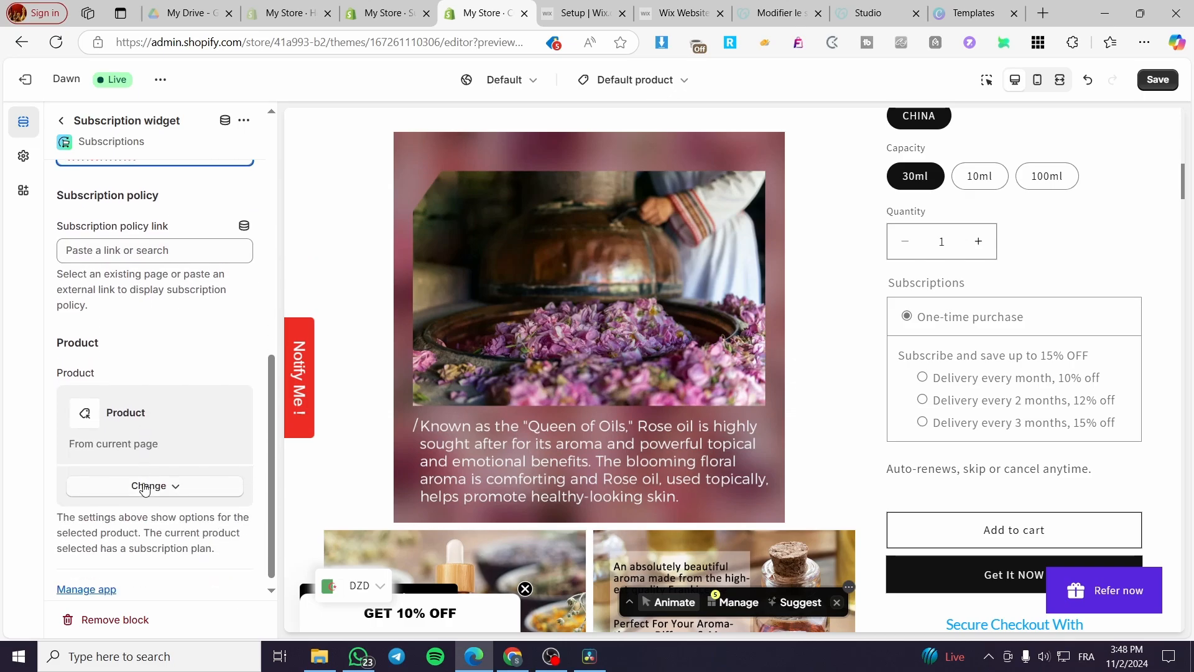
pyautogui.scroll(2, 241, 384)
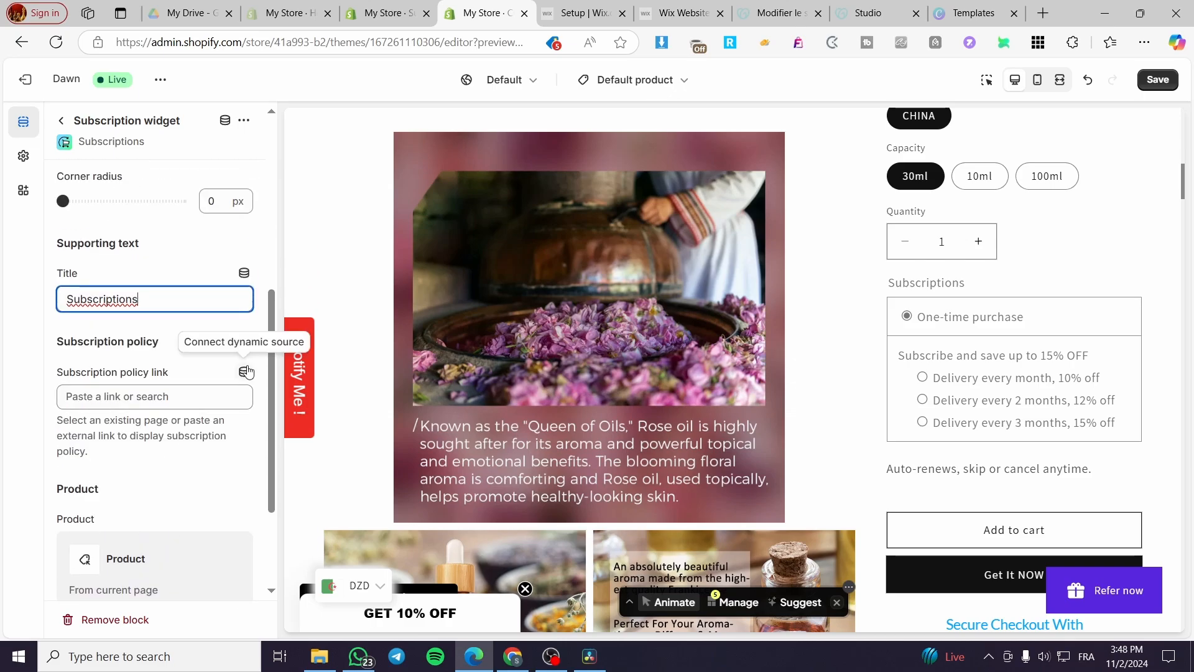
pyautogui.click(166, 398)
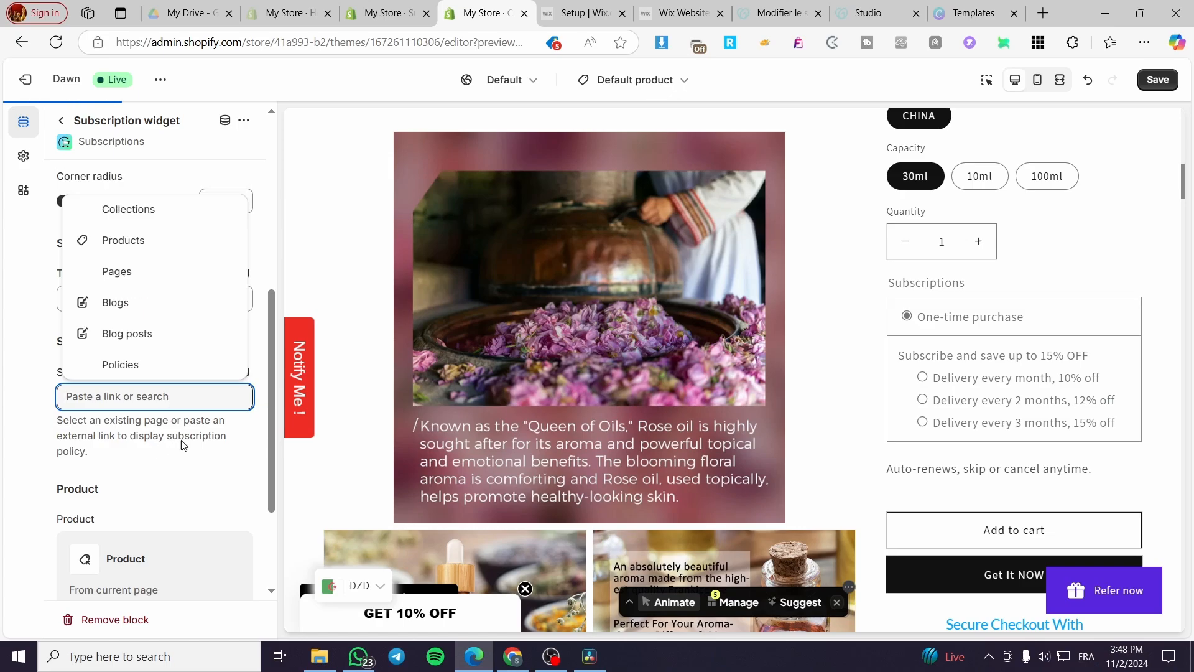
pyautogui.click(208, 452)
pyautogui.scroll(6, 206, 469)
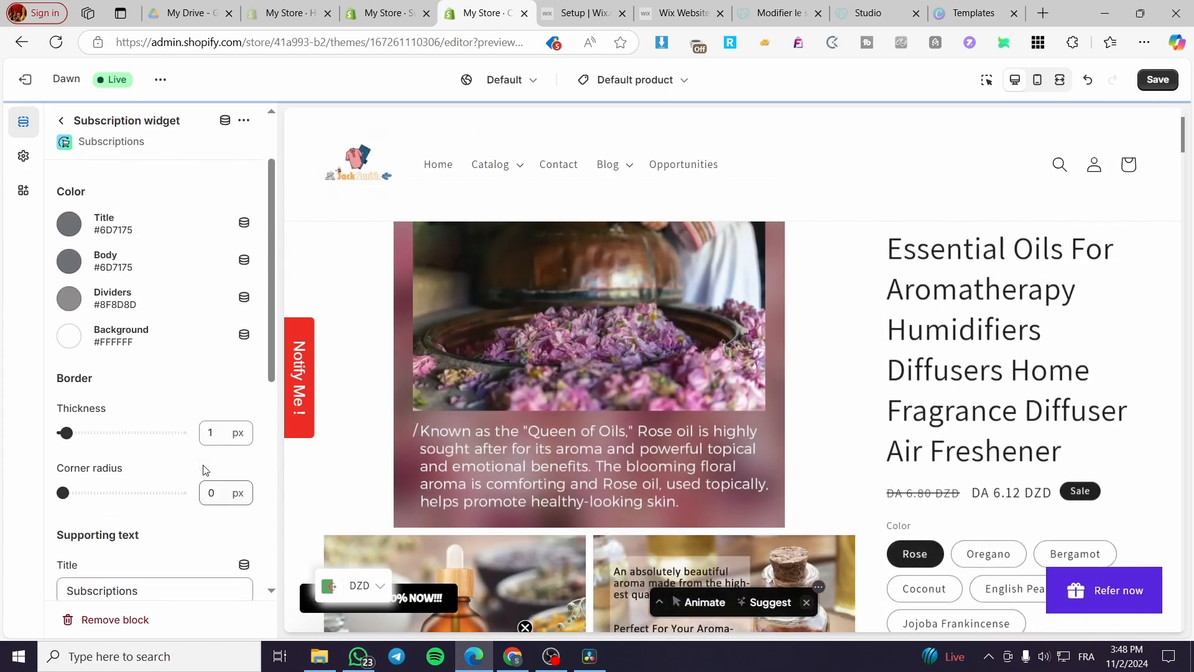
pyautogui.click(61, 121)
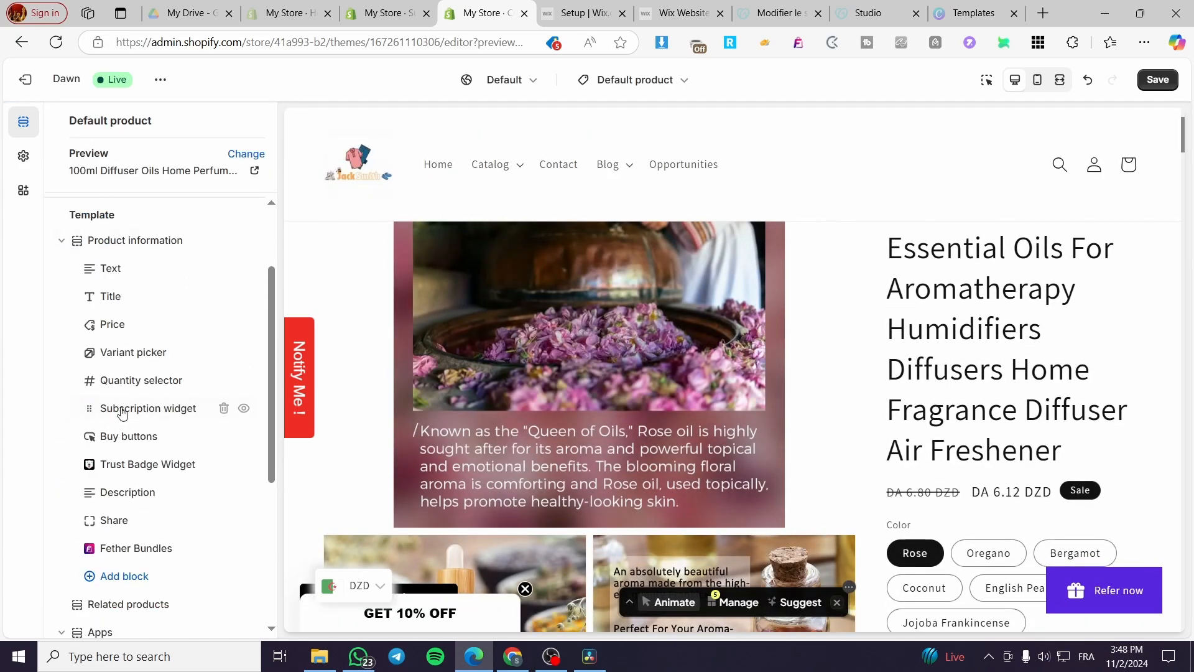
# Move the Subscription widget block above the Quantity selector, check its placement in the preview, and dismiss the Rombo bar.
pyautogui.scroll(-10, 439, 433)
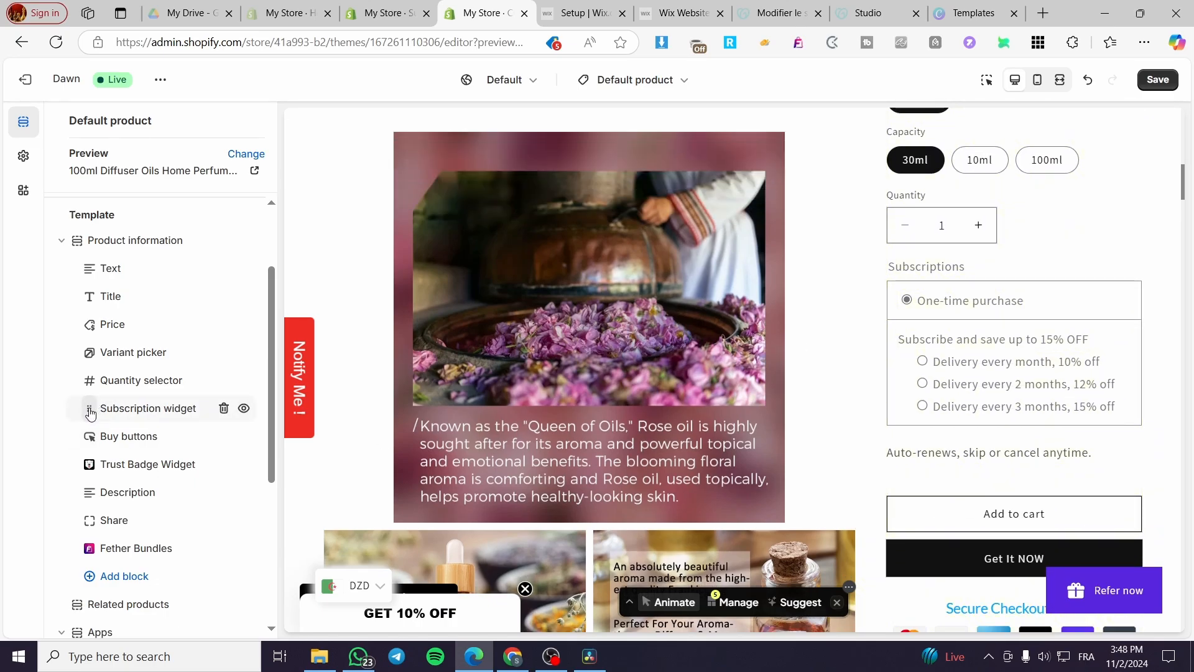
pyautogui.moveTo(90, 410); pyautogui.dragTo(159, 382)
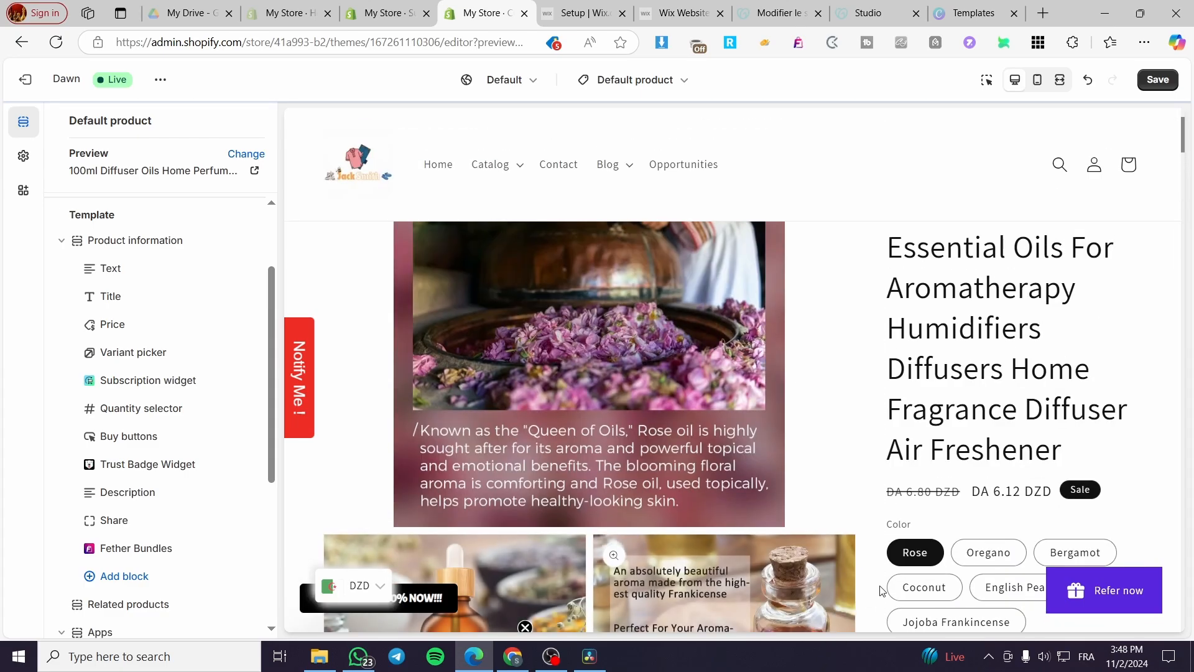
pyautogui.scroll(-5, 943, 521)
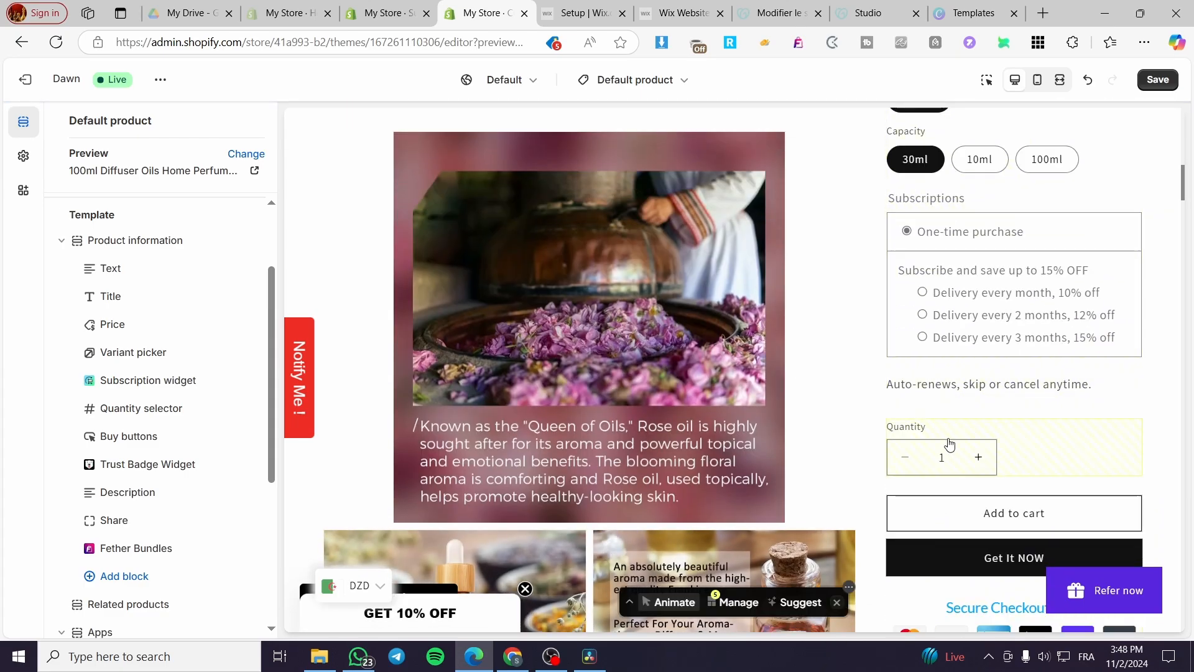
pyautogui.click(838, 602)
pyautogui.scroll(7, 645, 491)
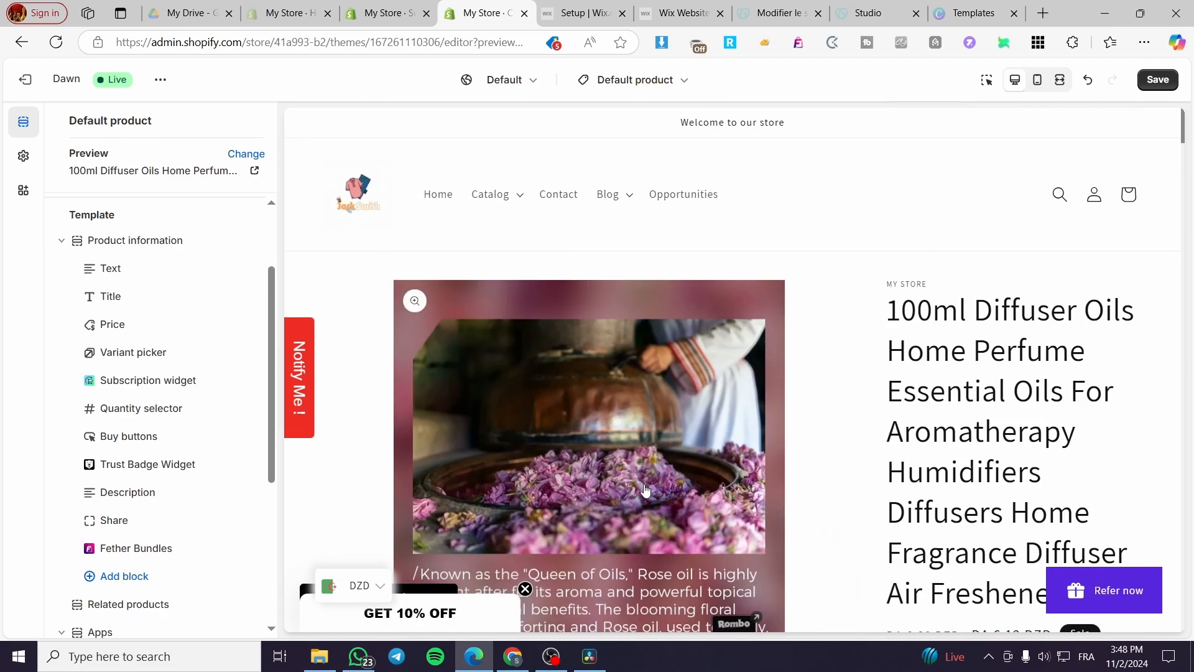